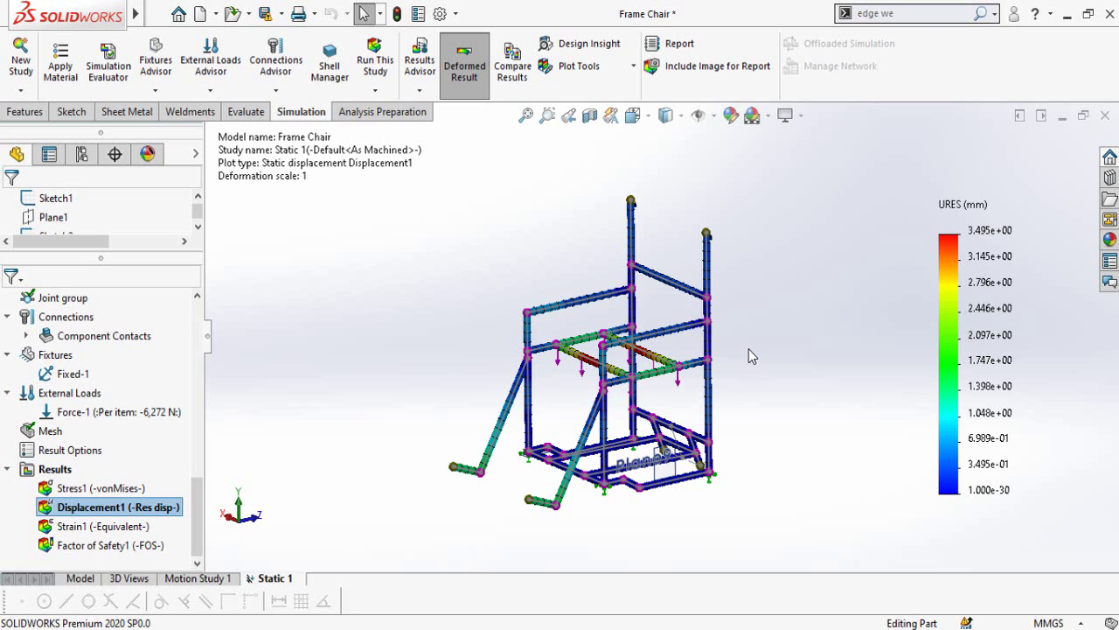
- Orbit the chair and display the Factor of Safety1 plot, showing minimum FOS 0.65
scroll(748, 356, "down", 3)
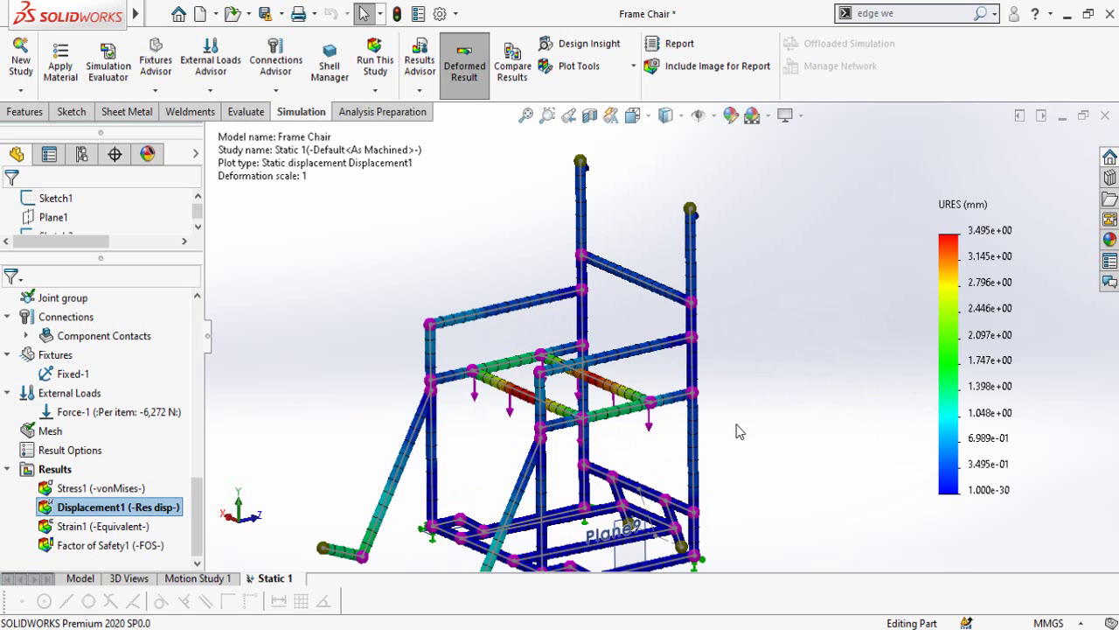
scroll(735, 433, "up", 3)
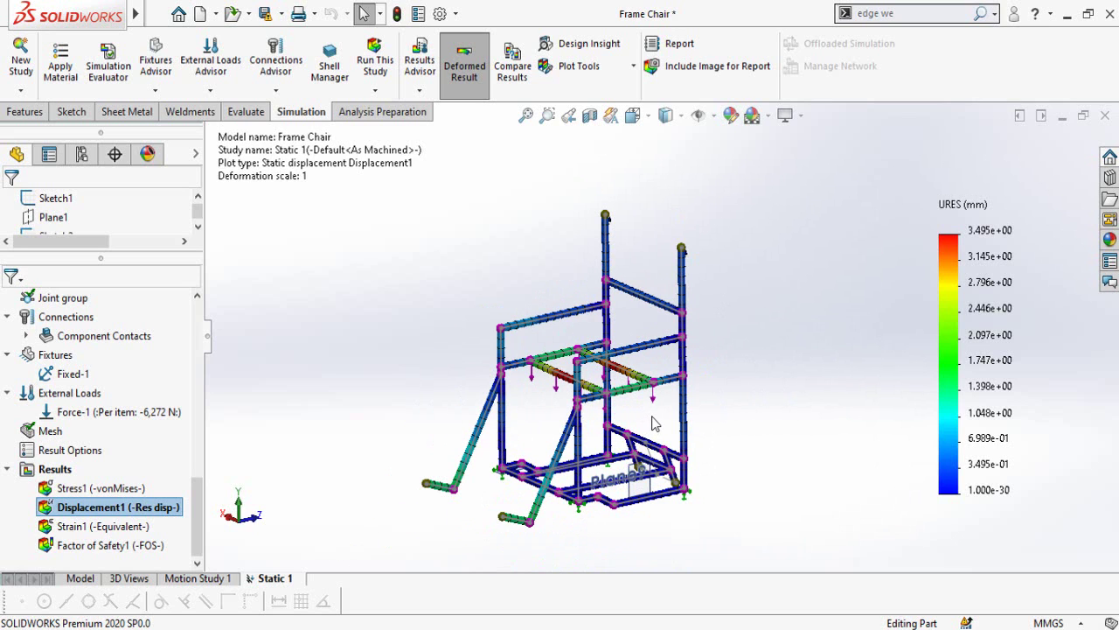
middle_click_drag(640, 404, 444, 406)
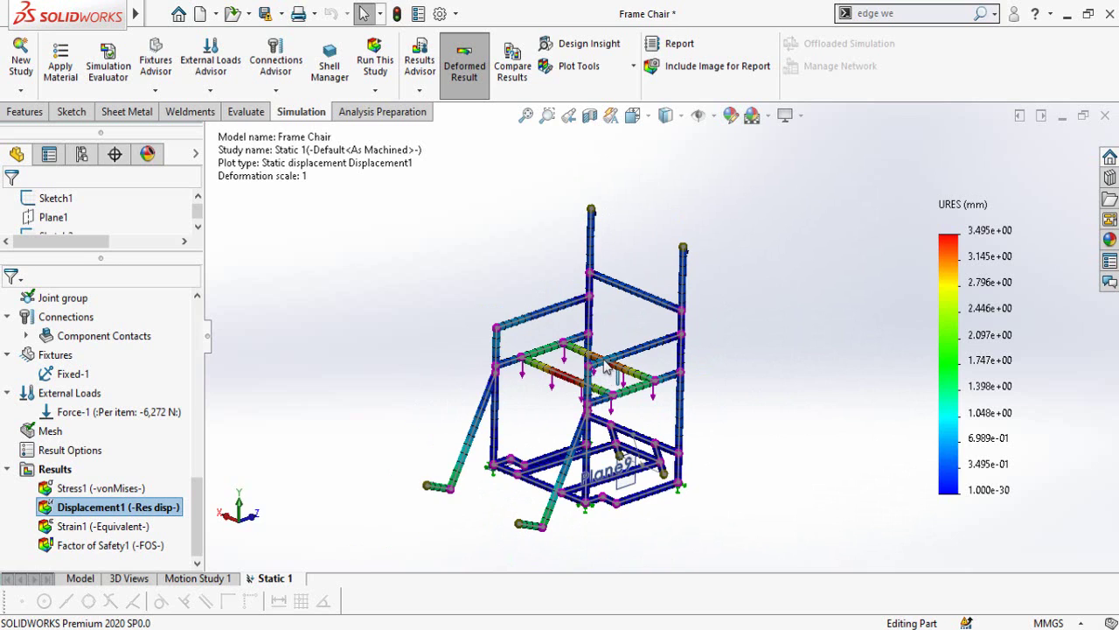
left_click(107, 545)
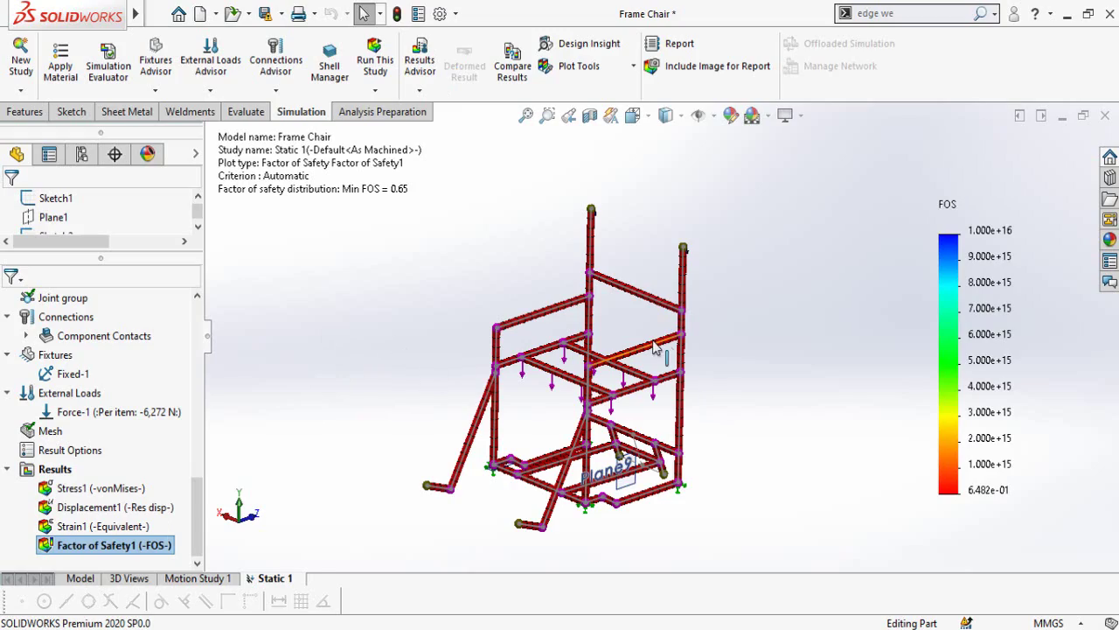
scroll(645, 379, "down", 3)
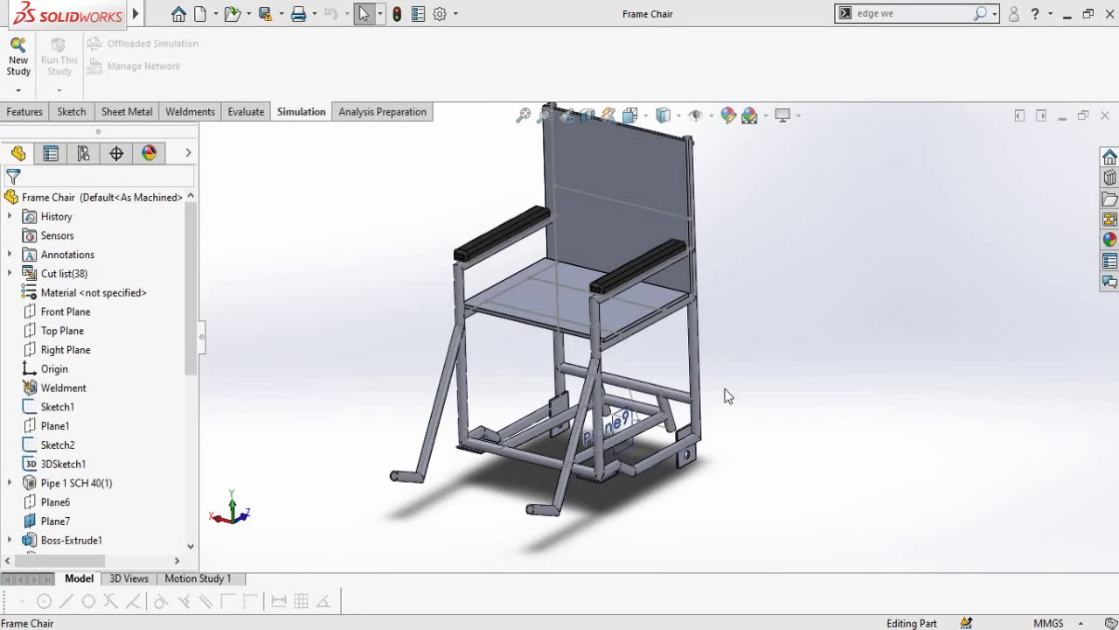
- Add a Static-type study called Static 1, generating joints at the frame connections
scroll(722, 370, "up", 1)
scroll(723, 316, "down", 3)
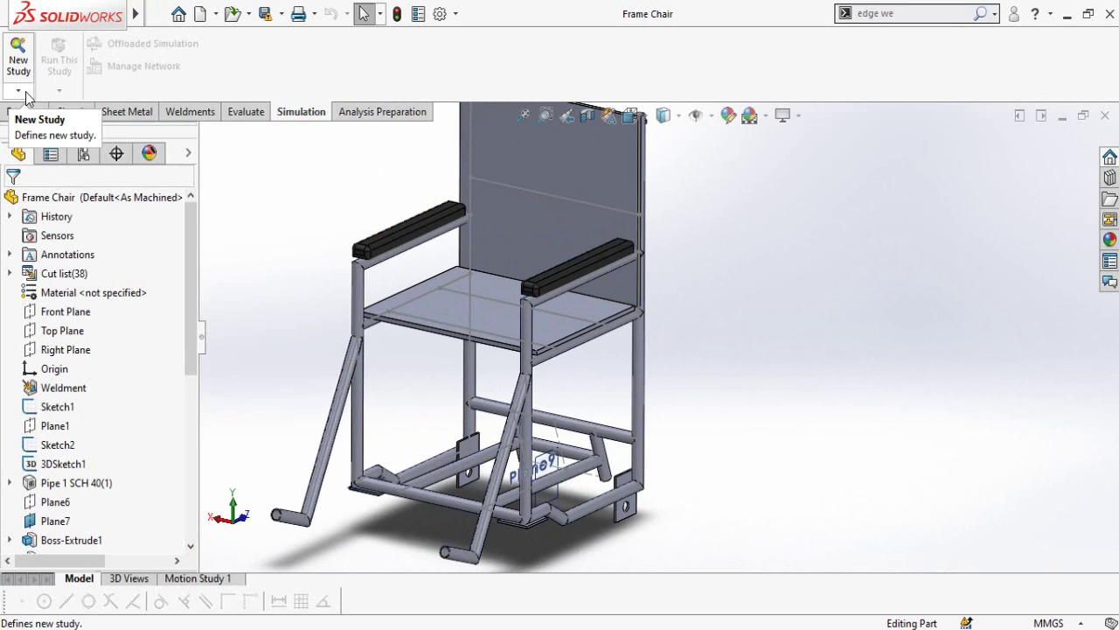
left_click(19, 65)
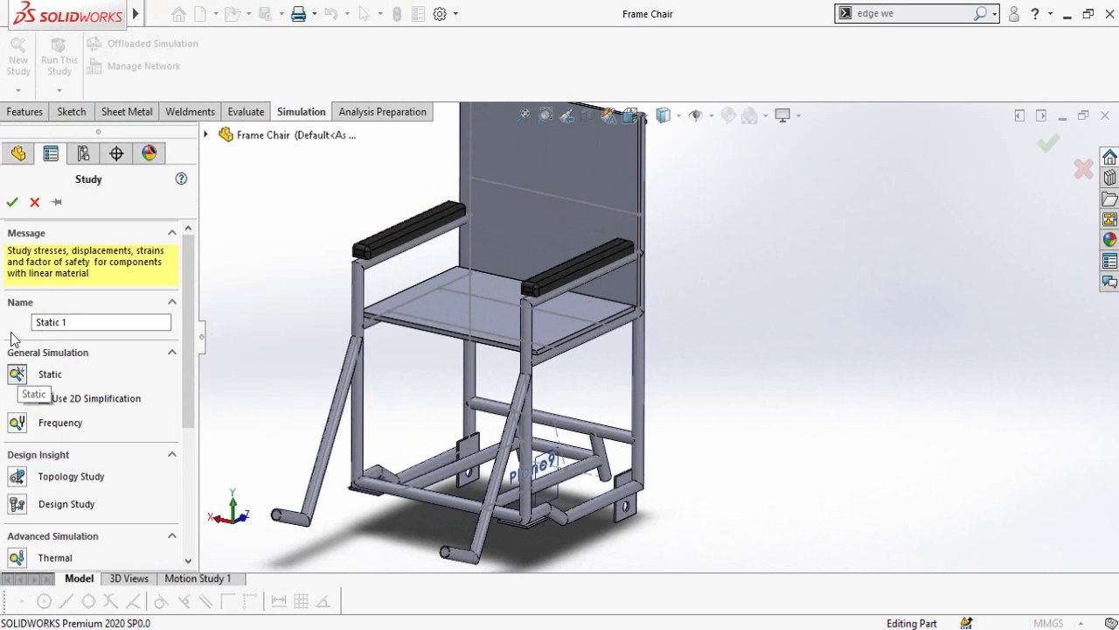
left_click(12, 202)
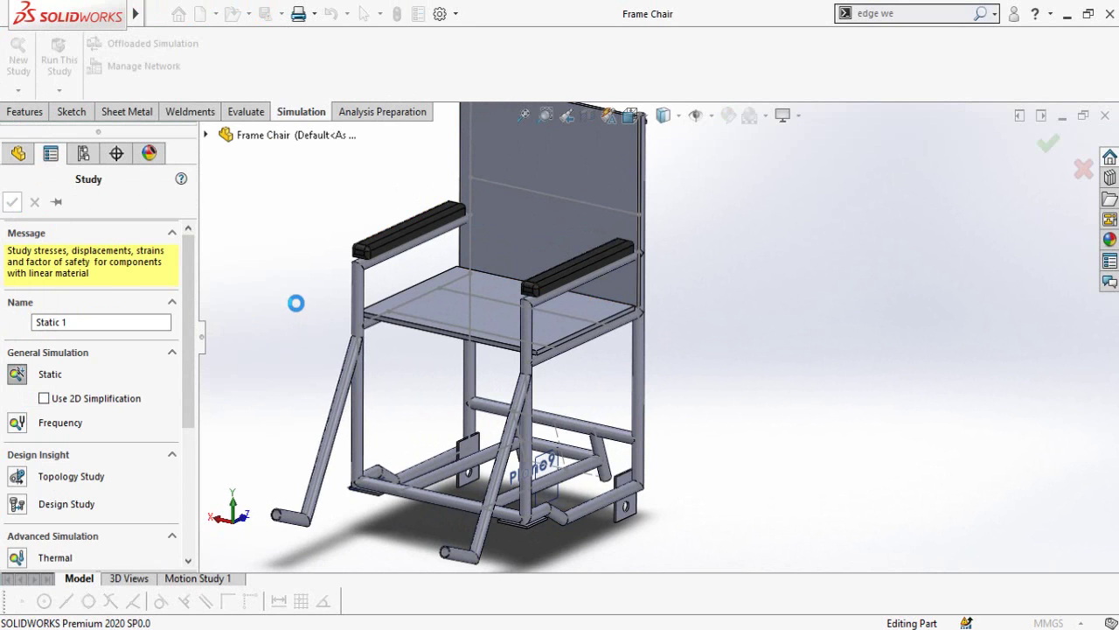
scroll(465, 321, "down", 2)
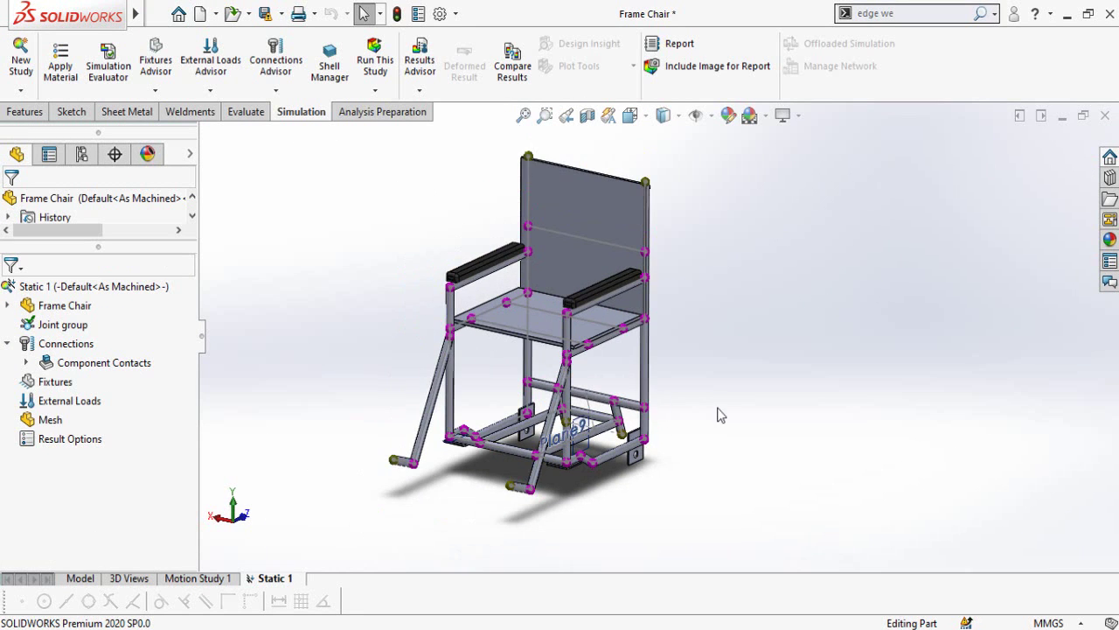
scroll(666, 361, "up", 5)
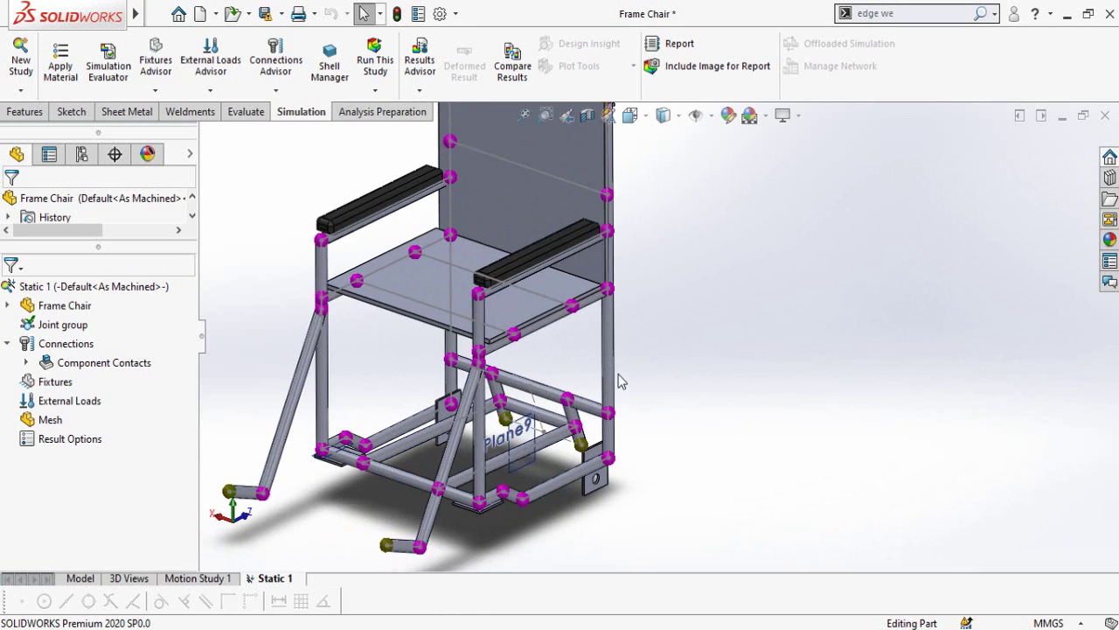
scroll(619, 382, "down", 3)
scroll(566, 274, "up", 4)
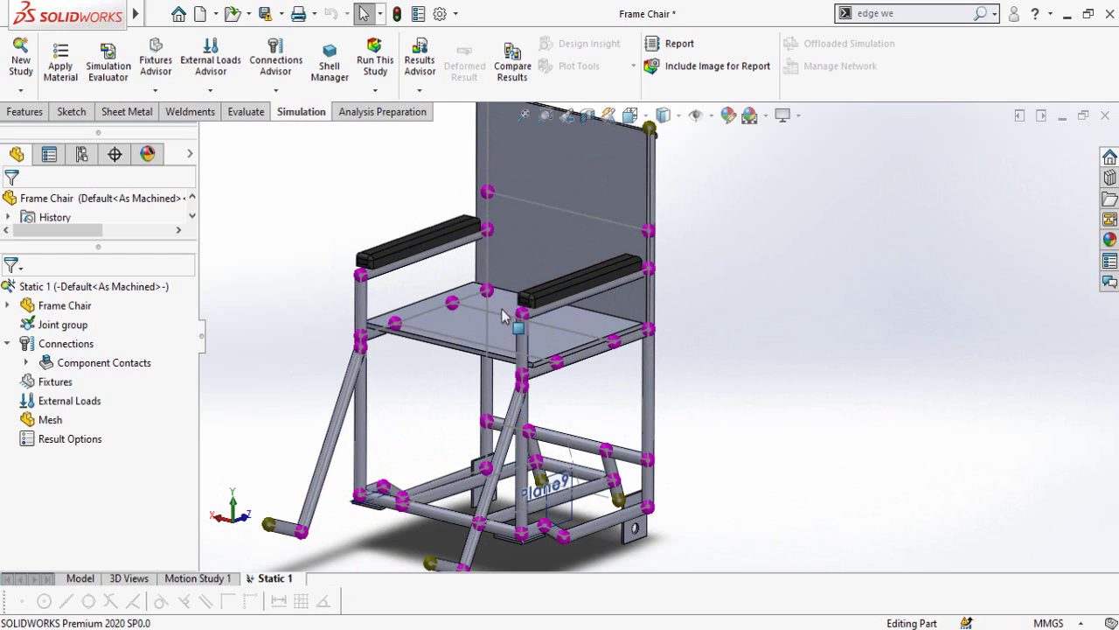
scroll(630, 341, "down", 2)
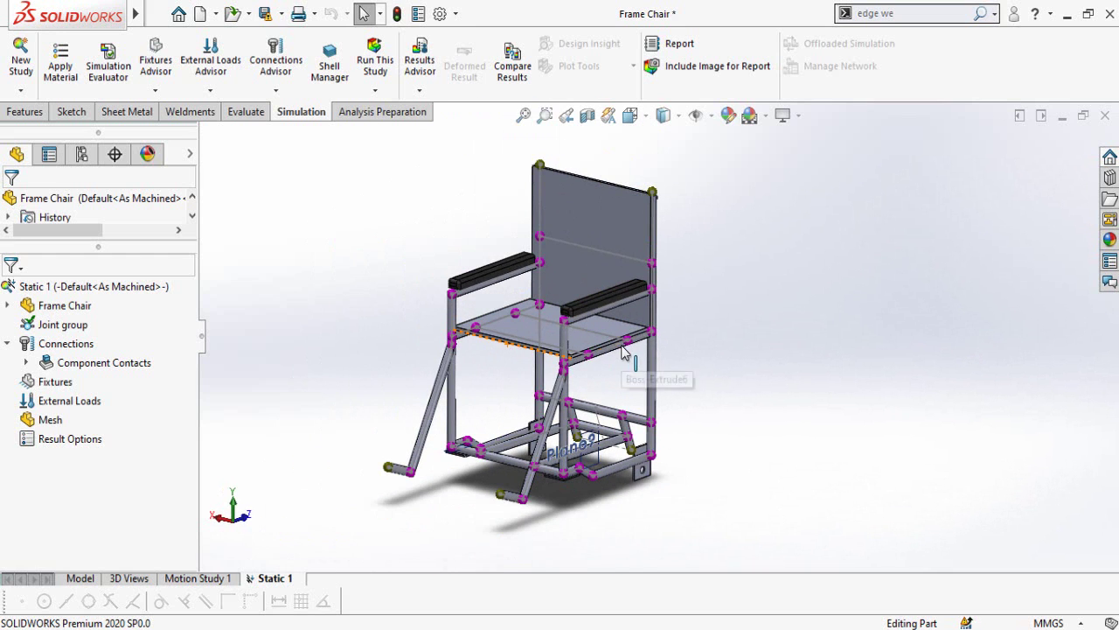
scroll(622, 351, "up", 2)
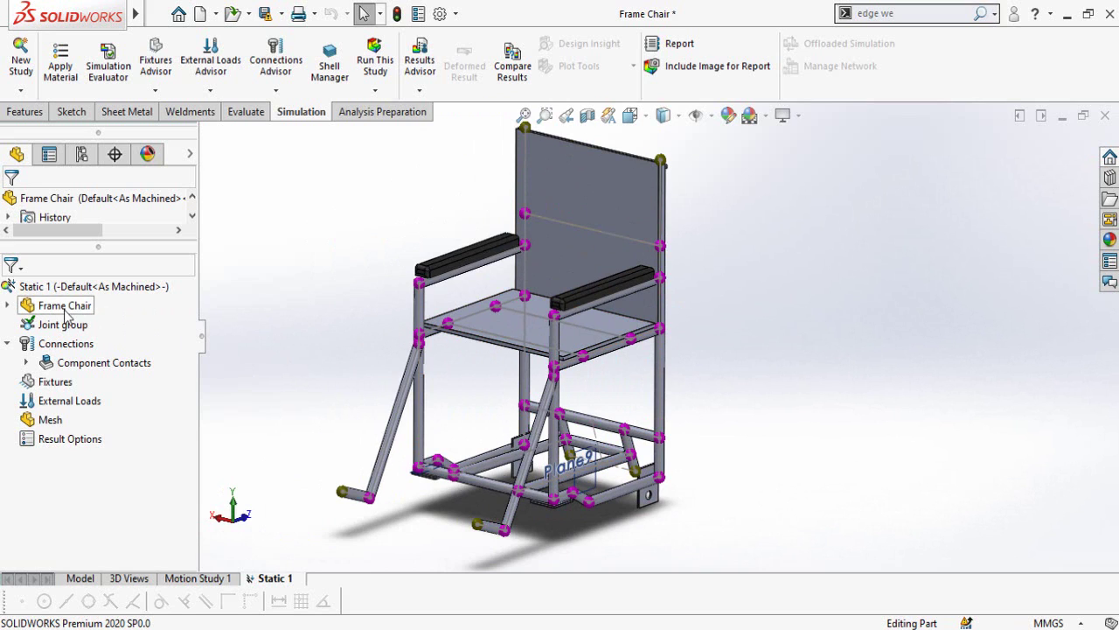
- Apply AISI 304 stainless steel to all Frame Chair bodies at once
right_click(33, 310)
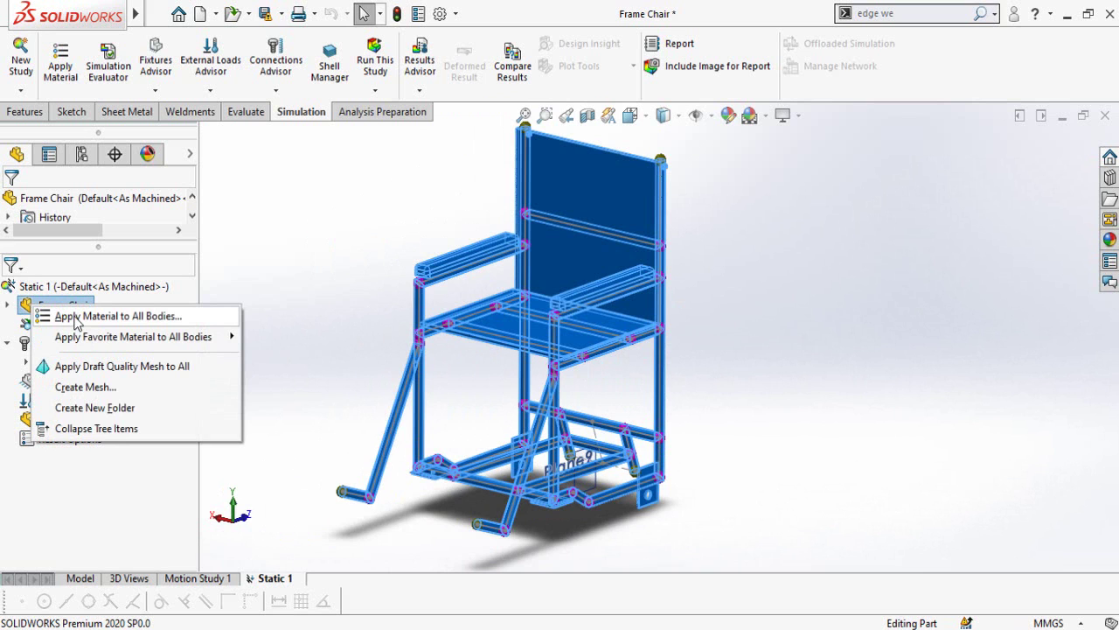
left_click(105, 316)
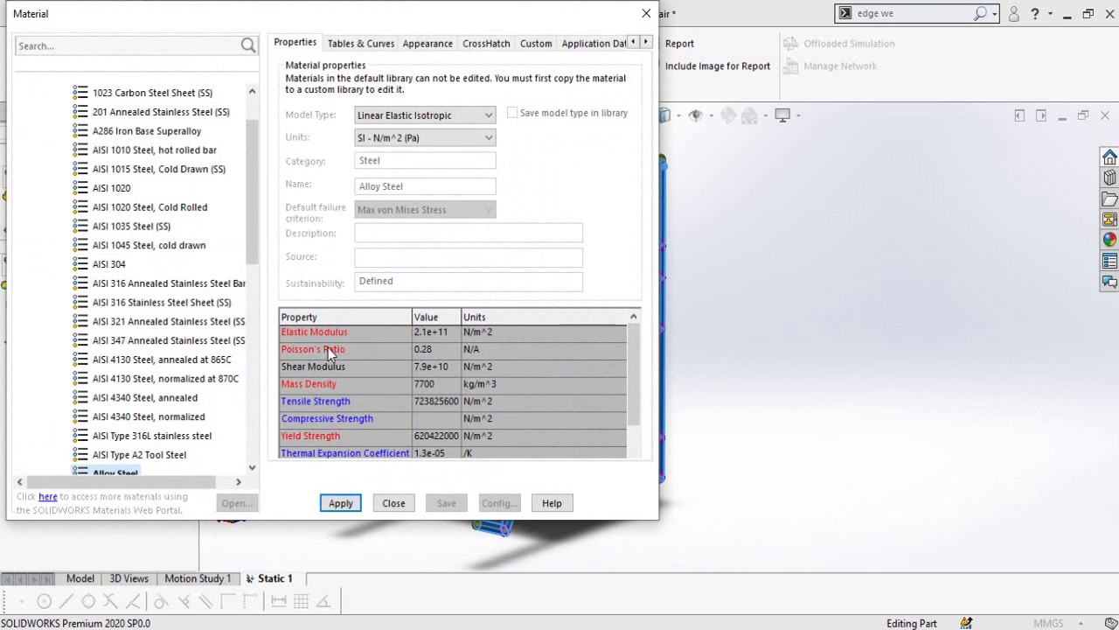
left_click(109, 264)
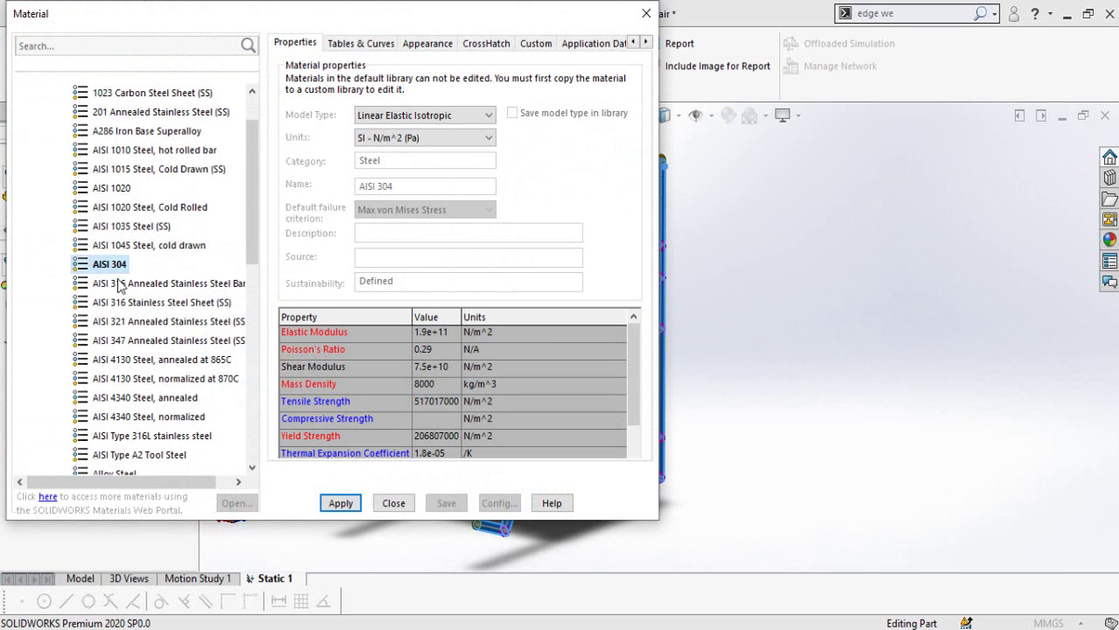
left_click(340, 504)
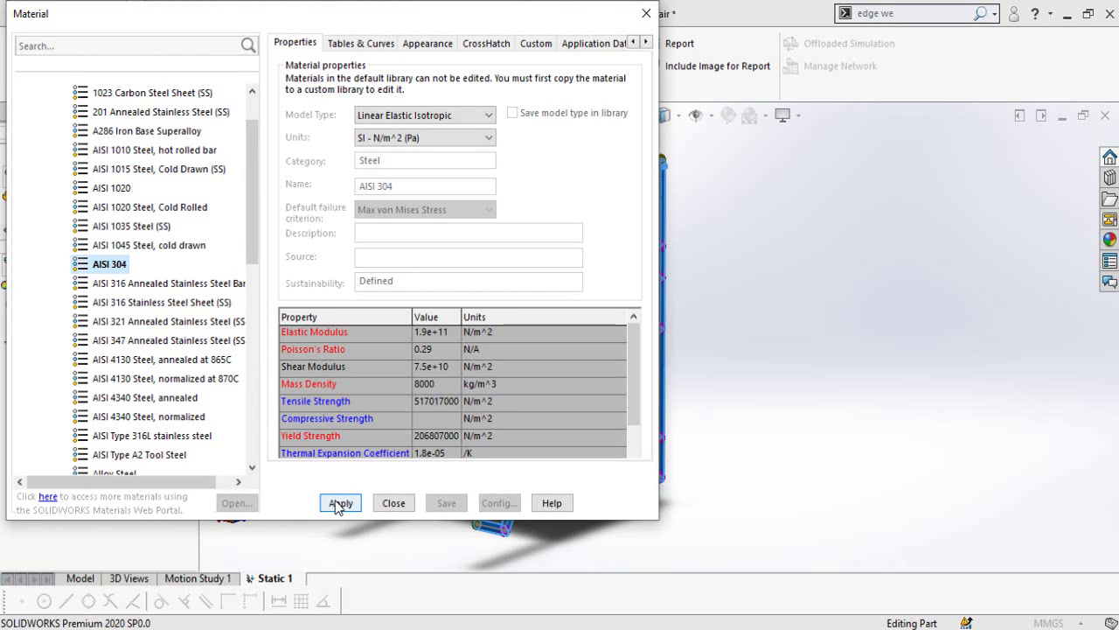
left_click(393, 503)
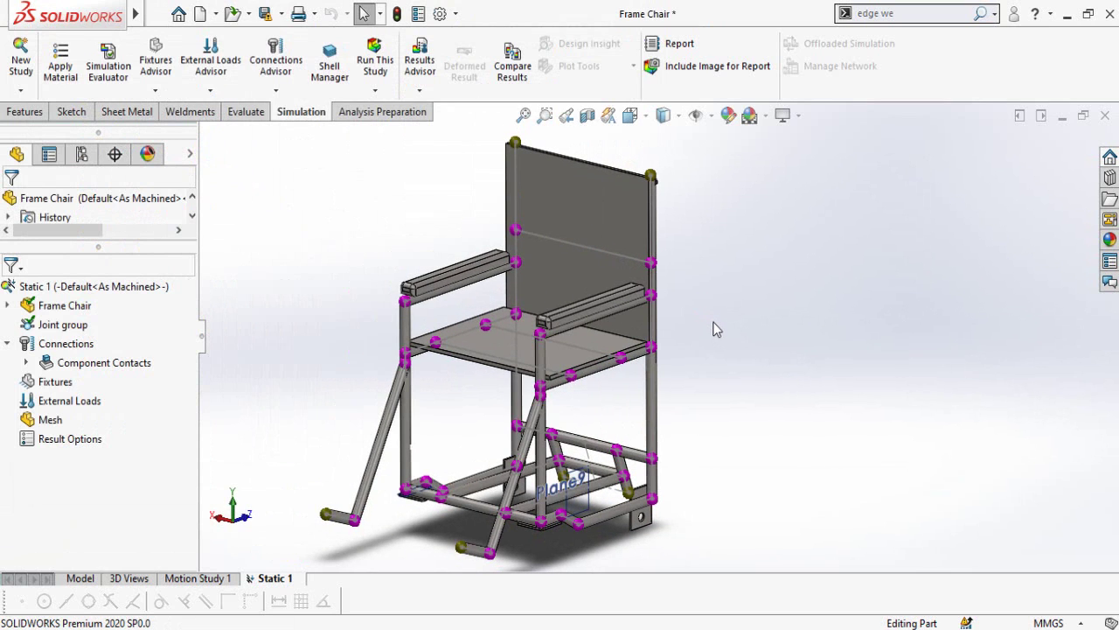
- Select the backrest and seat panels to locate SolidBody 7 (Boss-Extrude6) in the tree
middle_click_drag(716, 334, 713, 326)
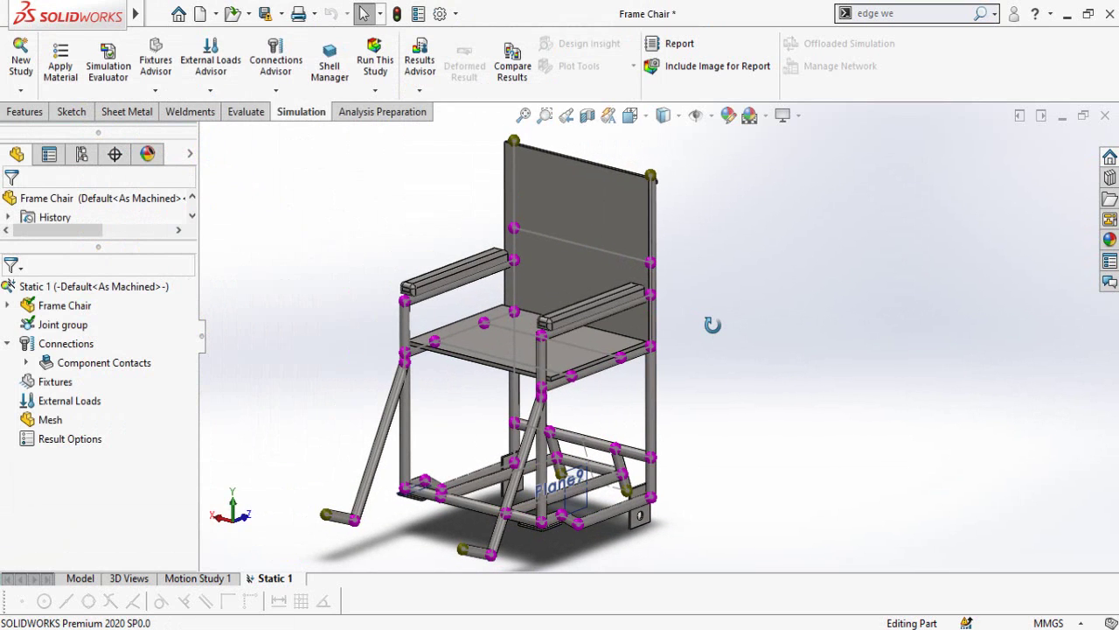
middle_click_drag(712, 324, 695, 305)
scroll(693, 322, "down", 3)
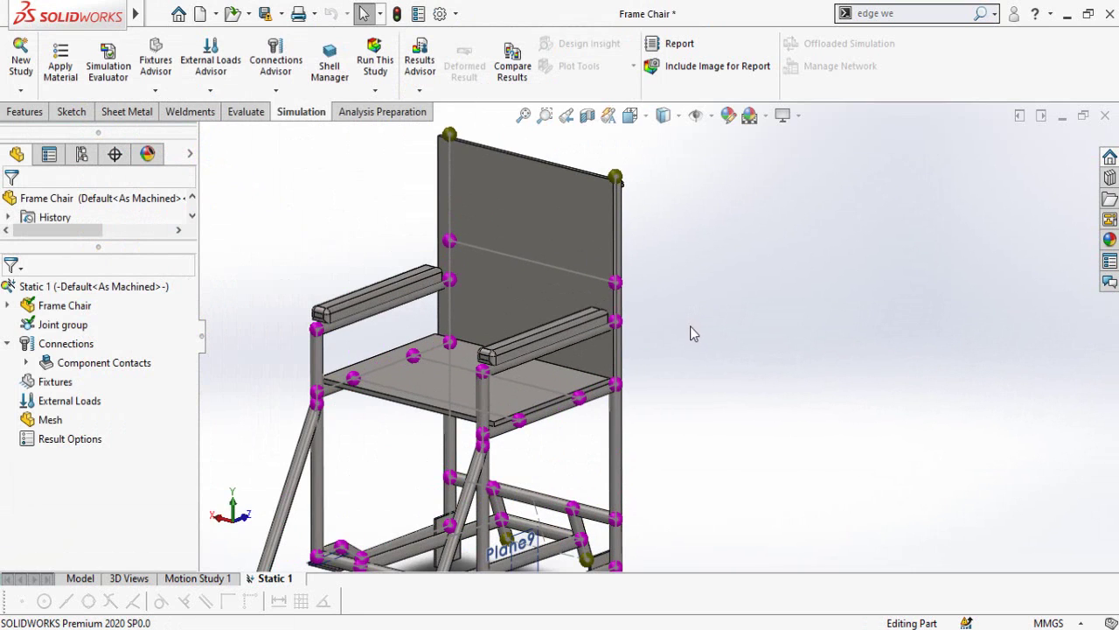
left_click(532, 282)
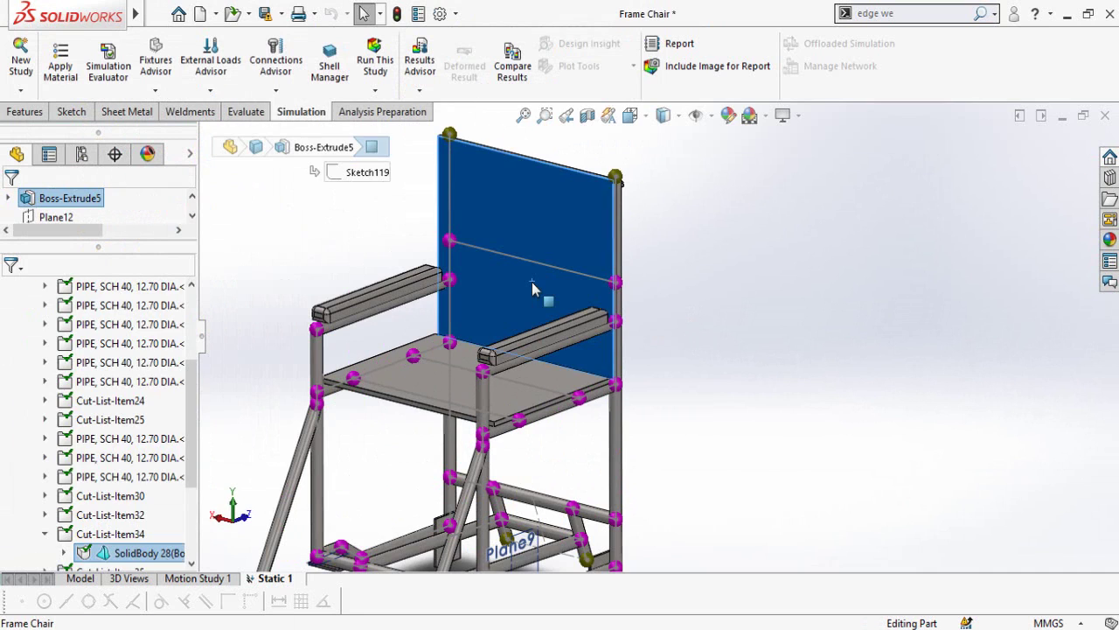
left_click(448, 398)
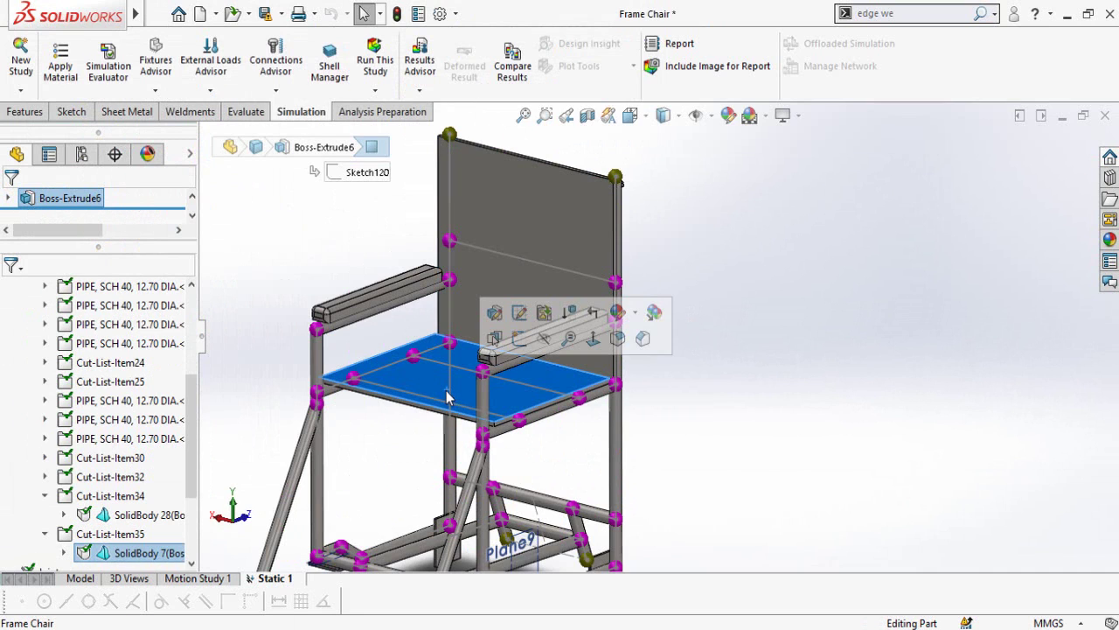
key("Right")
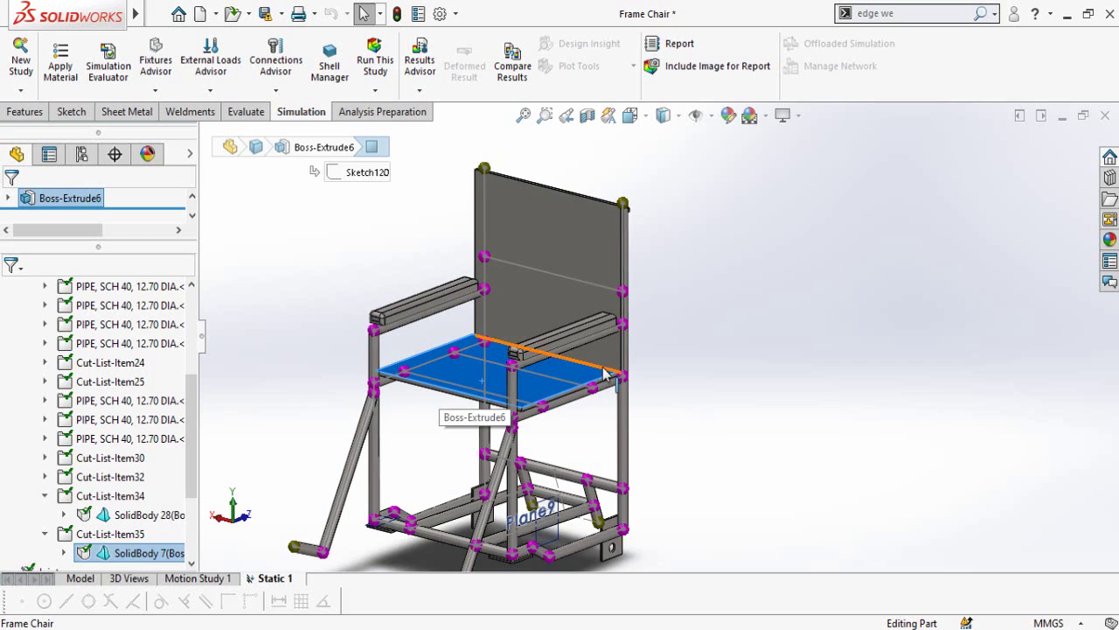
scroll(564, 398, "down", 3)
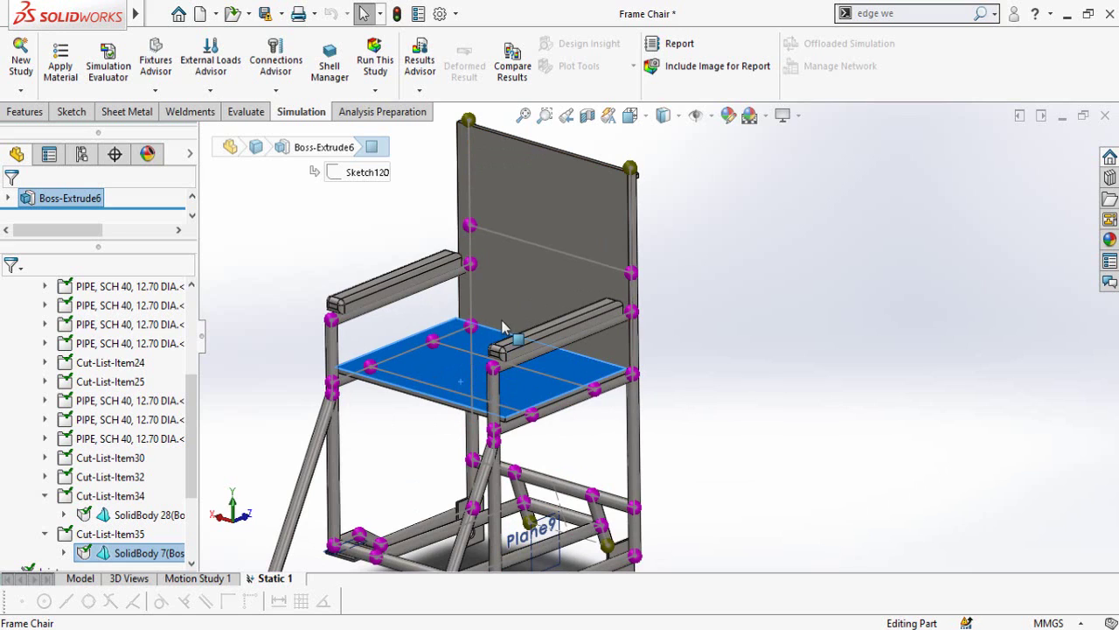
left_click(543, 300)
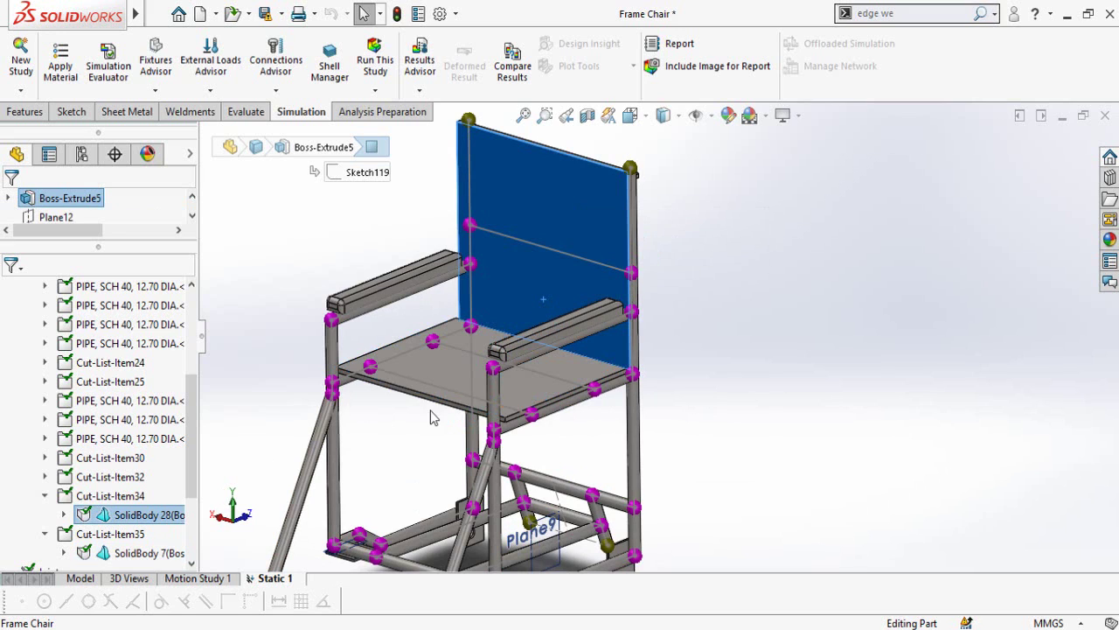
left_click(432, 371)
scroll(54, 455, "down", 2)
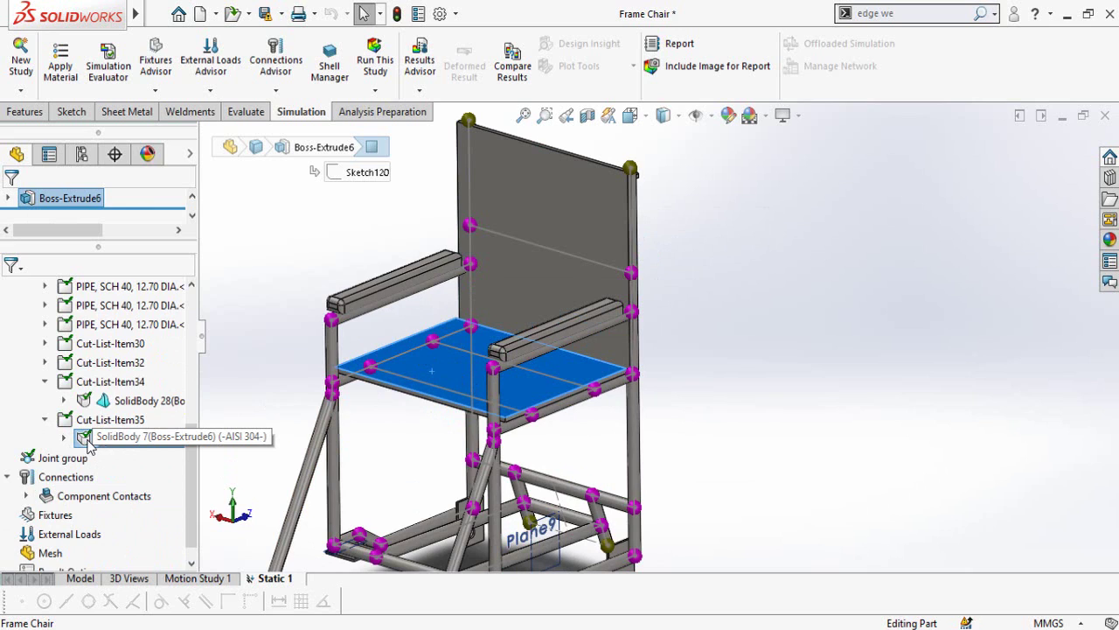
- Exclude the seat and backrest panel bodies from the analysis
right_click(90, 447)
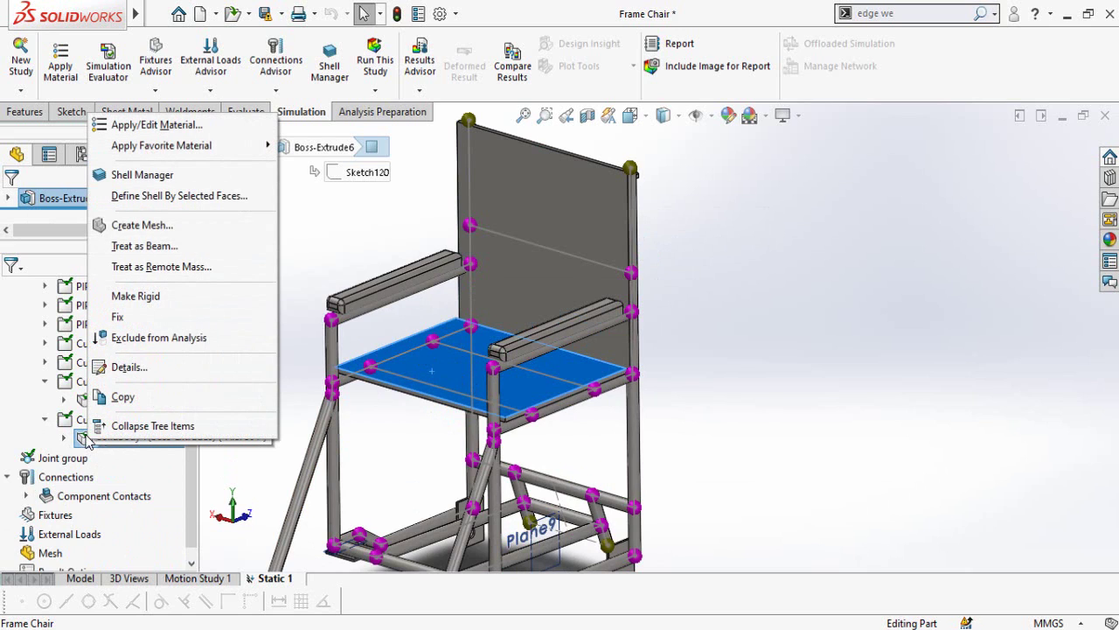
left_click(149, 338)
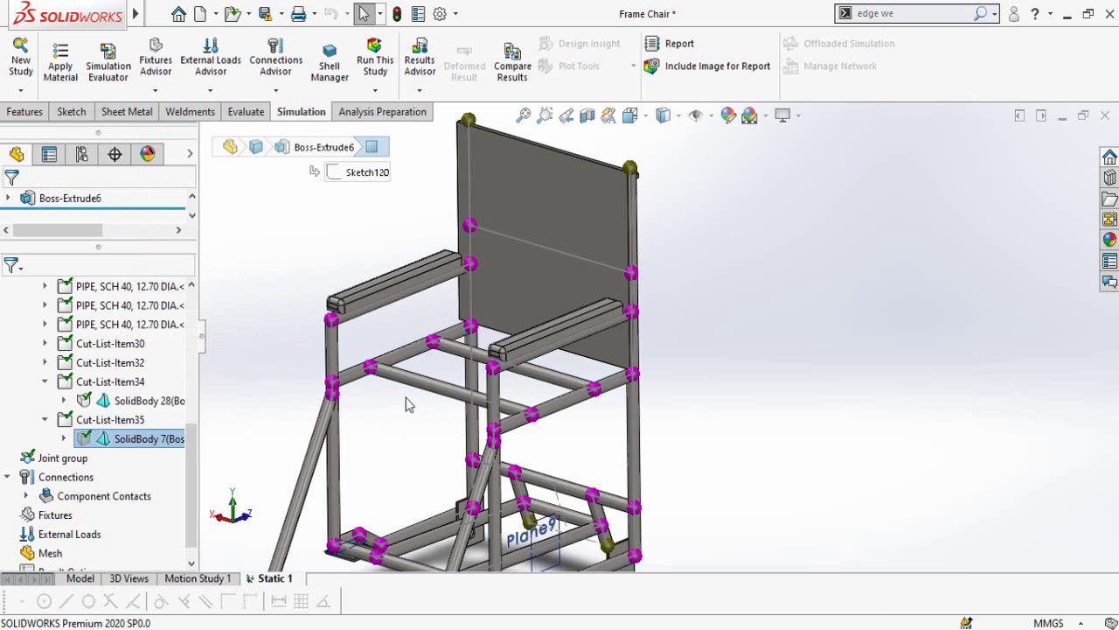
left_click(505, 278)
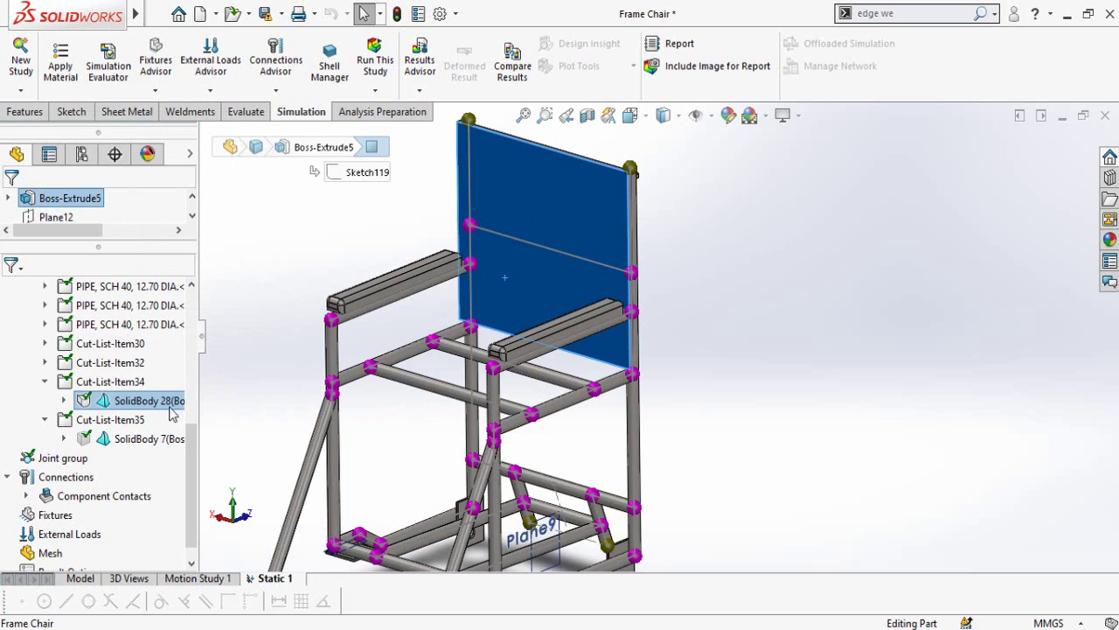
right_click(103, 399)
left_click(159, 293)
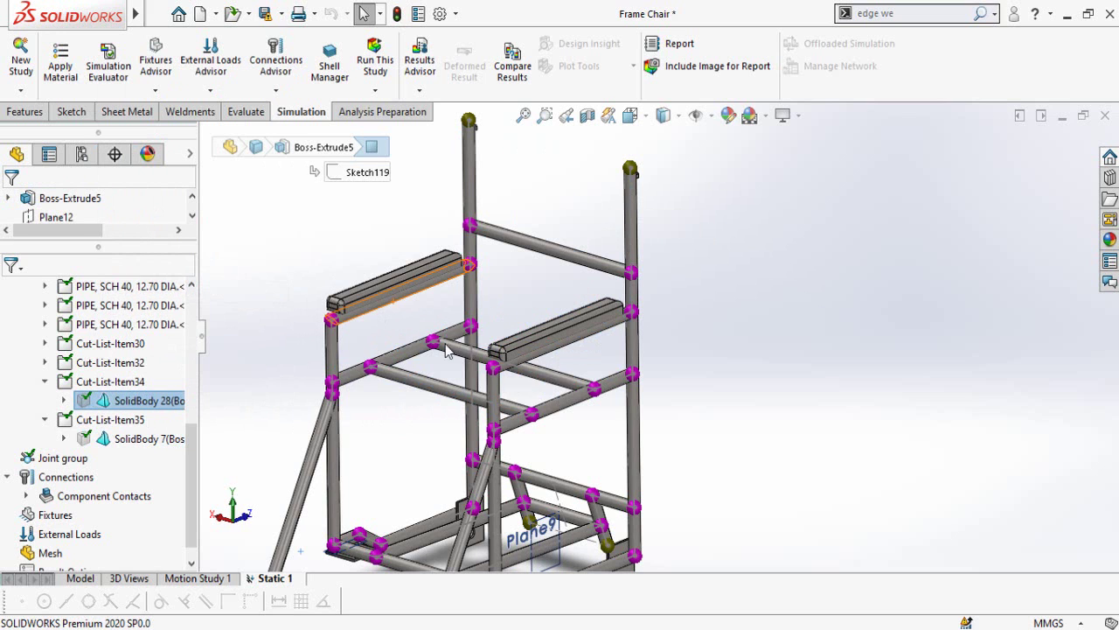
- Select the right and left armrest bodies in the study tree
scroll(494, 341, "down", 3)
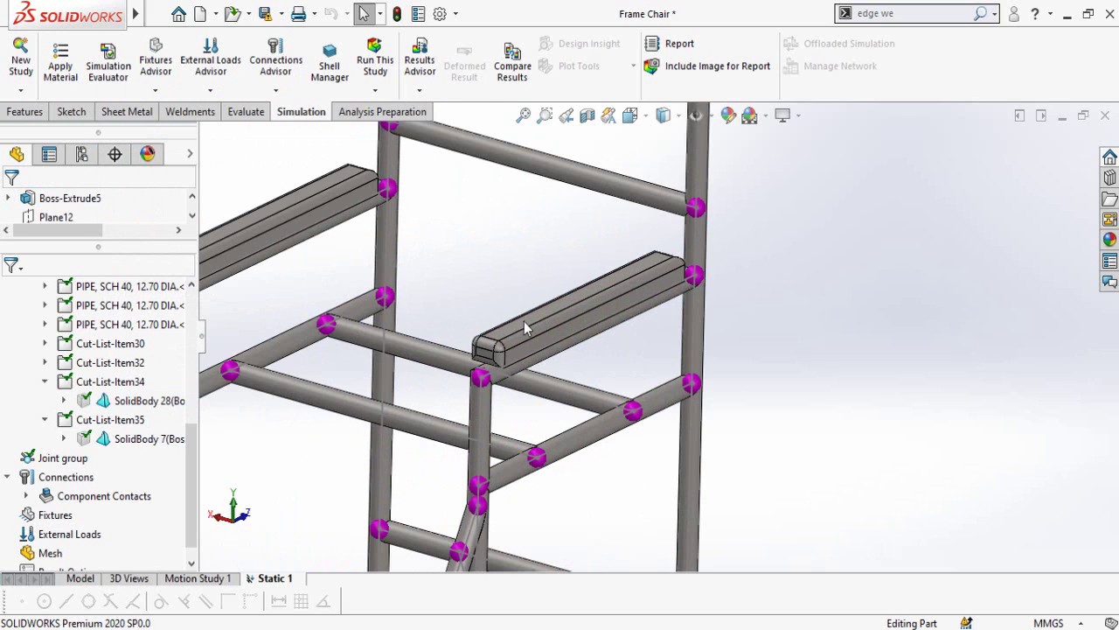
left_click(529, 321)
scroll(532, 363, "up", 5)
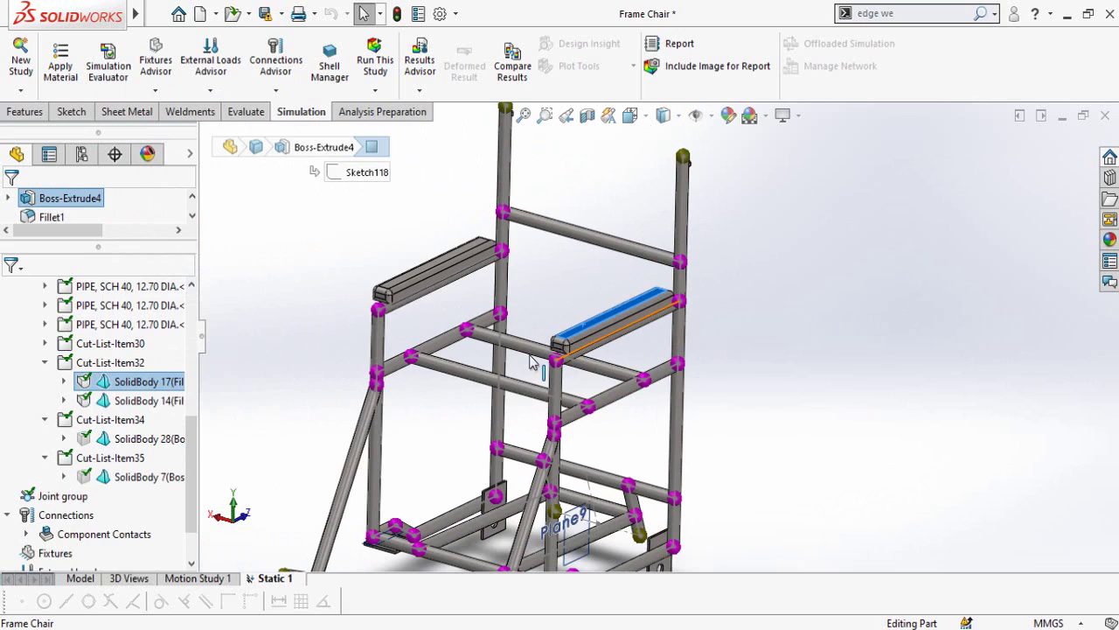
key("Escape")
left_click(138, 383)
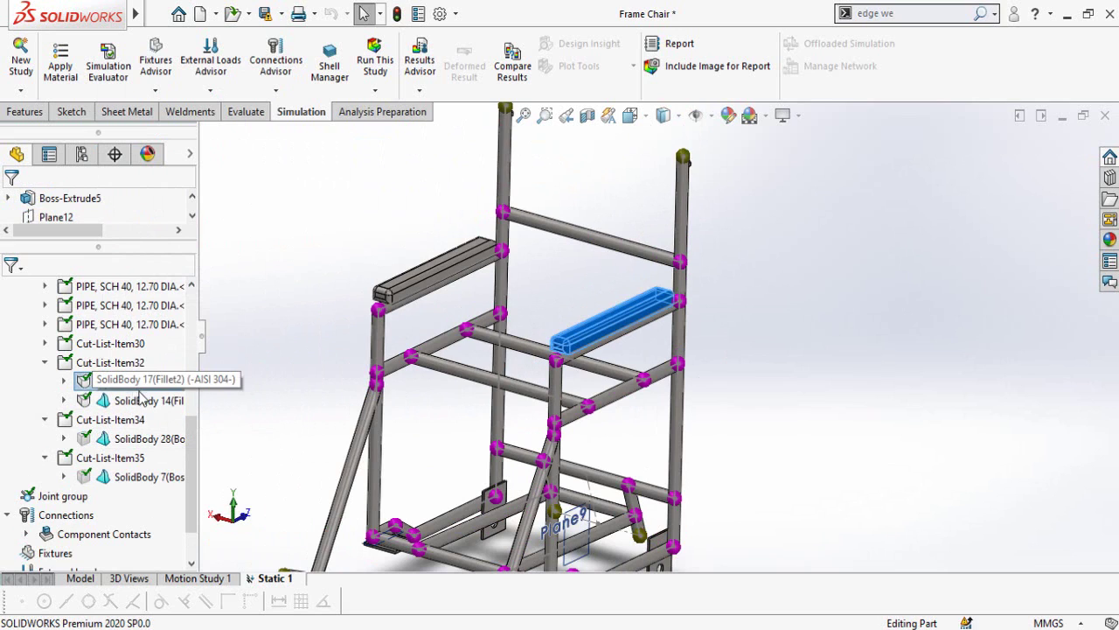
left_click(125, 400, "ctrl")
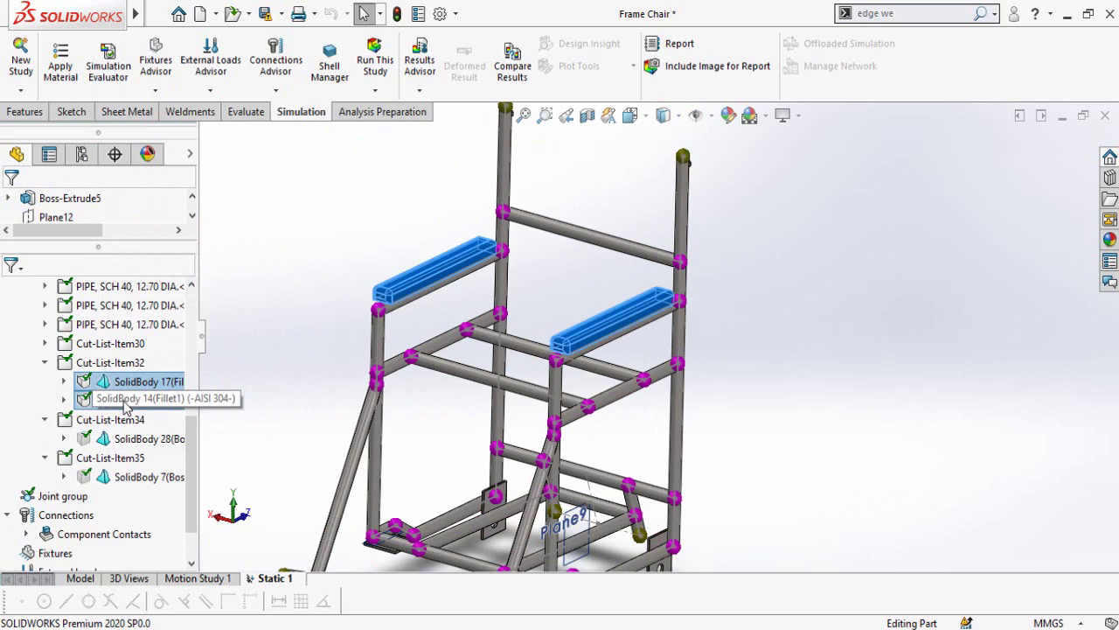
right_click(124, 400)
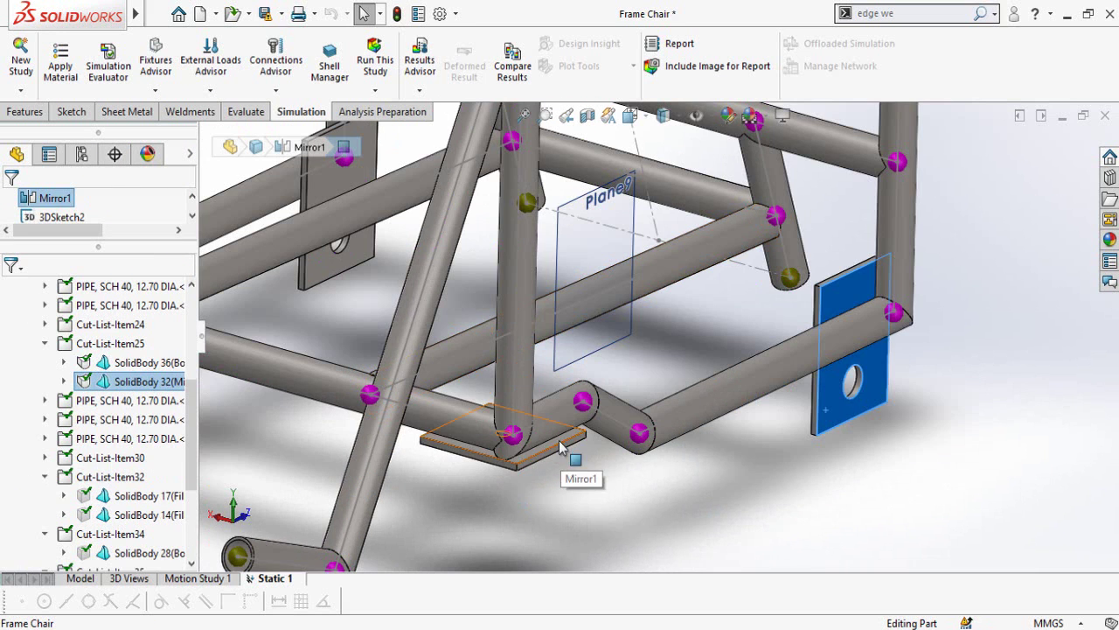
- Add the mounting plate bodies to the selection and exclude them all from analysis
left_click(562, 447)
left_click(145, 362, "ctrl")
left_click(145, 400, "ctrl")
left_click(144, 419, "ctrl")
left_click(144, 533, "ctrl")
left_click(100, 553, "ctrl")
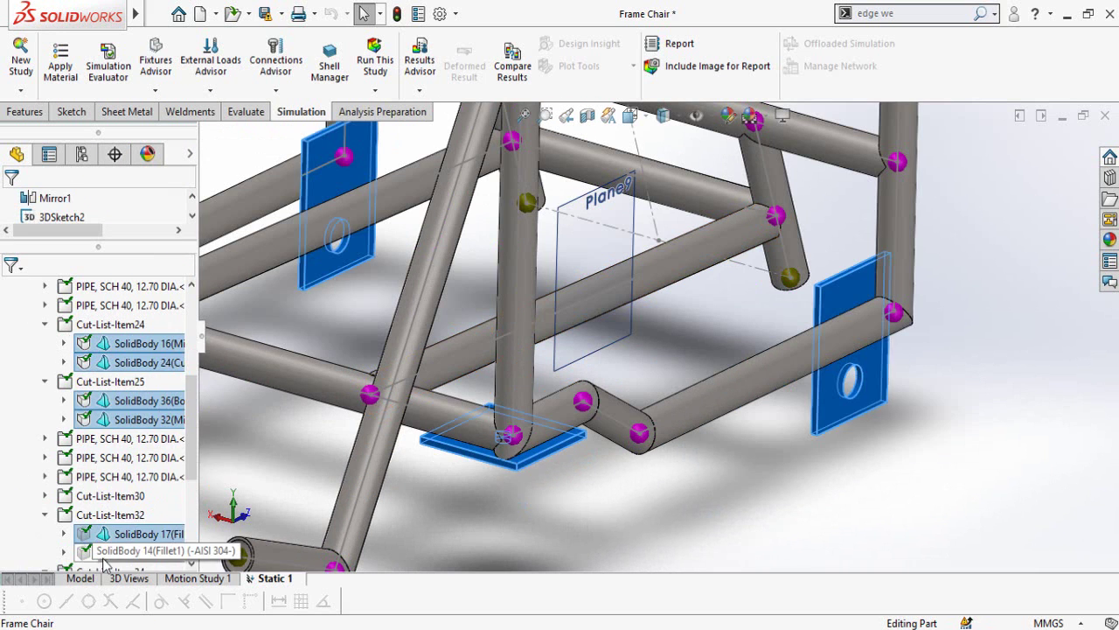
right_click(124, 418)
left_click(205, 253)
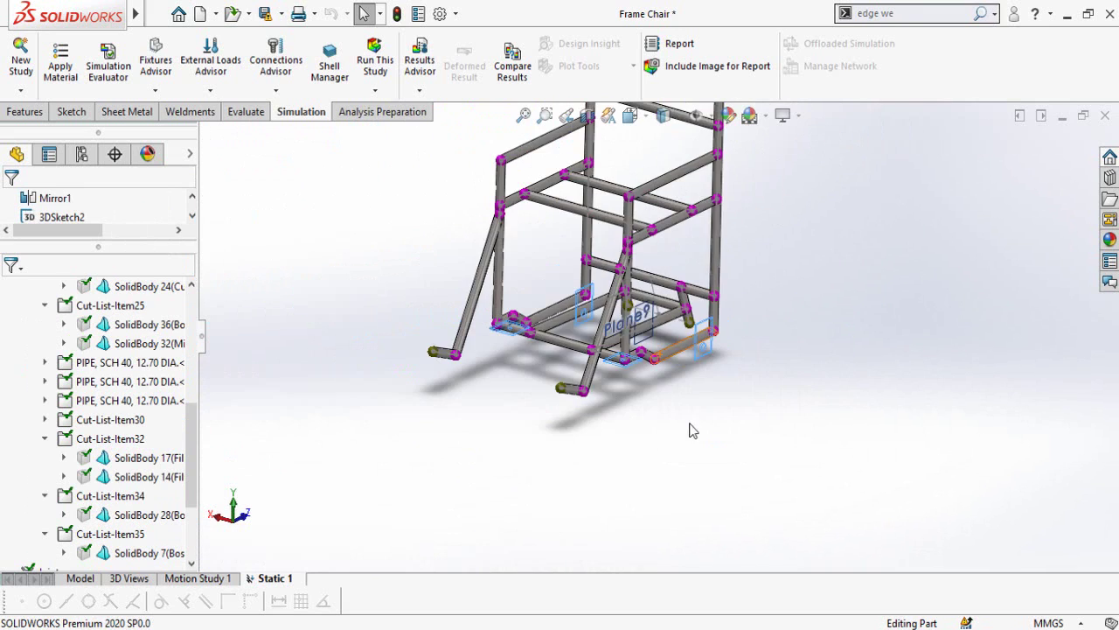
scroll(662, 357, "down", 6)
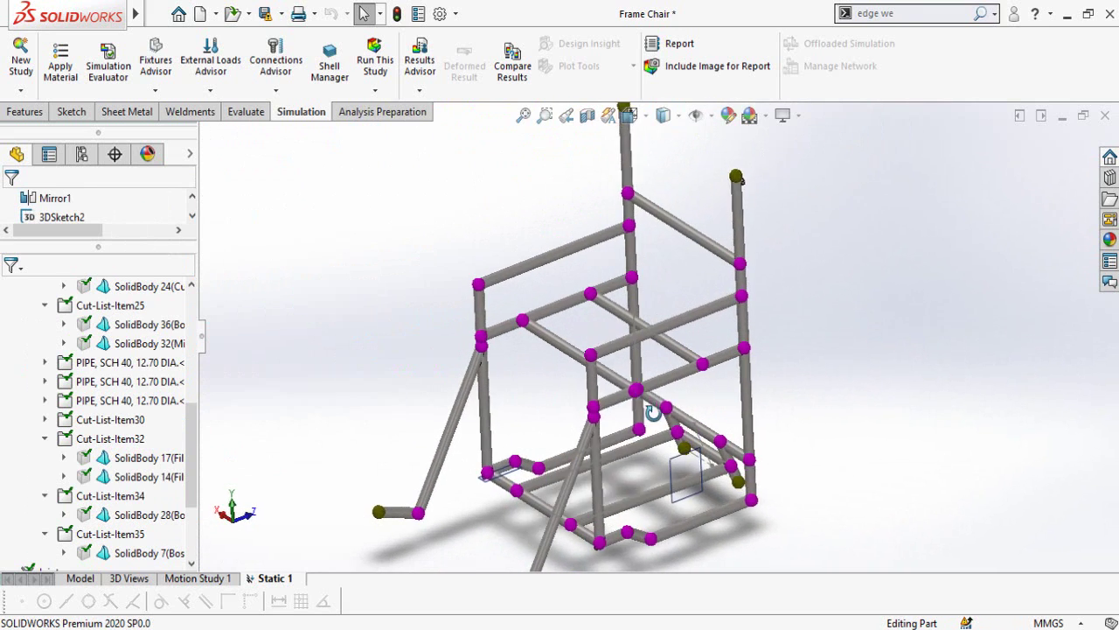
middle_click_drag(654, 424, 709, 440)
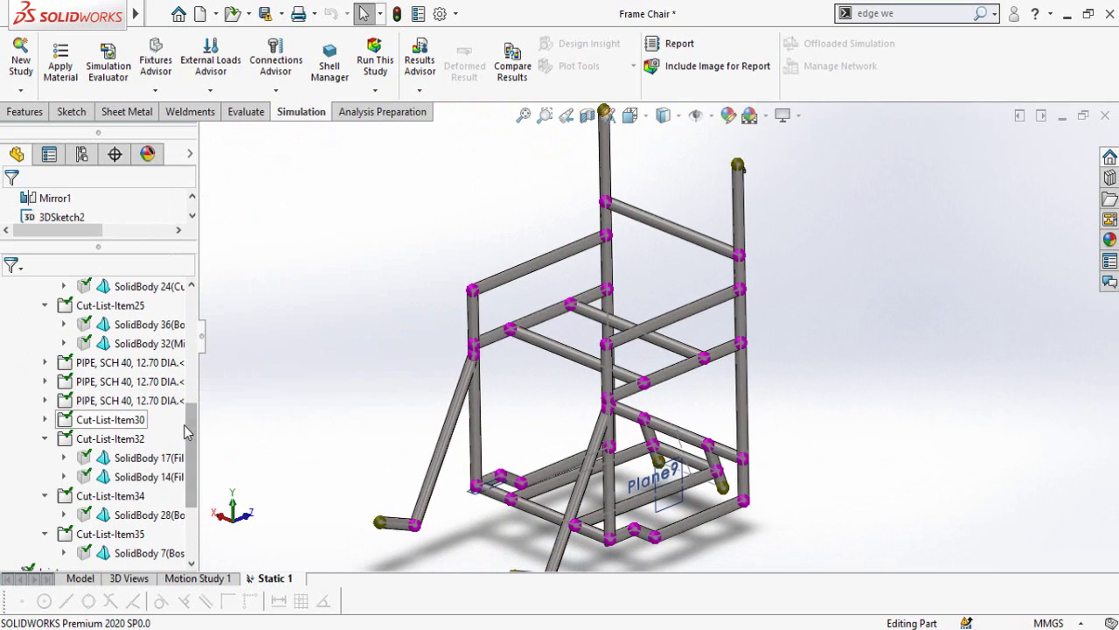
left_click_drag(187, 443, 190, 498)
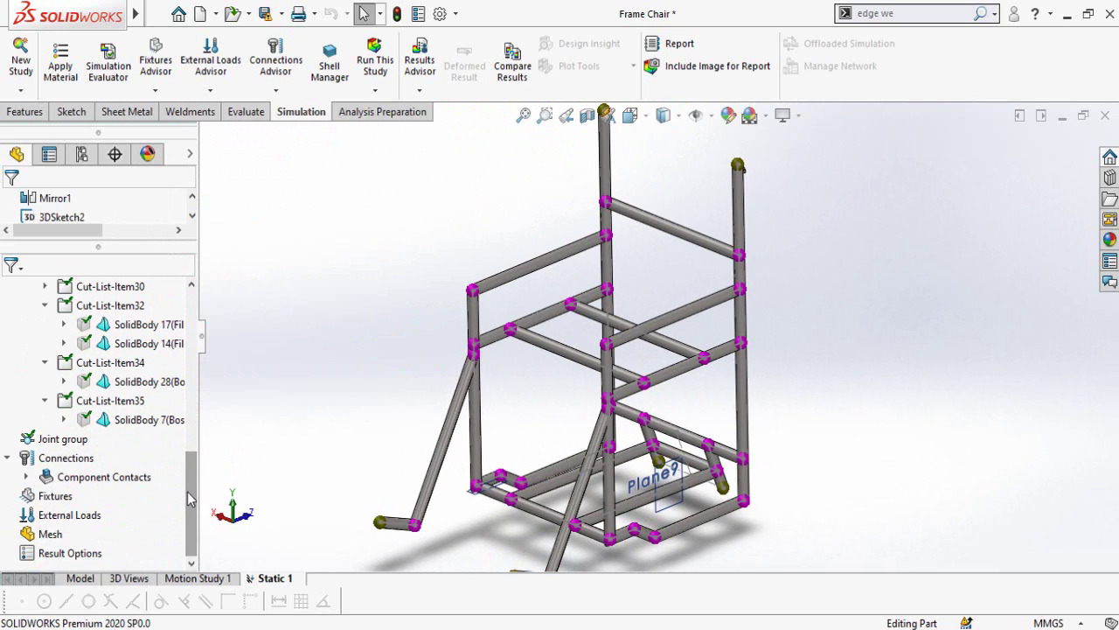
- Start a Fixed Geometry fixture limited to beam joints
right_click(48, 499)
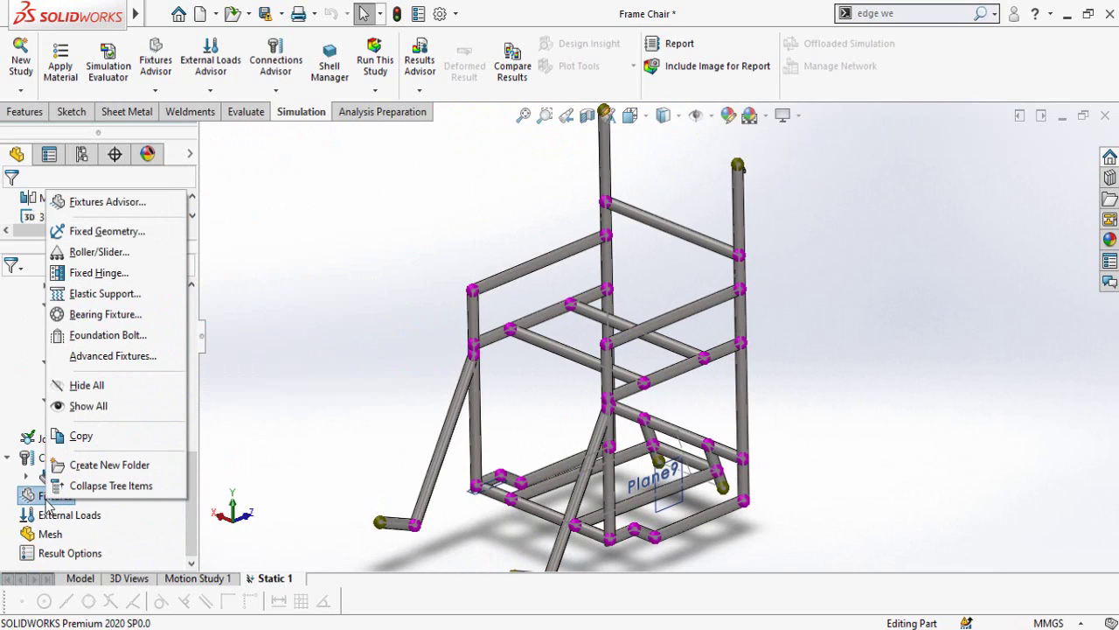
left_click(102, 233)
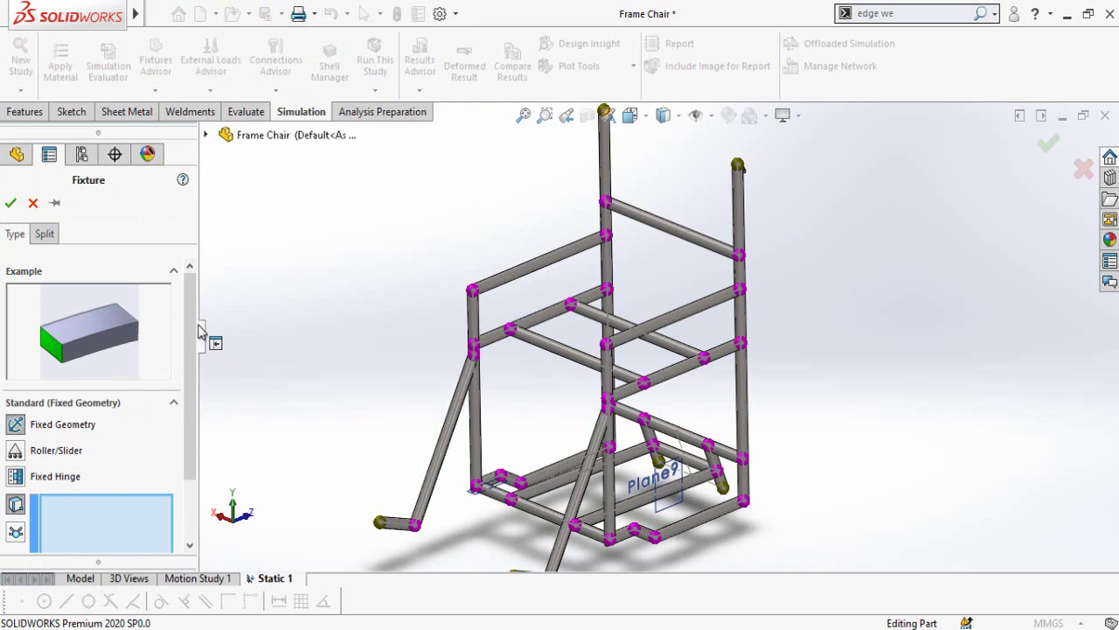
scroll(196, 332, "down", 3)
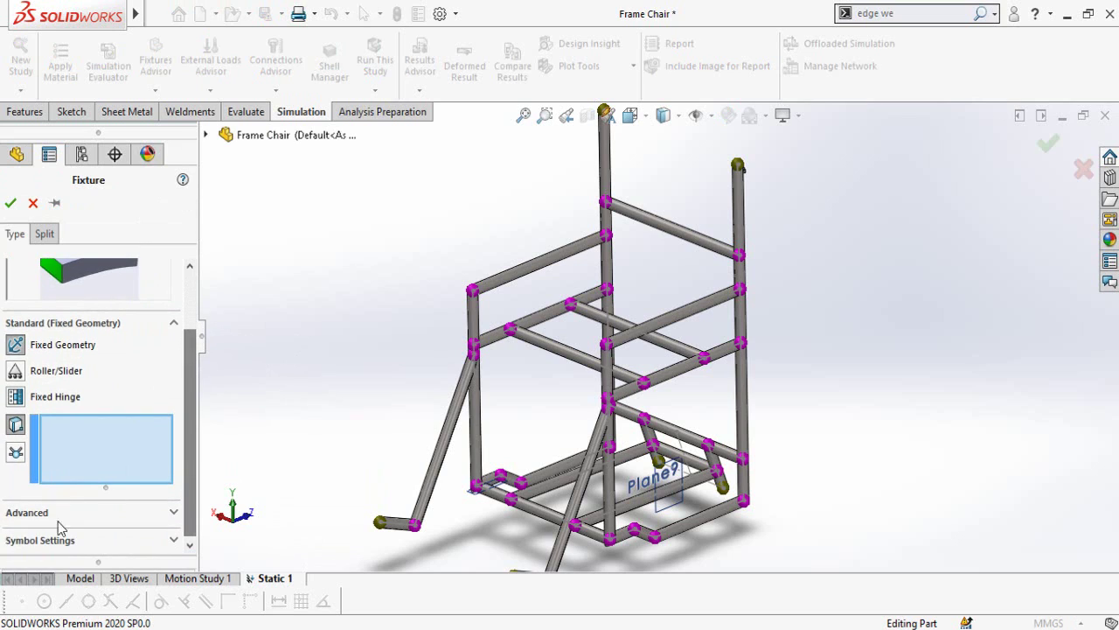
left_click(17, 454)
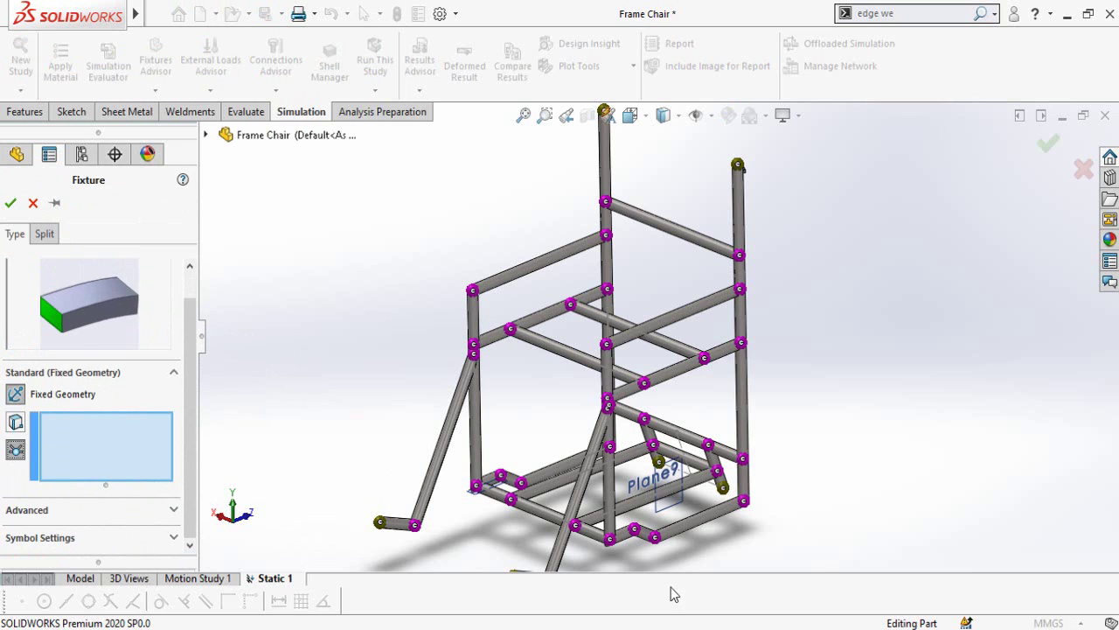
scroll(712, 504, "down", 5)
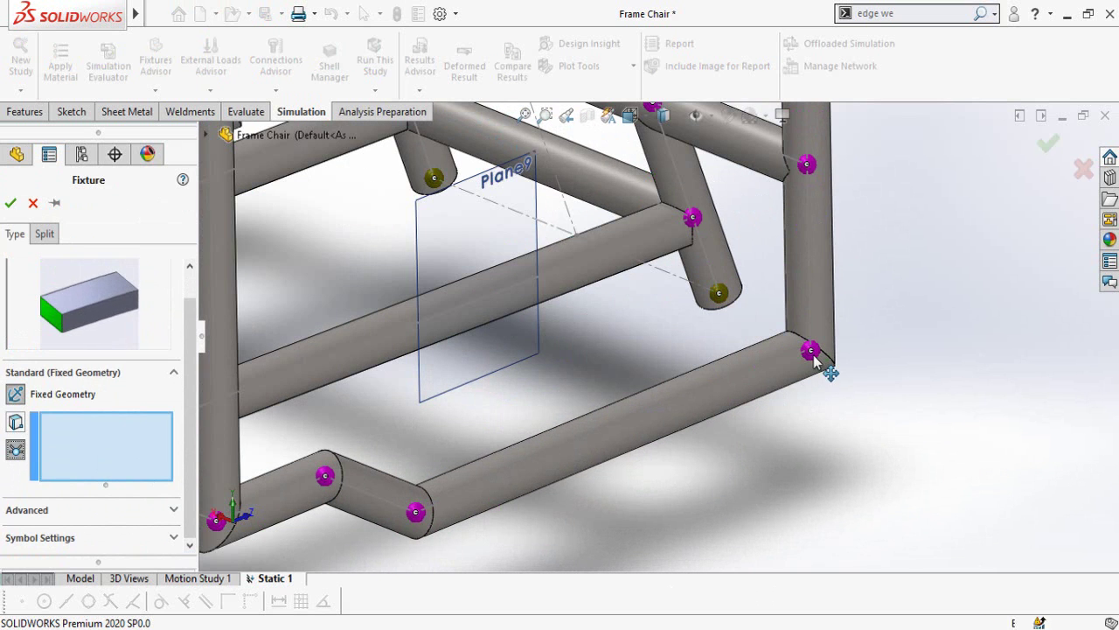
- Fix the four bottom corner joints of the frame and confirm Fixed-1
left_click(812, 352)
scroll(737, 455, "up", 4)
scroll(520, 442, "down", 5)
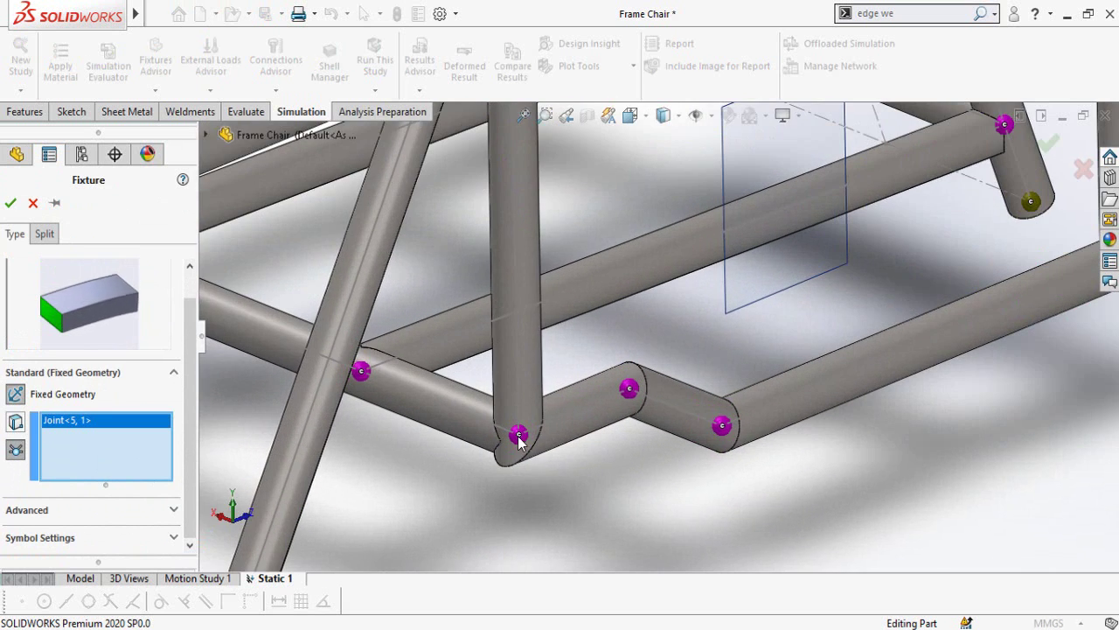
left_click(518, 438)
scroll(544, 486, "up", 4)
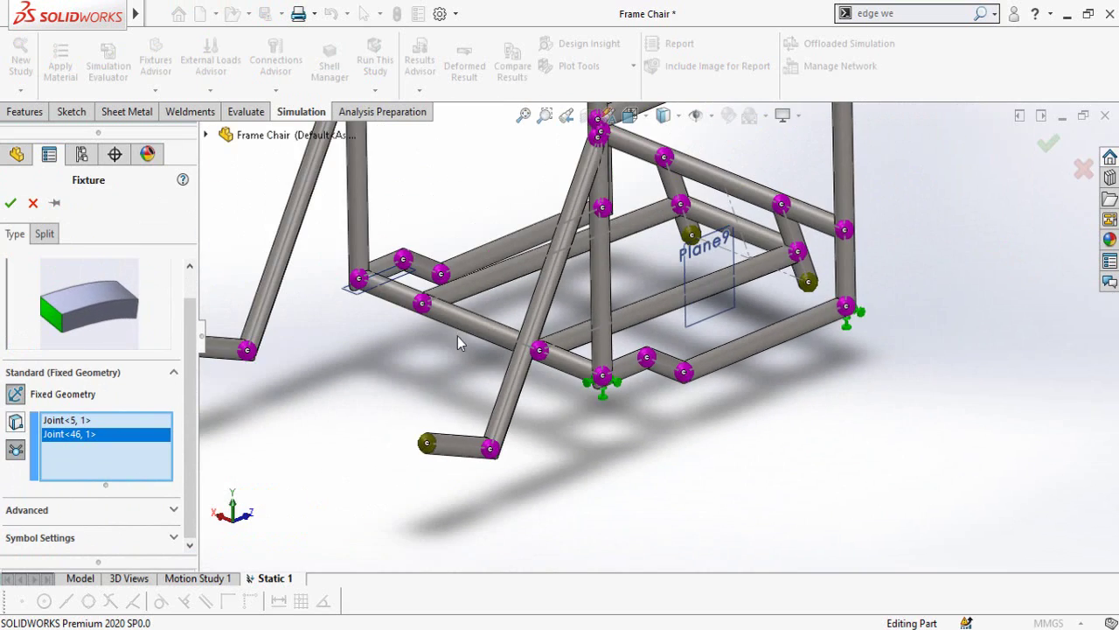
scroll(356, 313, "down", 5)
left_click(358, 320)
scroll(590, 463, "up", 4)
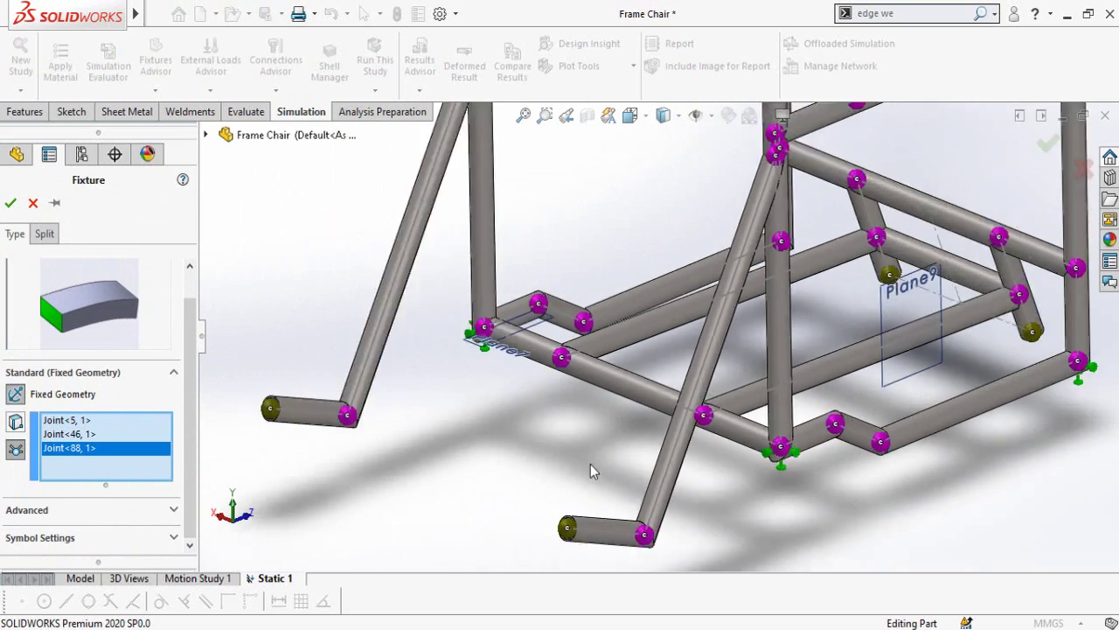
scroll(590, 463, "down", 2)
scroll(783, 269, "down", 5)
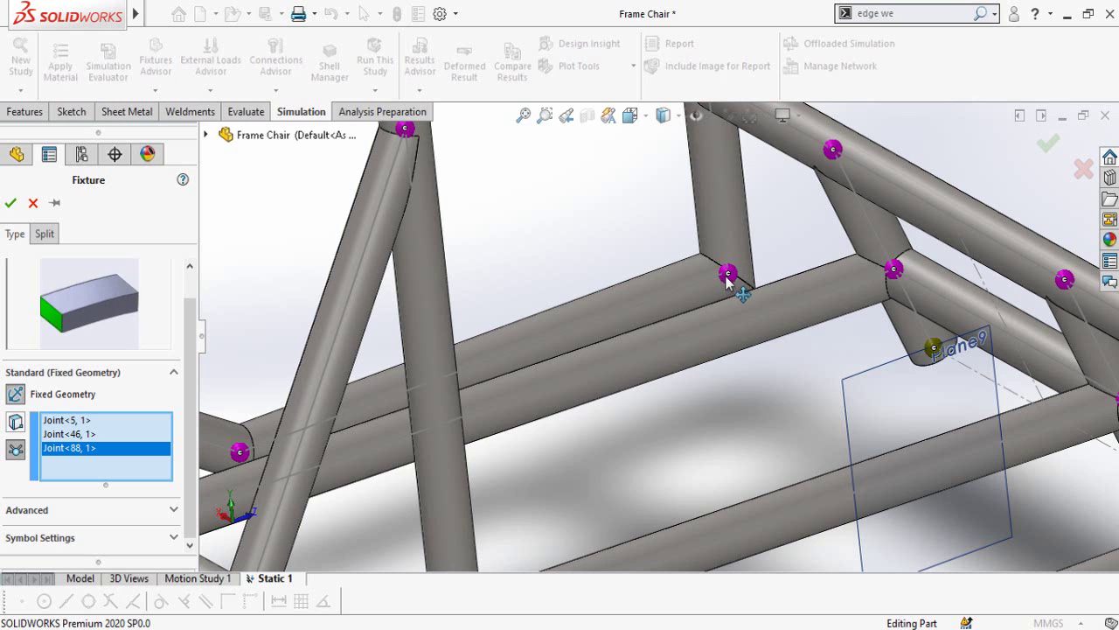
left_click(729, 276)
scroll(727, 390, "up", 5)
middle_click_drag(727, 390, 730, 428)
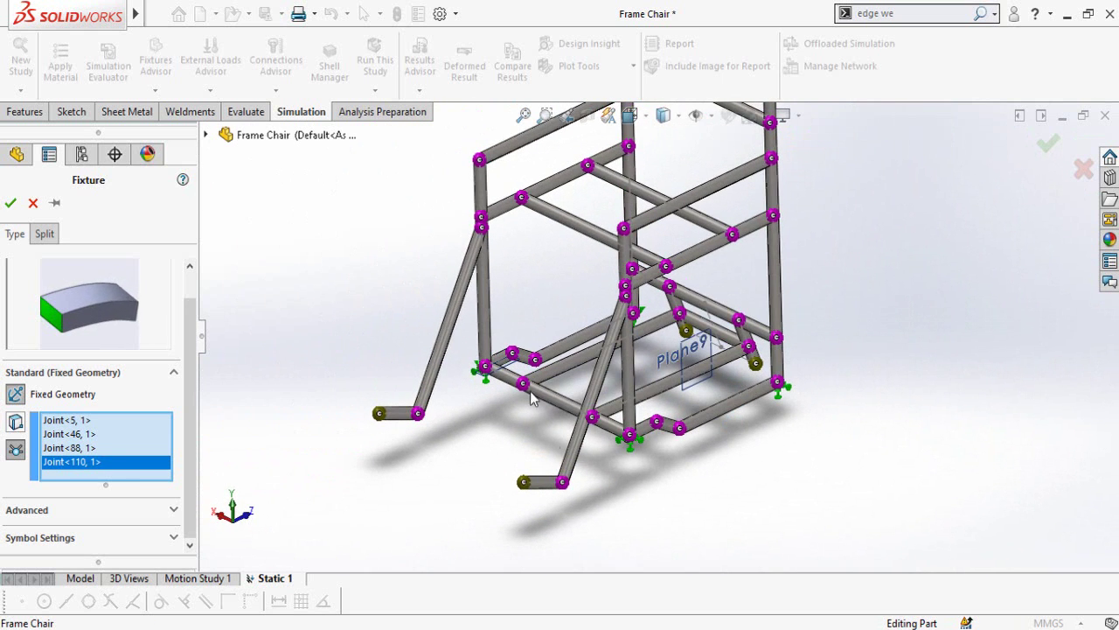
left_click(11, 202)
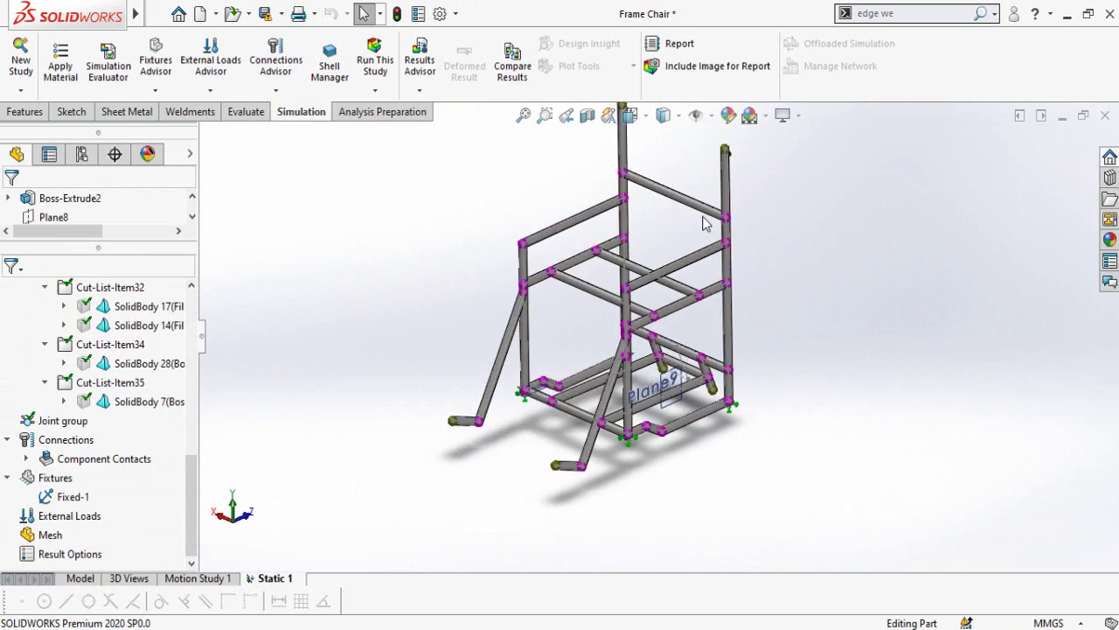
- Start a beam force load on the two seat-support tubes
scroll(705, 223, "up", 3)
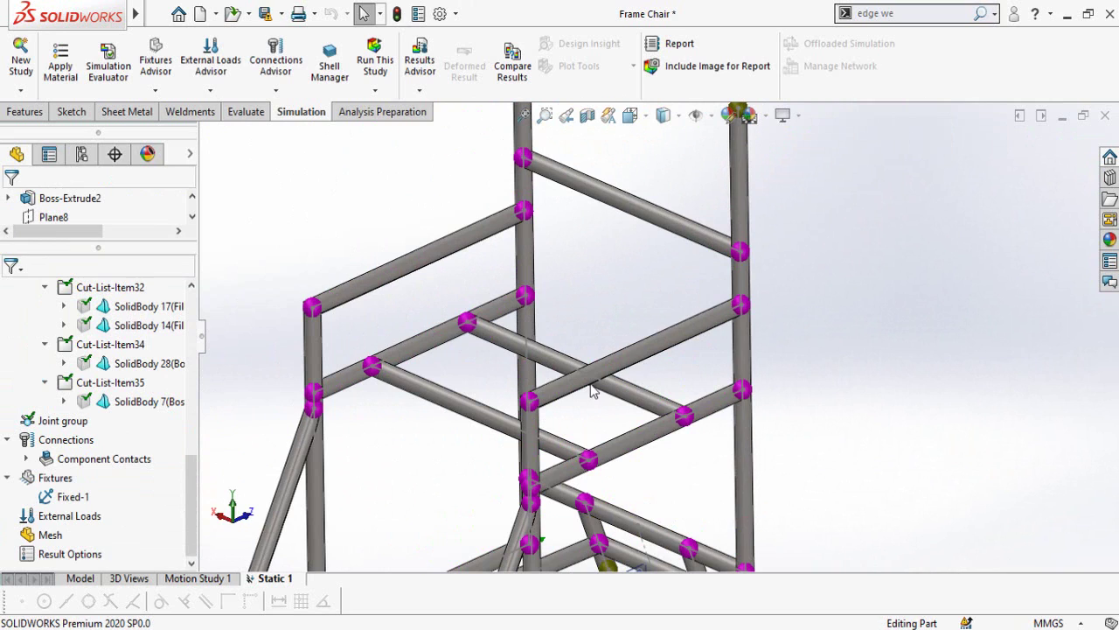
right_click(54, 521)
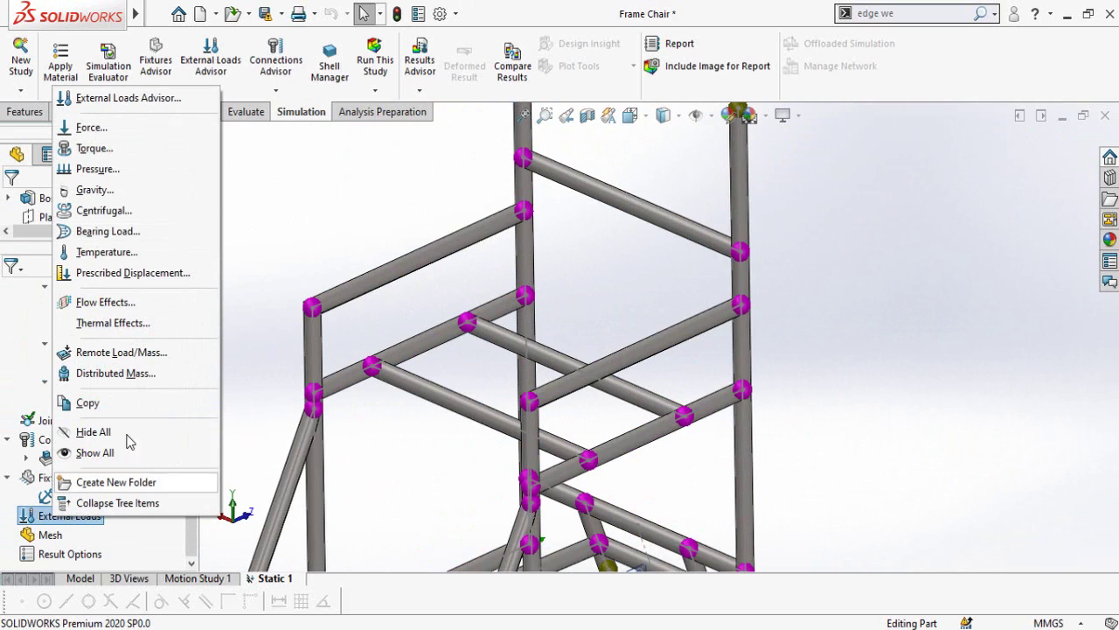
left_click(95, 130)
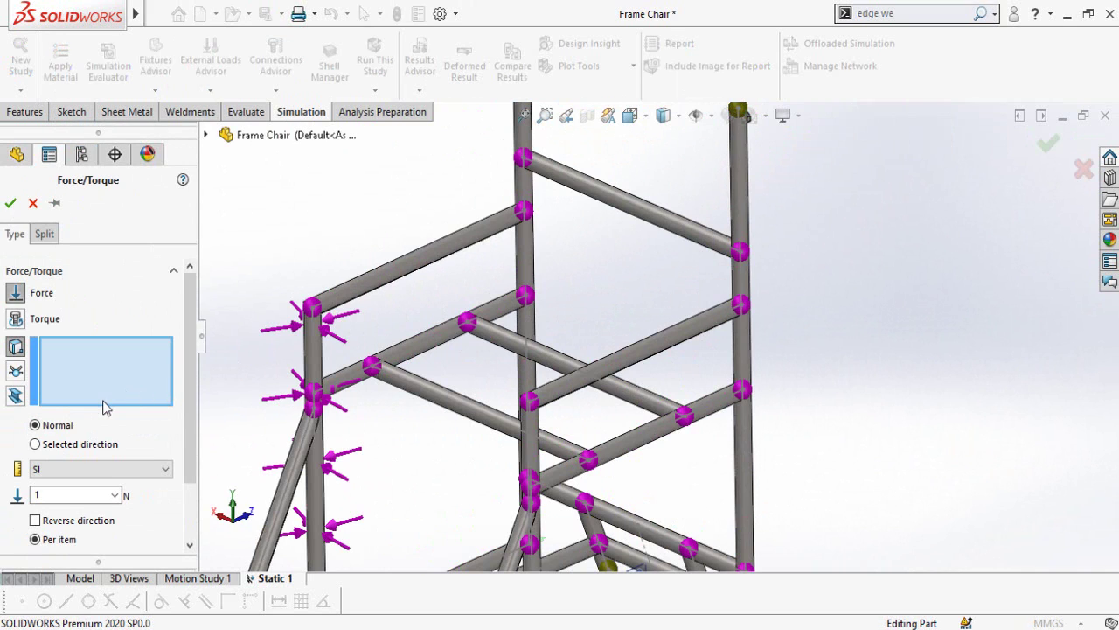
left_click(16, 395)
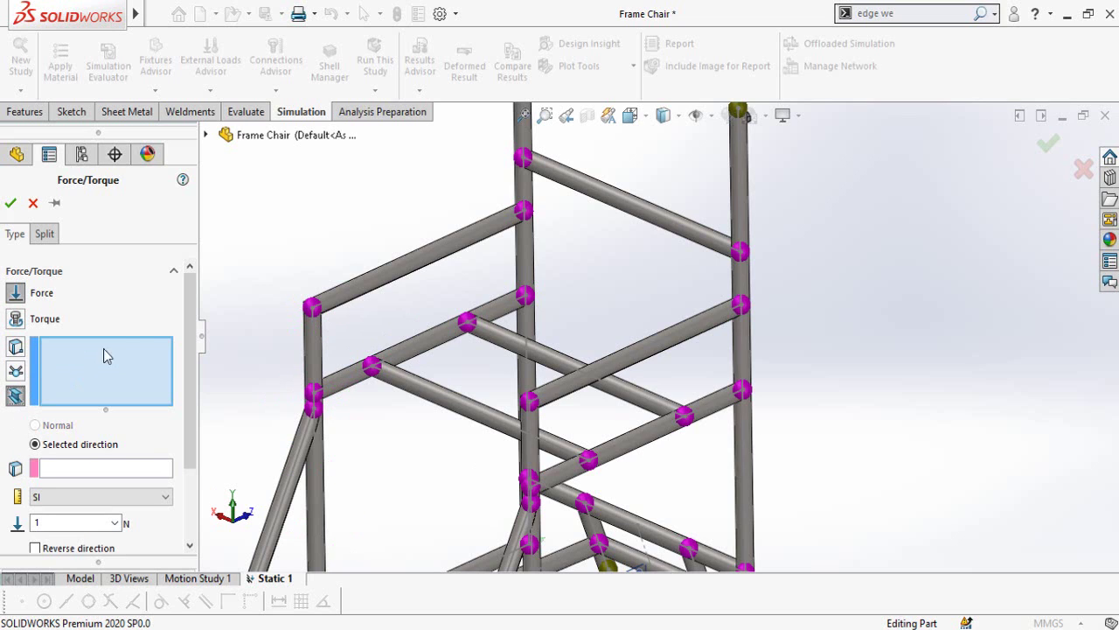
left_click(408, 389)
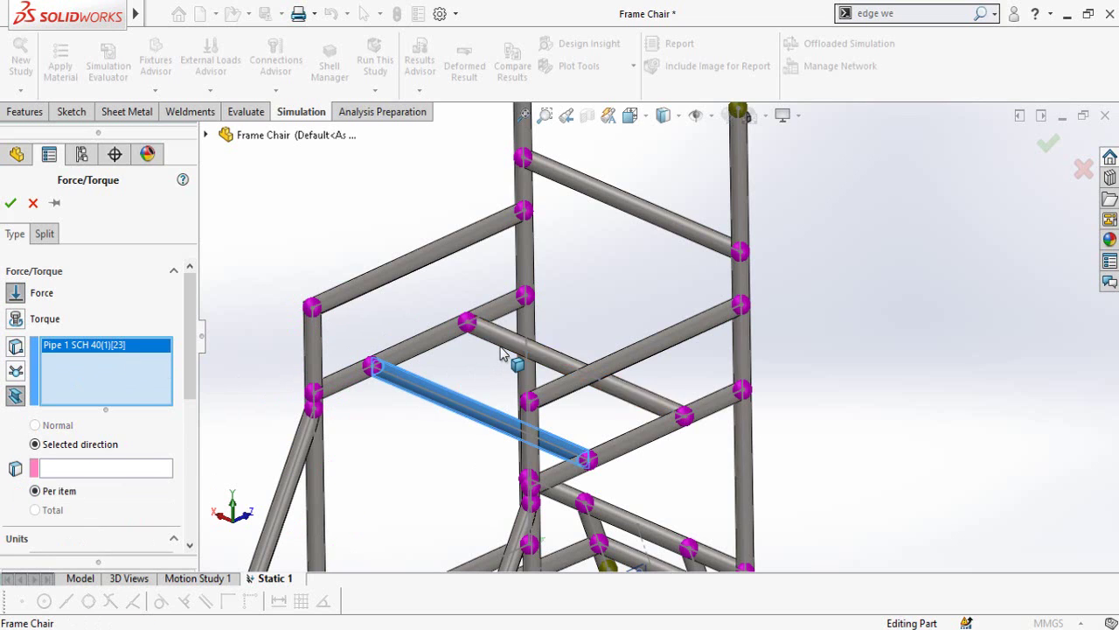
left_click(506, 346)
left_click_drag(190, 320, 185, 372)
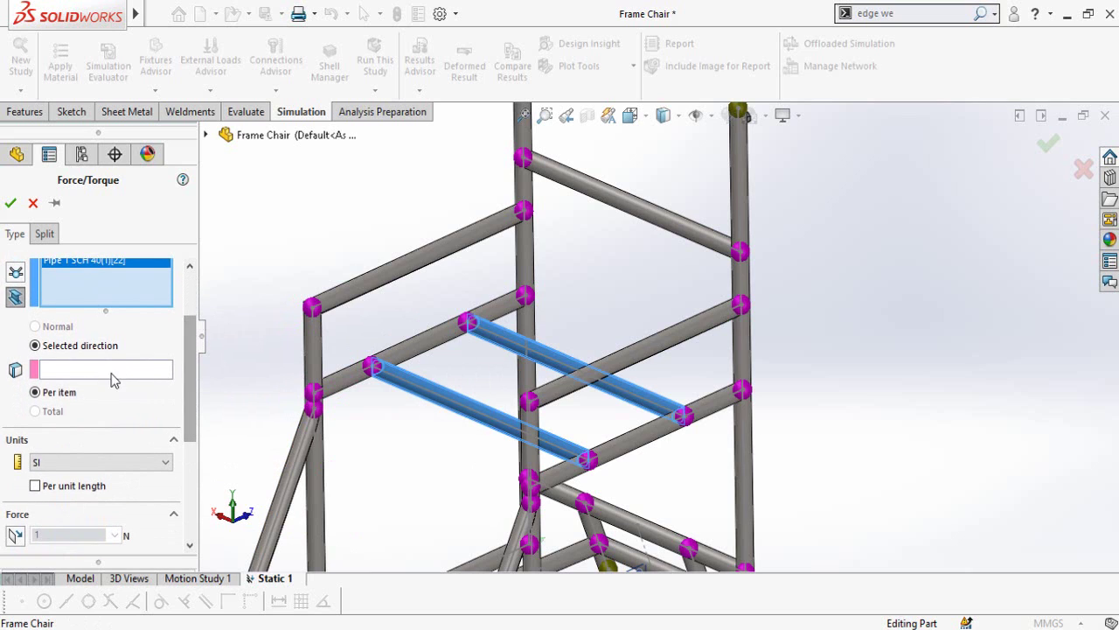
- Direct the force along Line1@Sketch1, reversed downward, and select the 1 N value
left_click(80, 371)
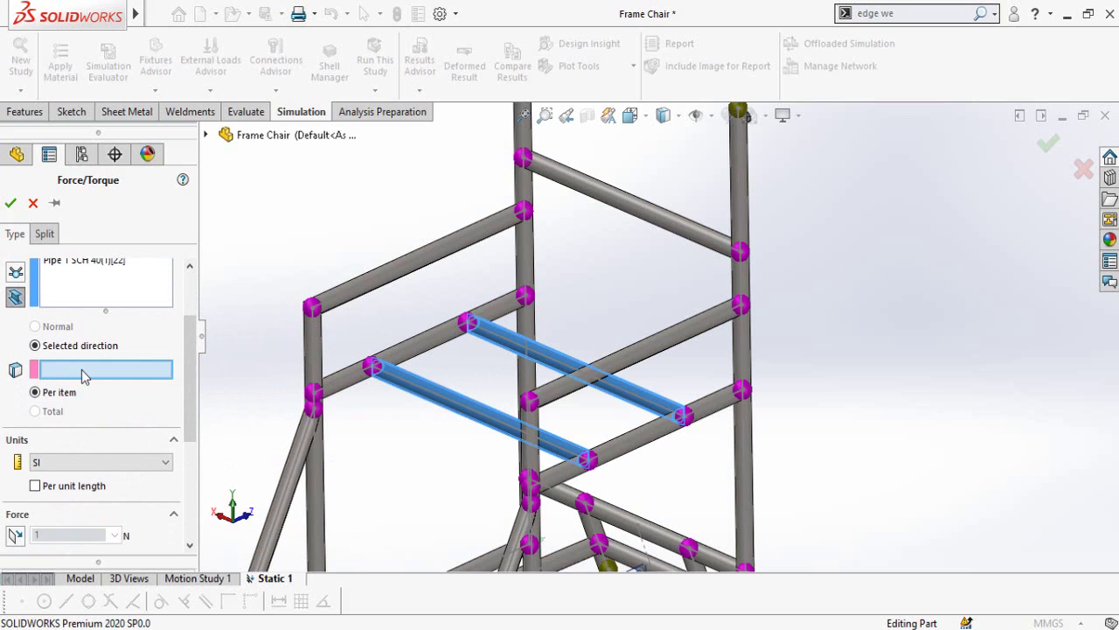
scroll(770, 408, "up", 3)
scroll(769, 407, "down", 3)
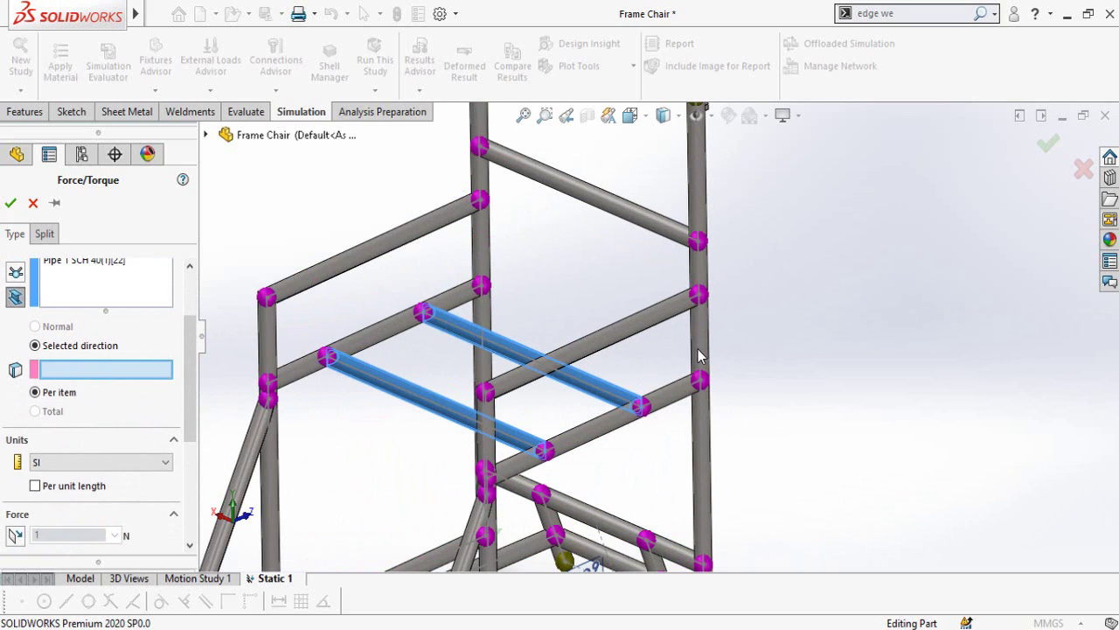
left_click(699, 345)
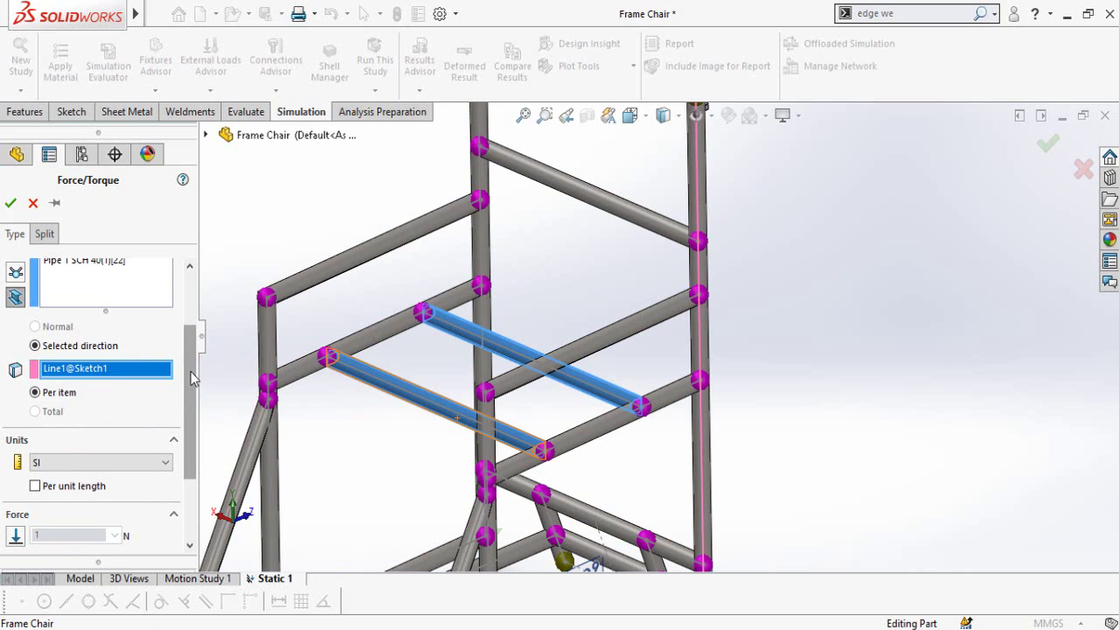
scroll(193, 376, "down", 3)
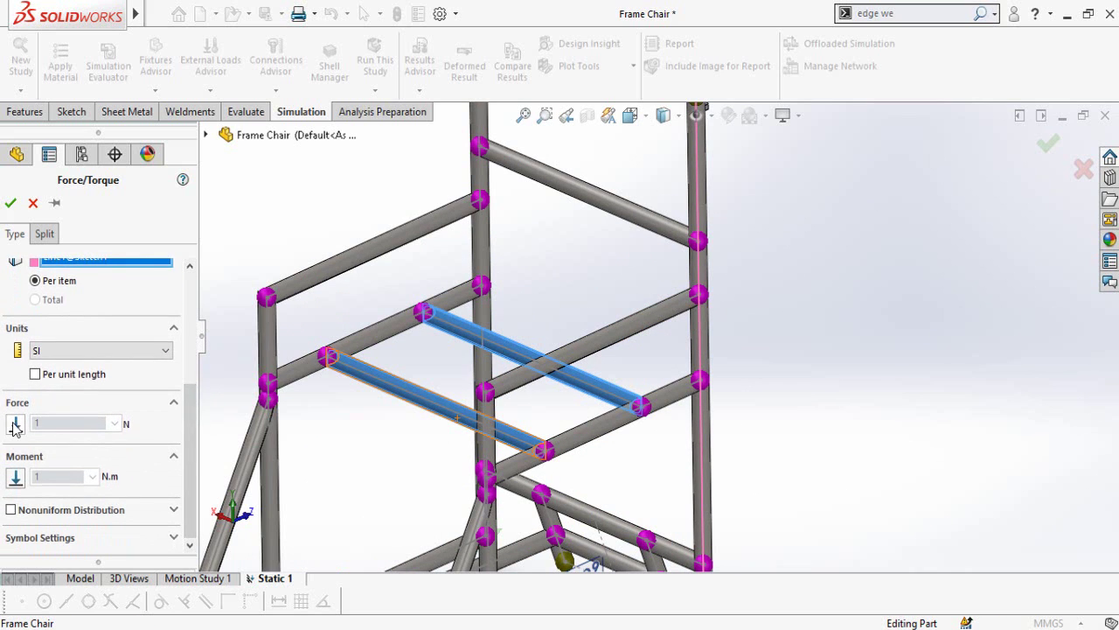
left_click(15, 424)
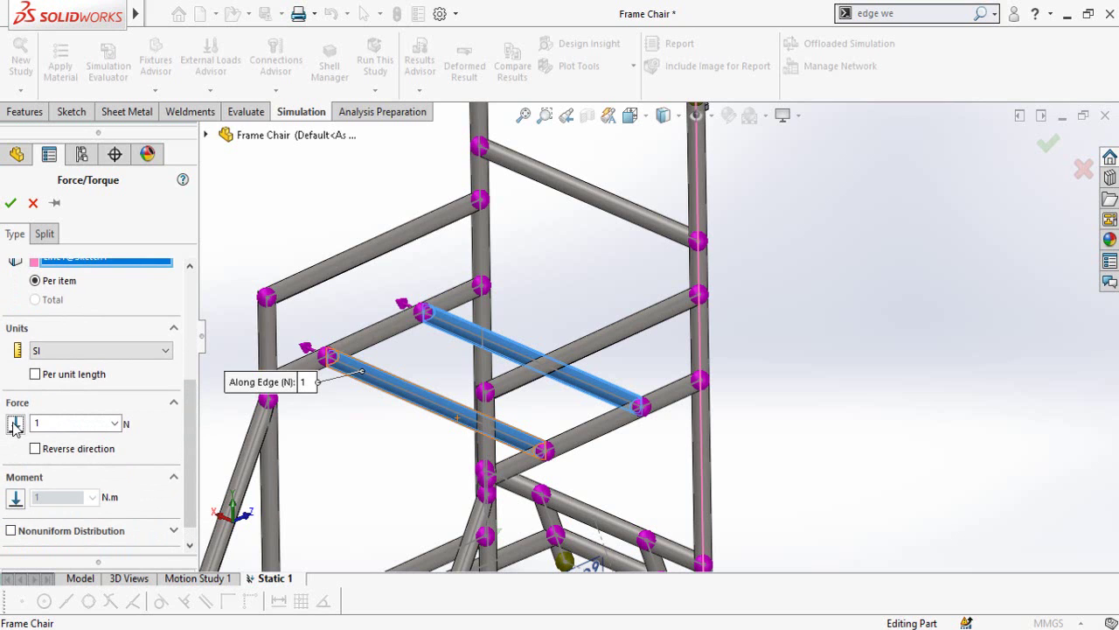
left_click(14, 424)
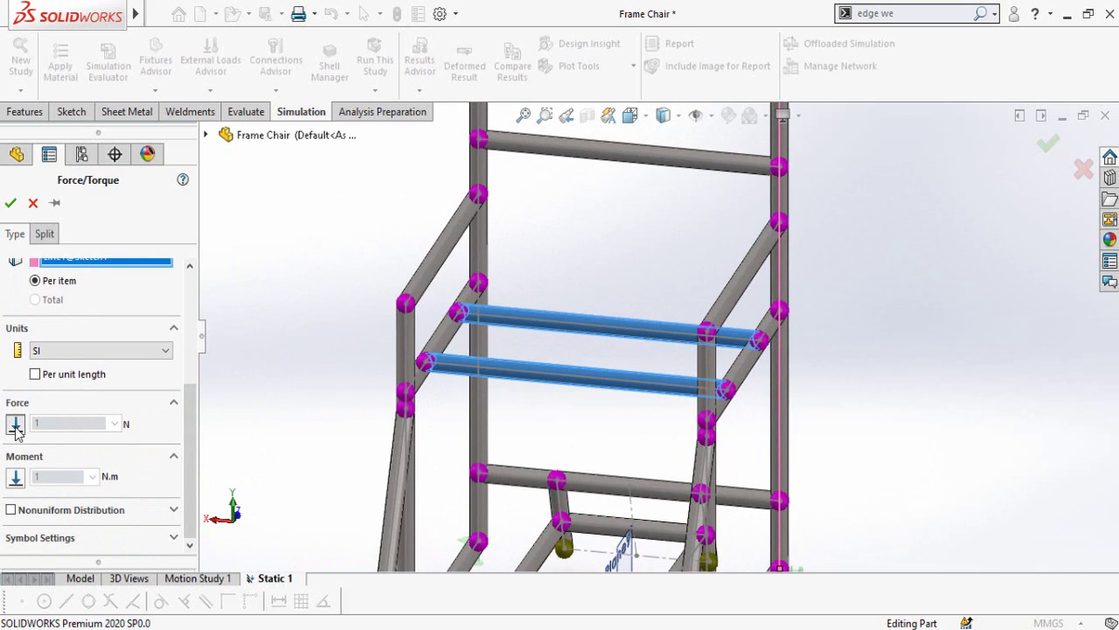
left_click(15, 425)
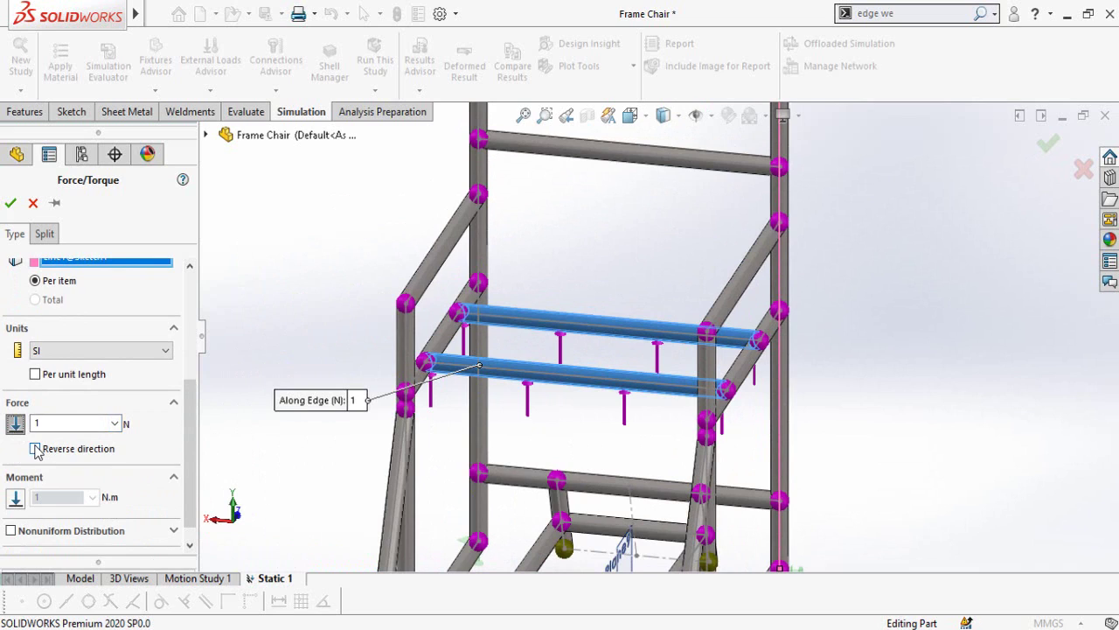
left_click(35, 449)
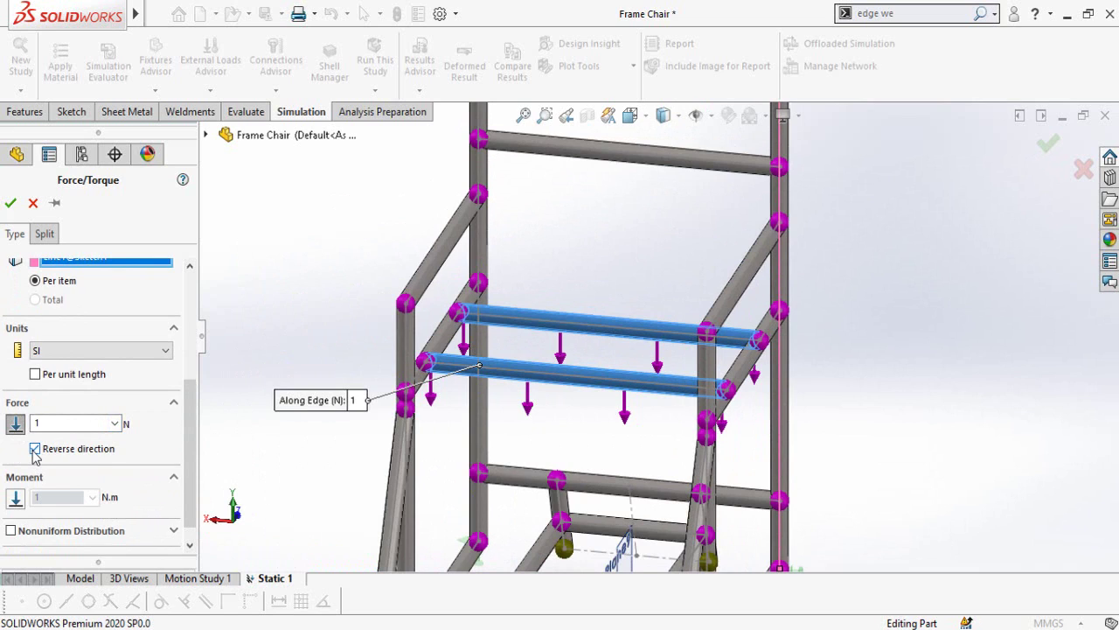
double_click(35, 423)
scroll(93, 426, "up", 2)
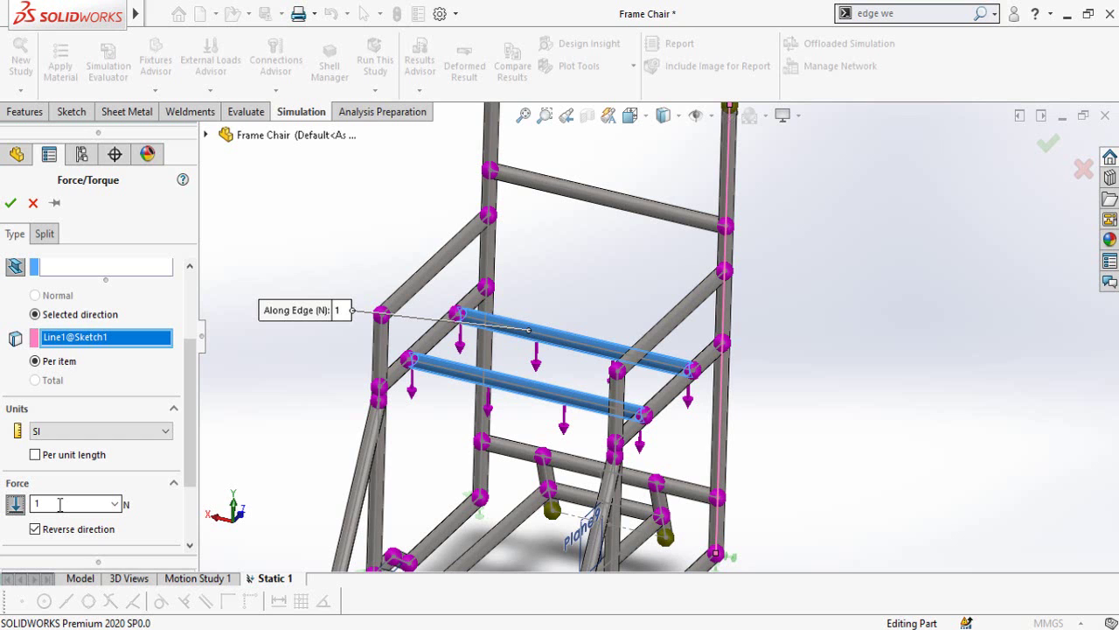
- Launch Windows Calculator from the Start search using 'cal'
key("super")
type("cal")
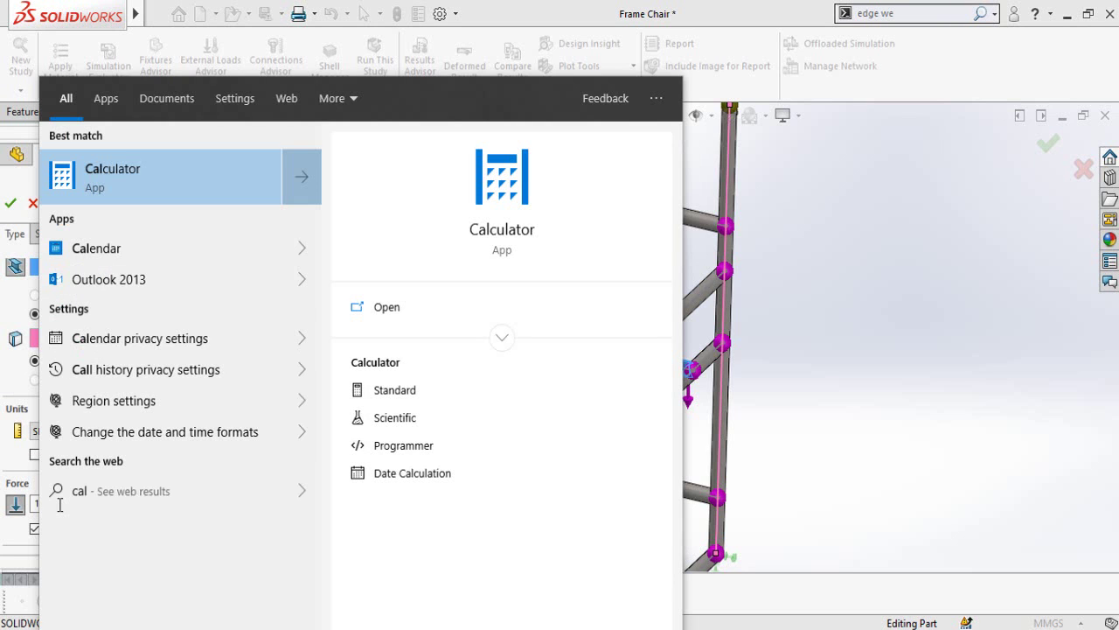
key("Return")
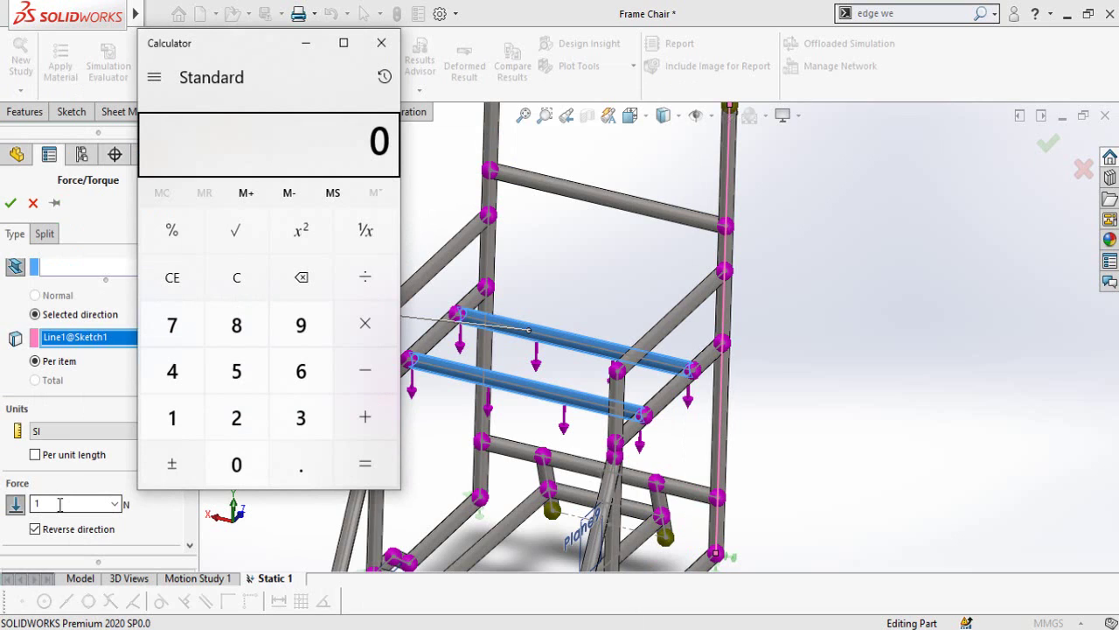
- Multiply 80 by 9.8 to get 784, then close Calculator
type("80")
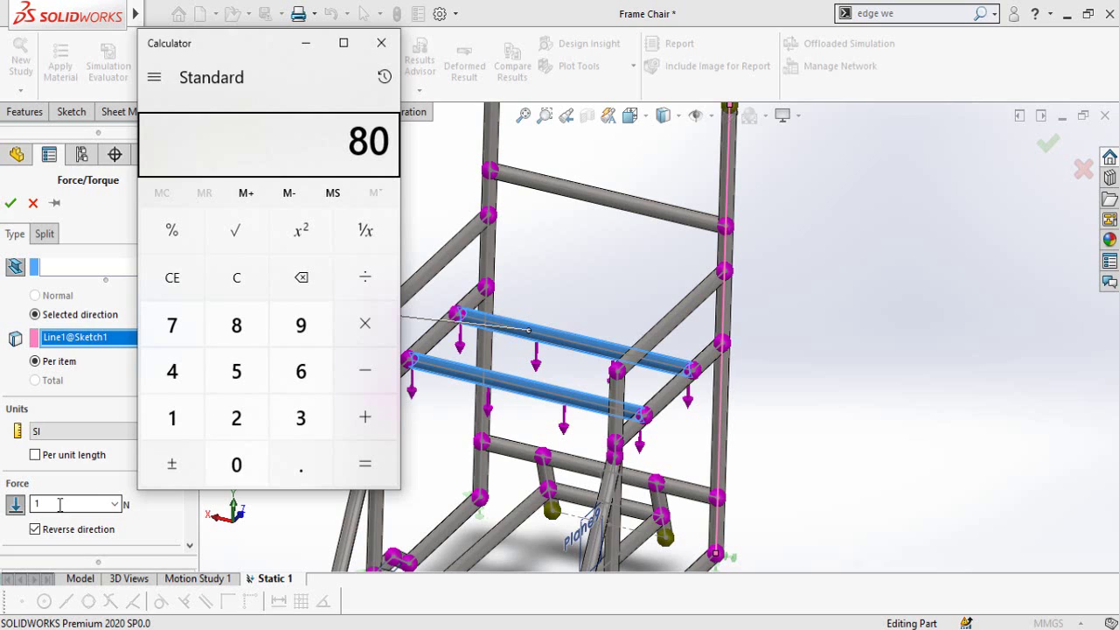
left_click(375, 329)
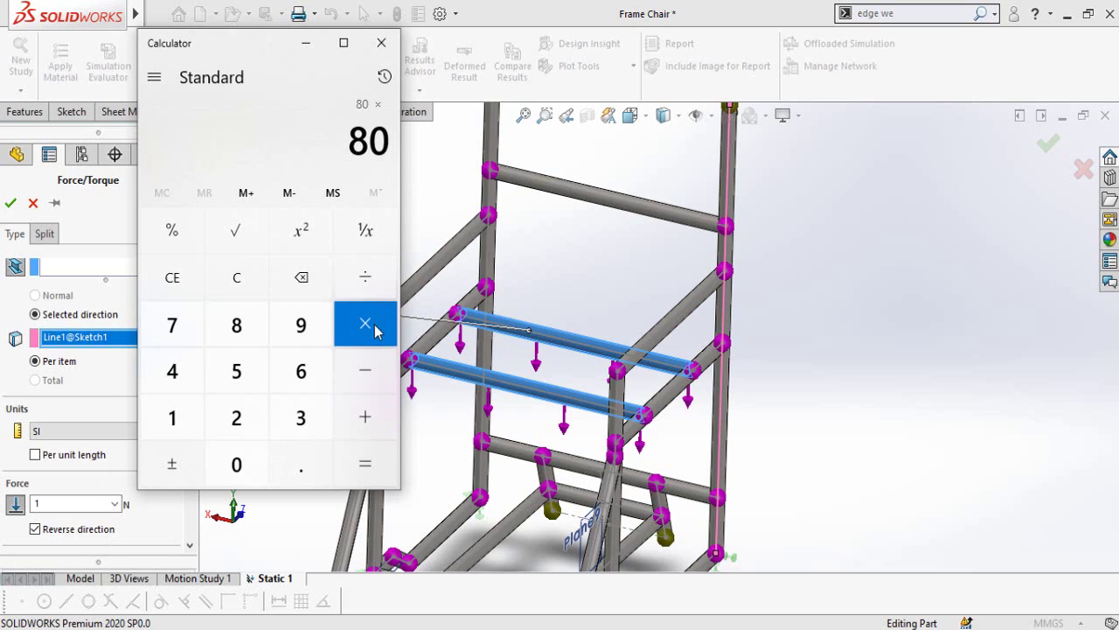
type("9.8")
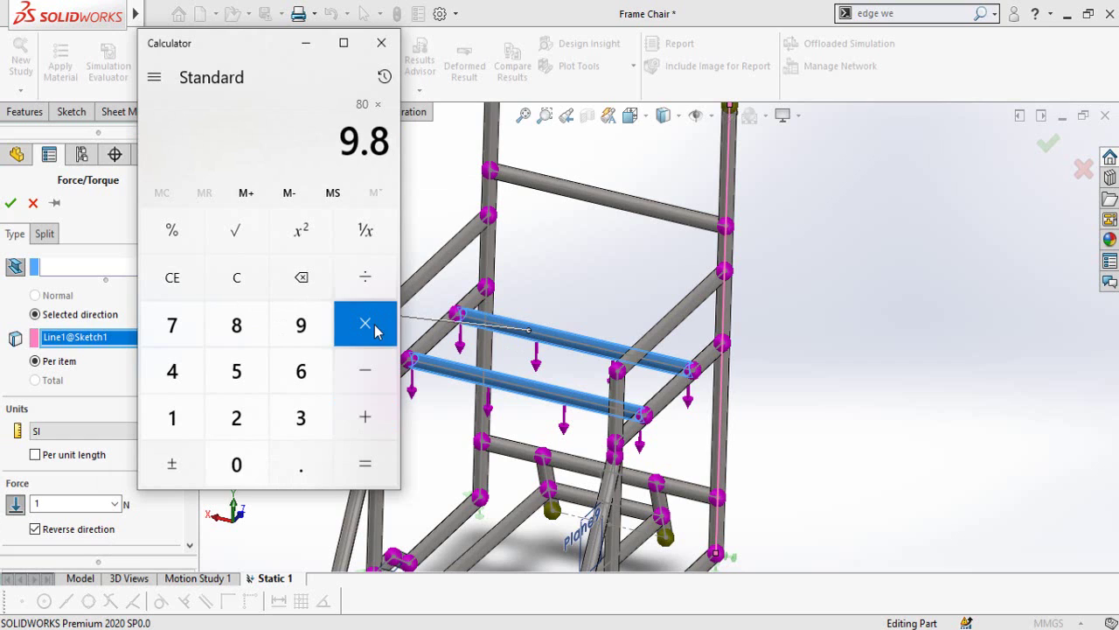
key("Return")
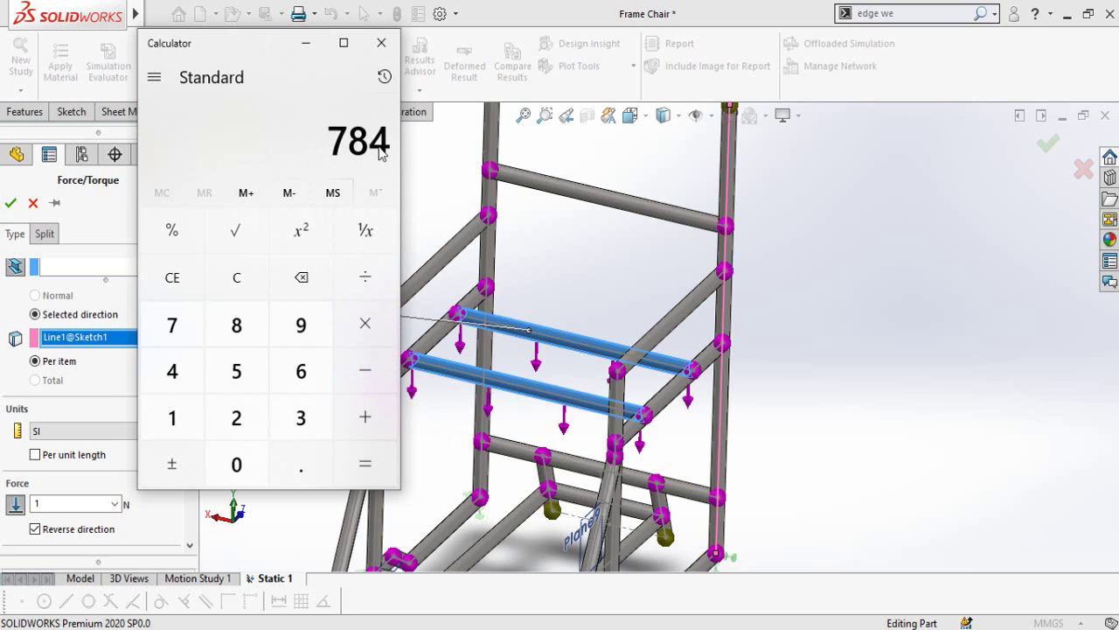
left_click(381, 42)
- Replace the 1 N force value with 784 and confirm Force-1 at -784 N
left_click(37, 503)
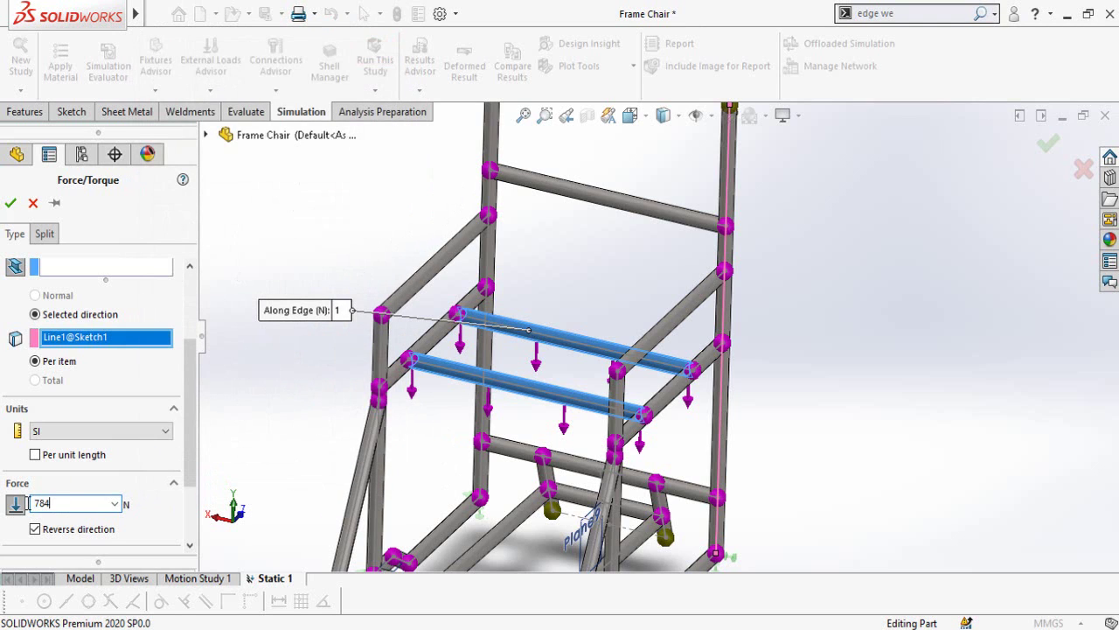
type("784")
scroll(71, 487, "down", 3)
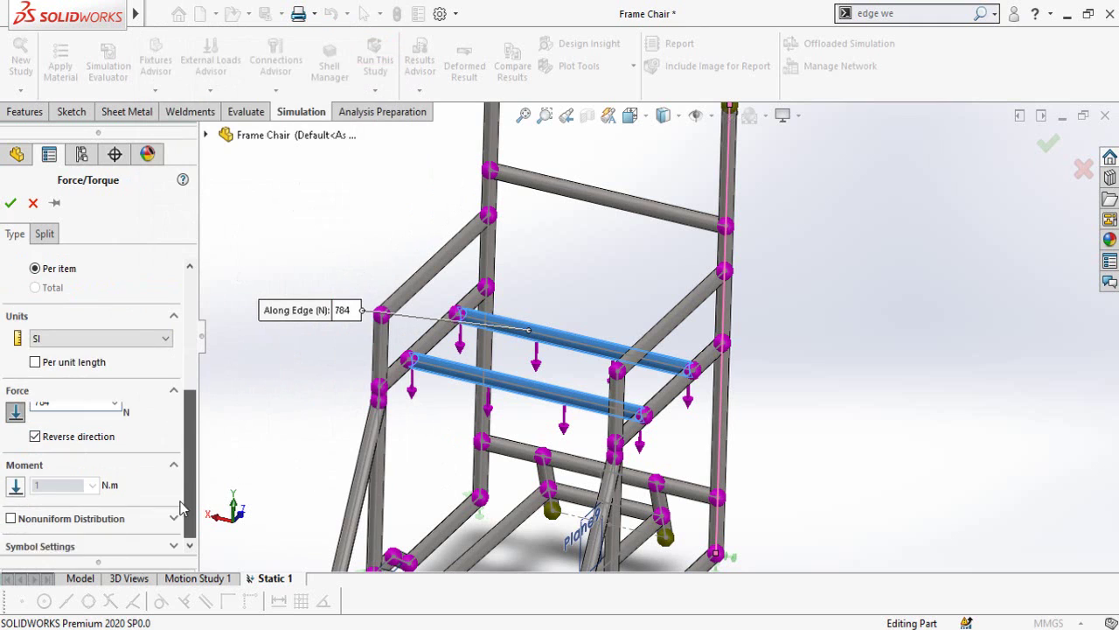
left_click(10, 202)
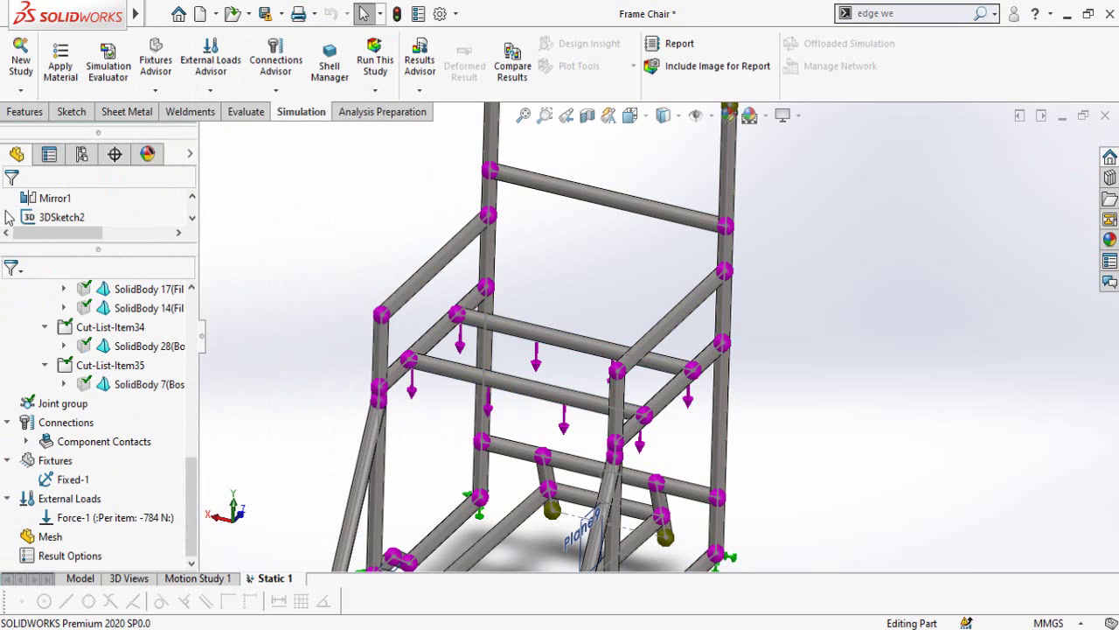
scroll(307, 390, "up", 4)
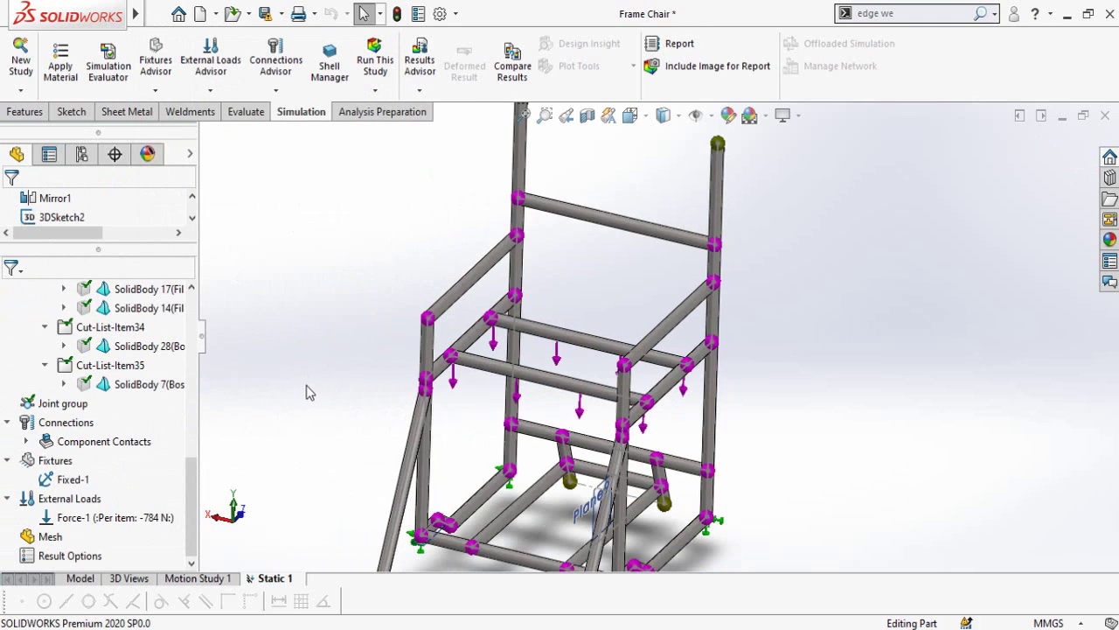
middle_click_drag(362, 392, 362, 387)
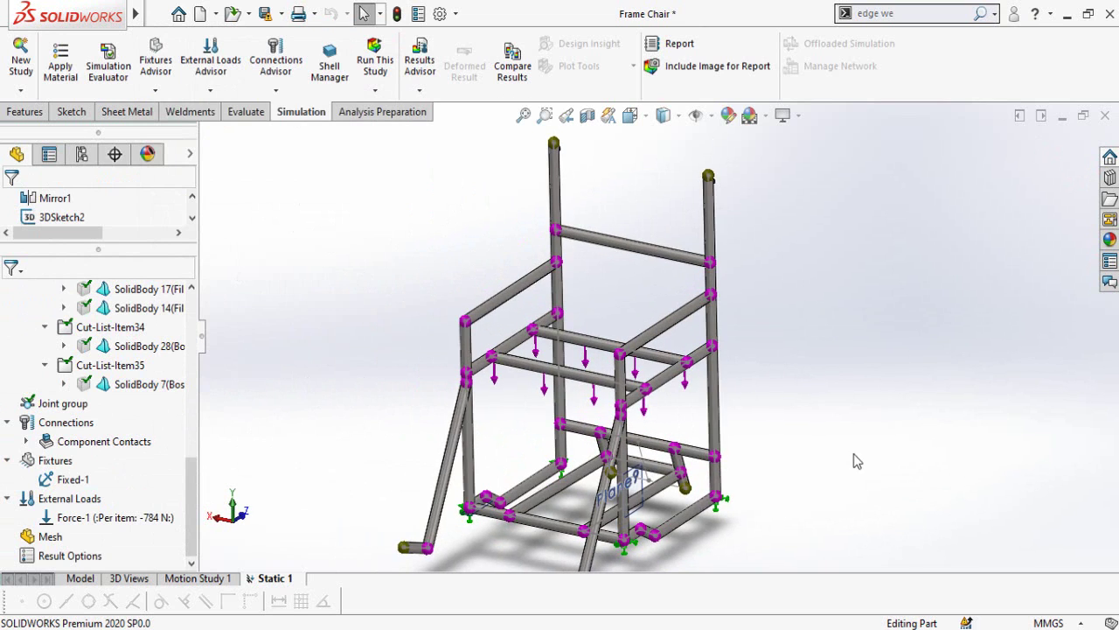
scroll(772, 416, "down", 2)
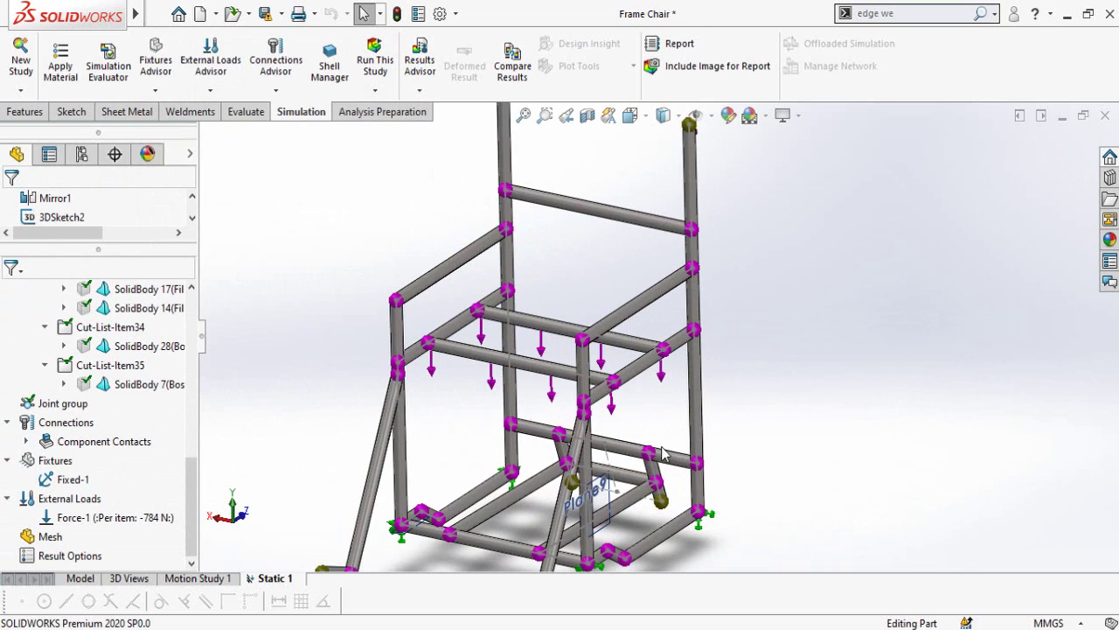
- Generate a default-density mixed mesh on the chair frame and fit it in view
left_click(79, 517)
right_click(42, 542)
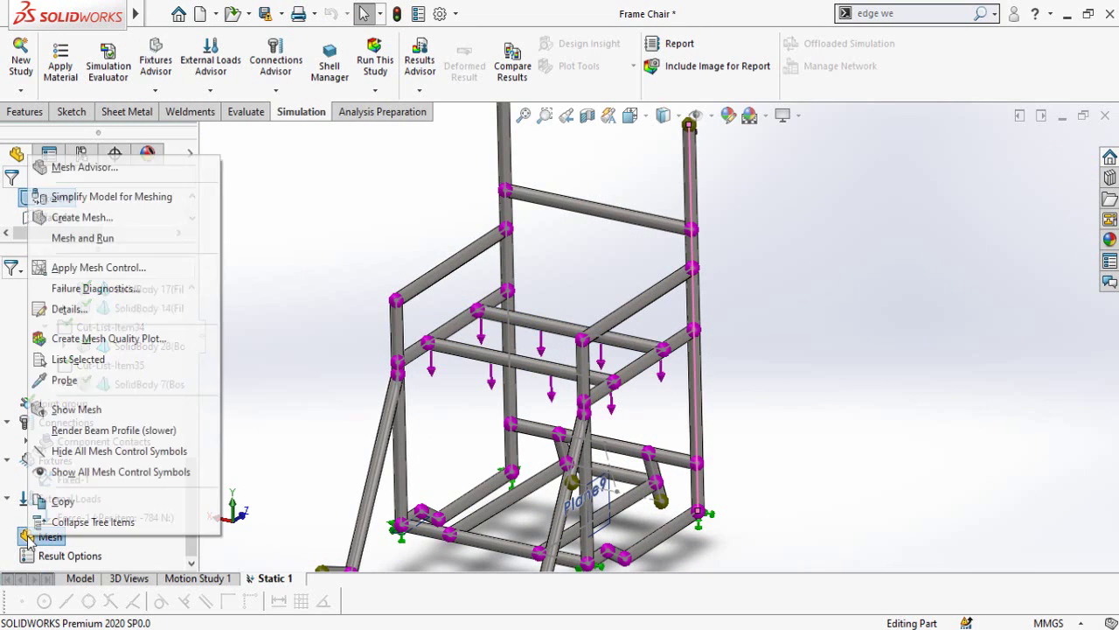
left_click(71, 219)
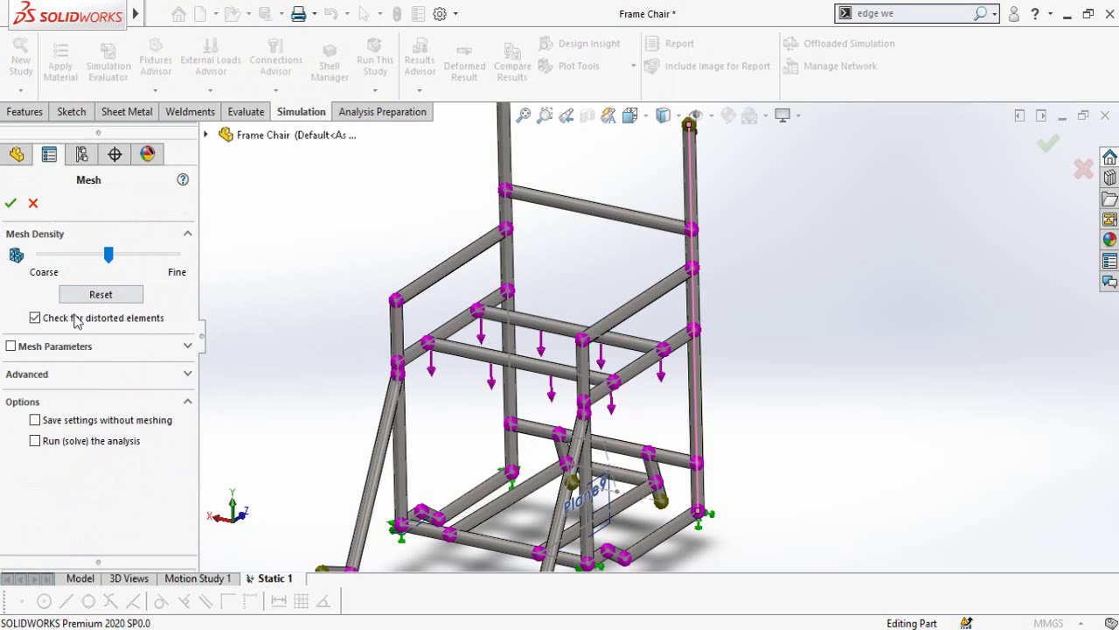
left_click(12, 203)
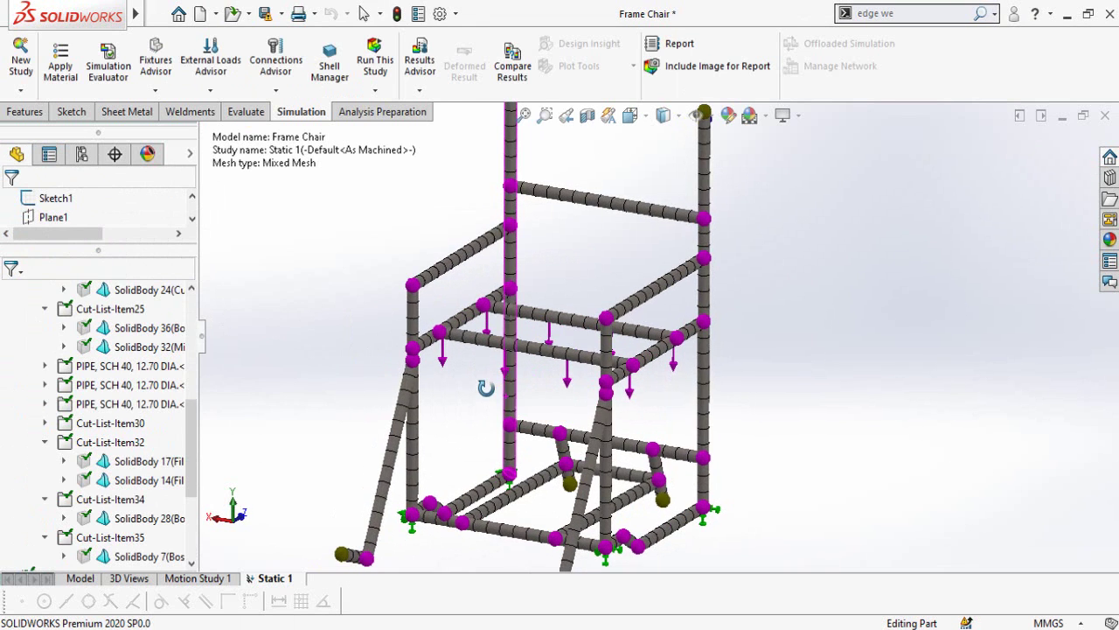
key("f")
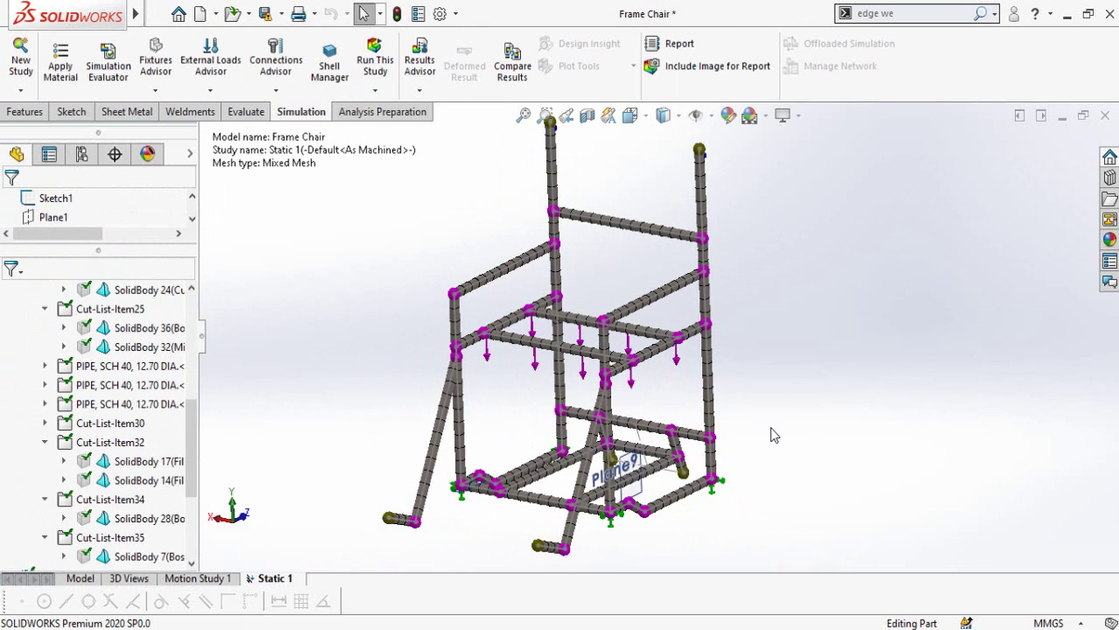
middle_click_drag(769, 432, 729, 390)
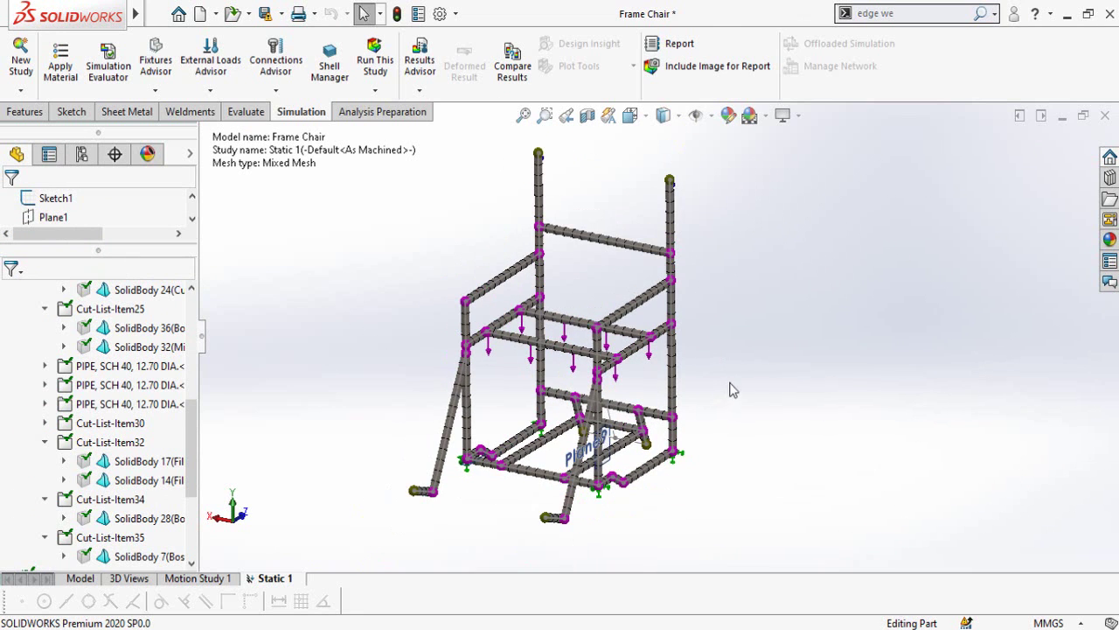
- Run Static 1, which fails with 'Model is unstable', and dismiss both error dialogs
left_click(385, 70)
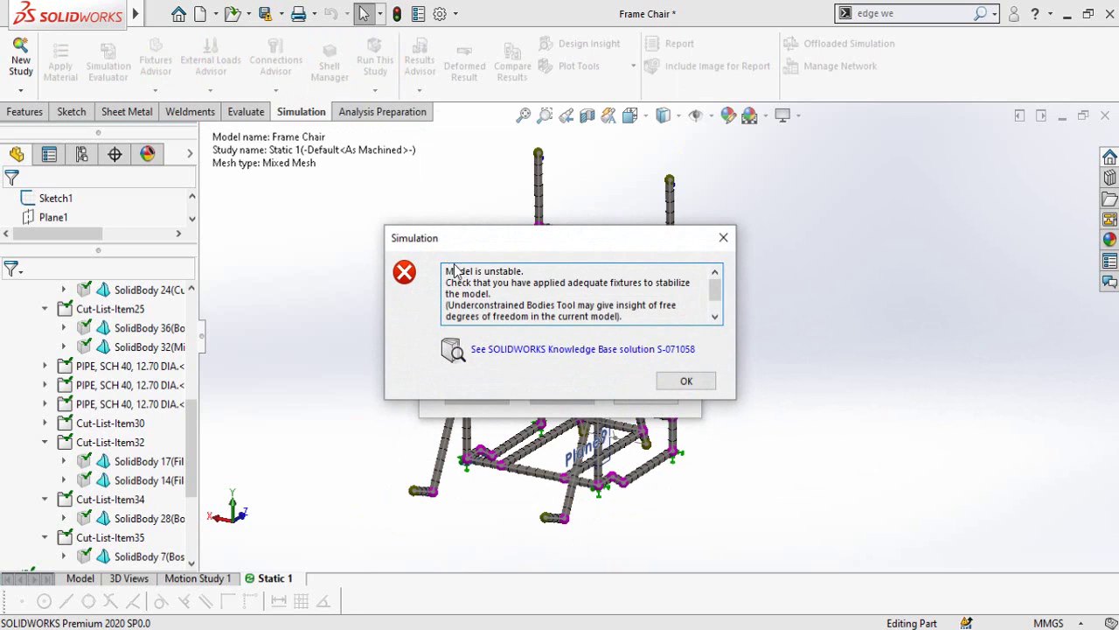
left_click_drag(447, 272, 595, 305)
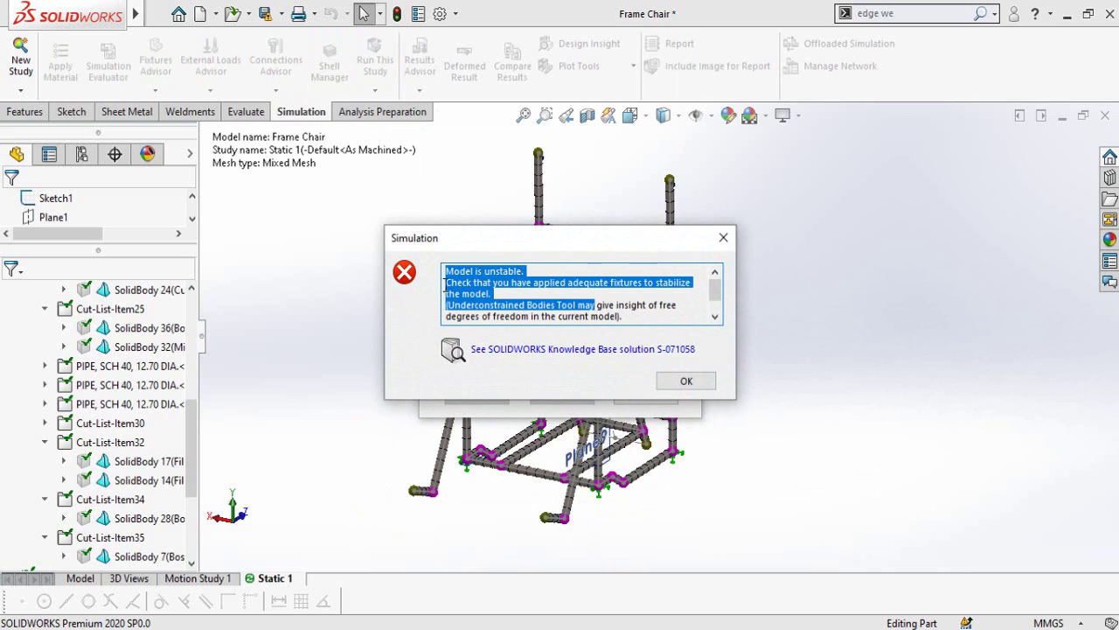
left_click(673, 383)
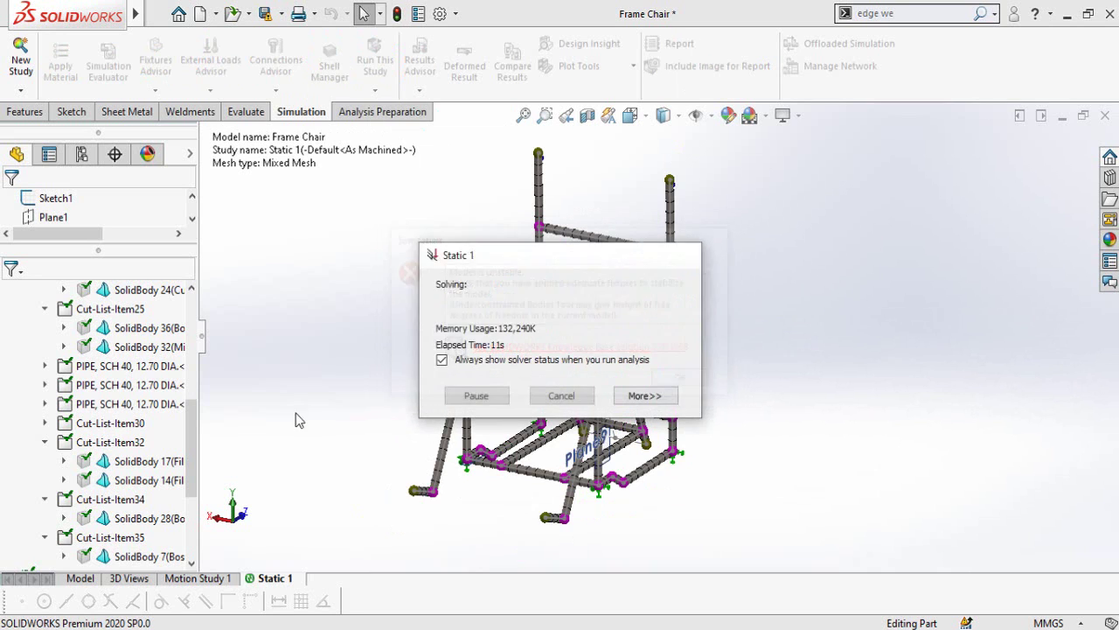
left_click(613, 362)
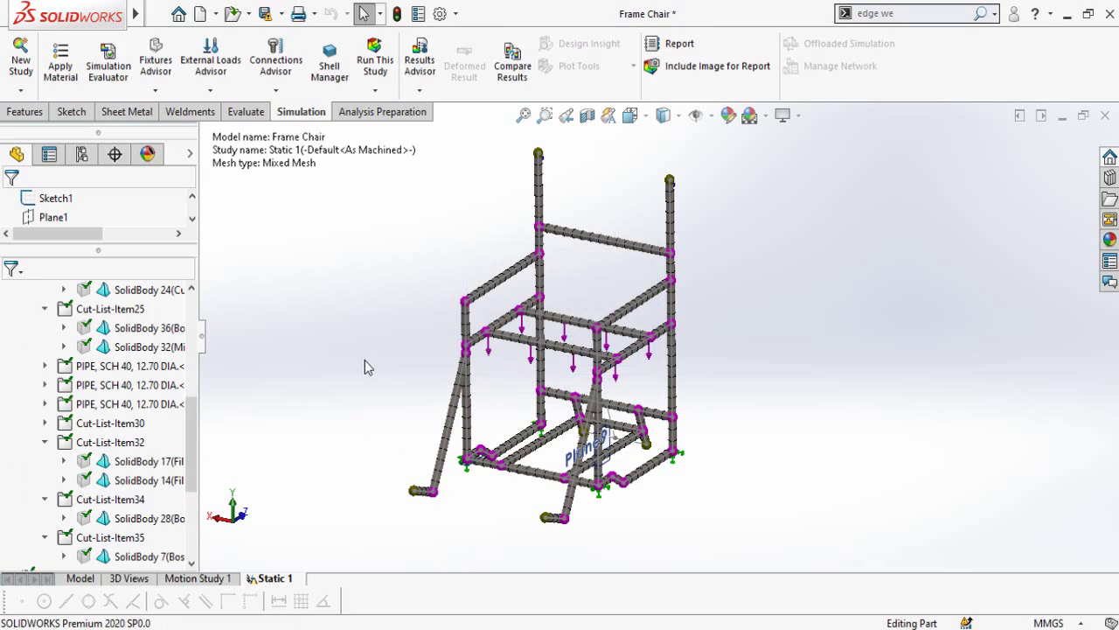
scroll(75, 480, "up", 10)
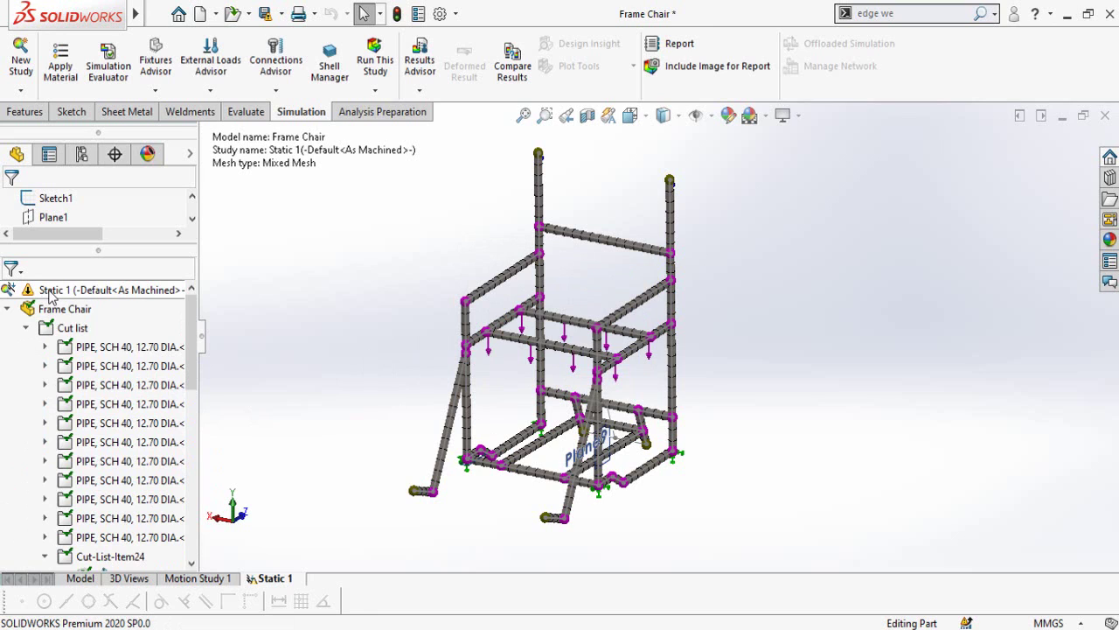
- Turn on Automatic Solver Selection in Static 1's properties, replacing the Direct sparse solver
right_click(43, 293)
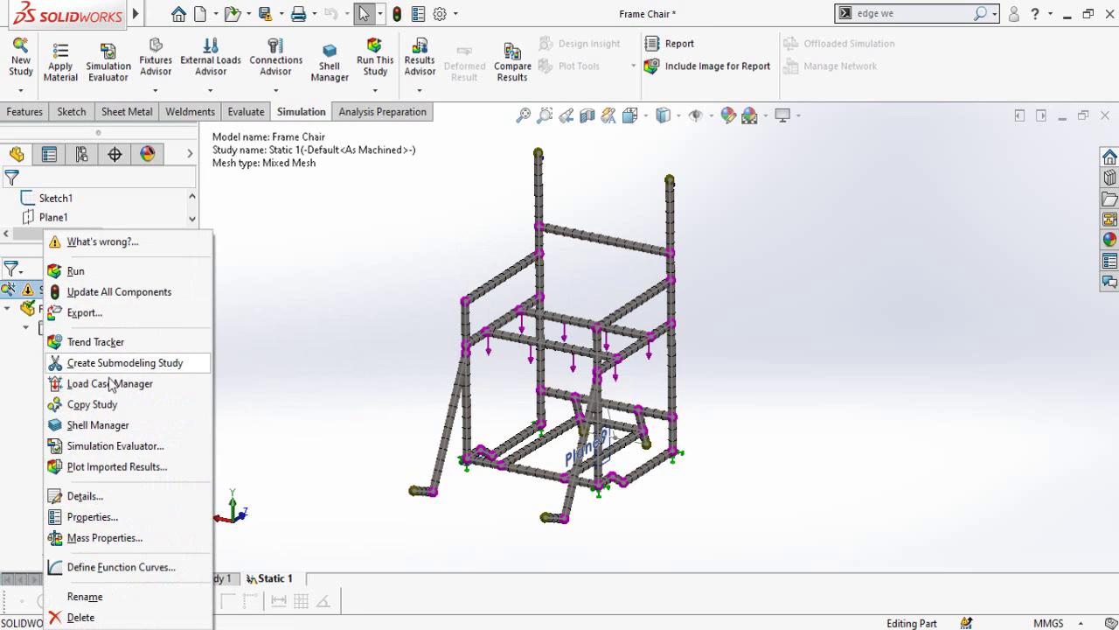
left_click(147, 517)
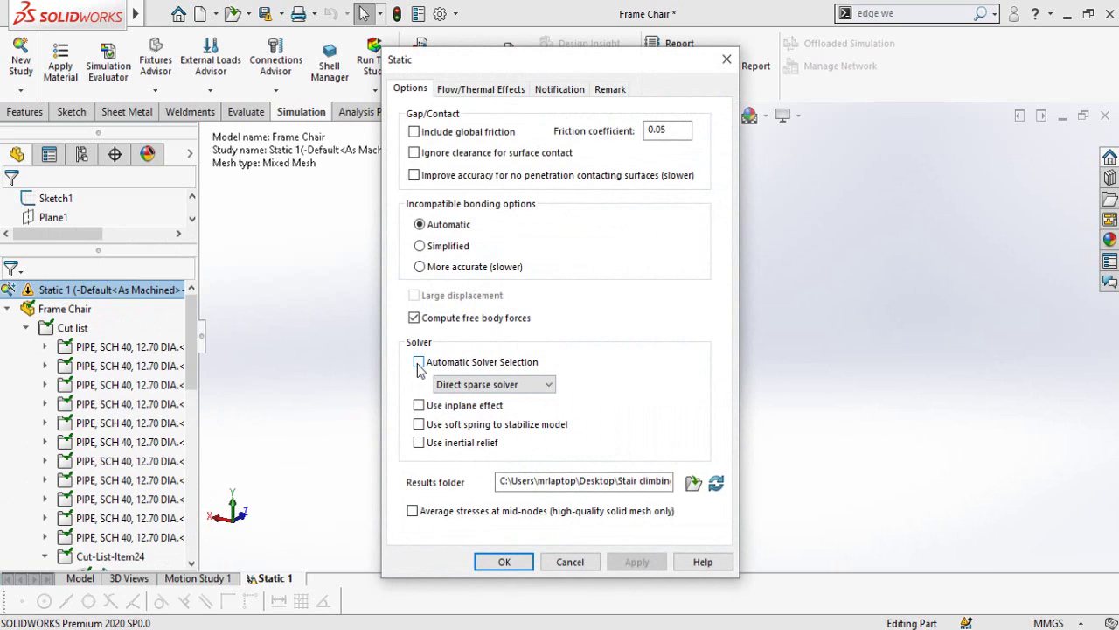
left_click(419, 363)
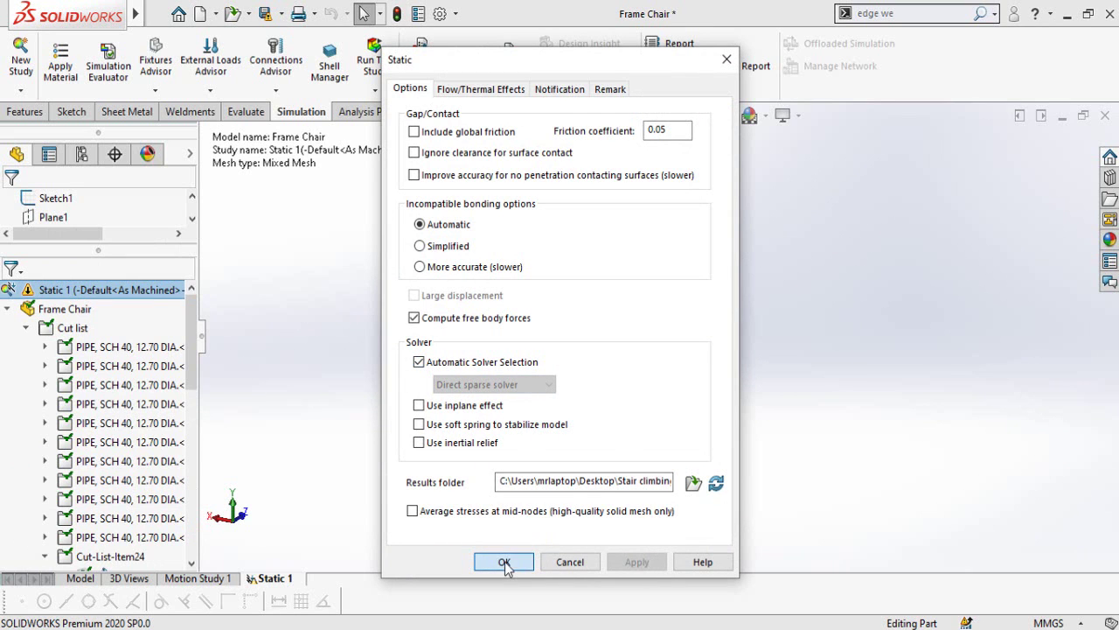
left_click(504, 562)
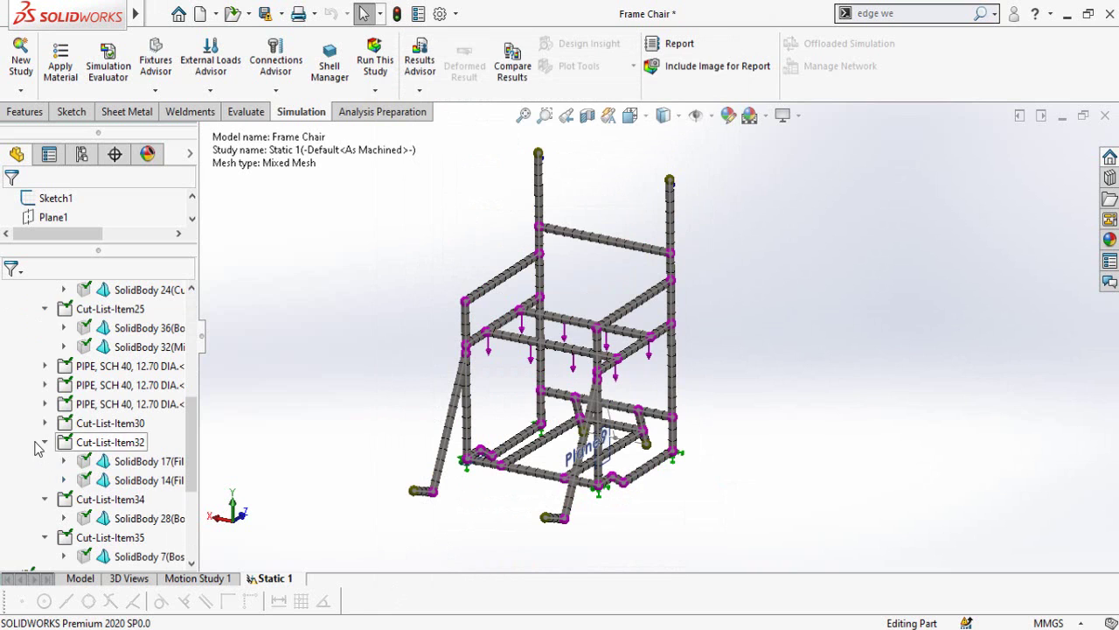
scroll(36, 448, "down", 3)
- Mesh the chair frame at the current density and solve Static 1
right_click(50, 519)
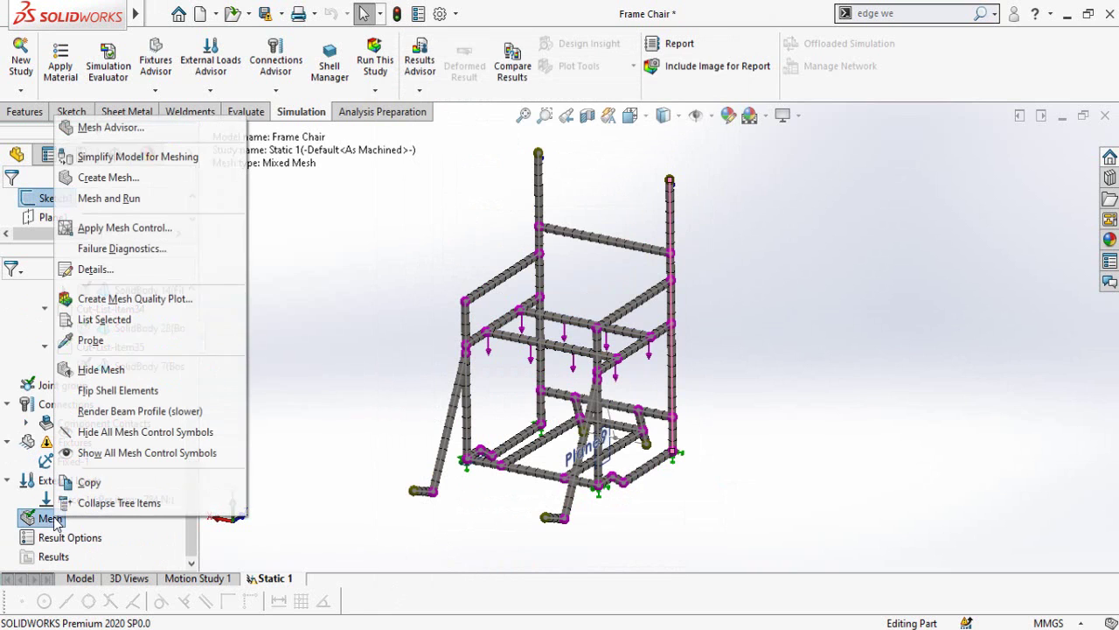
left_click(107, 178)
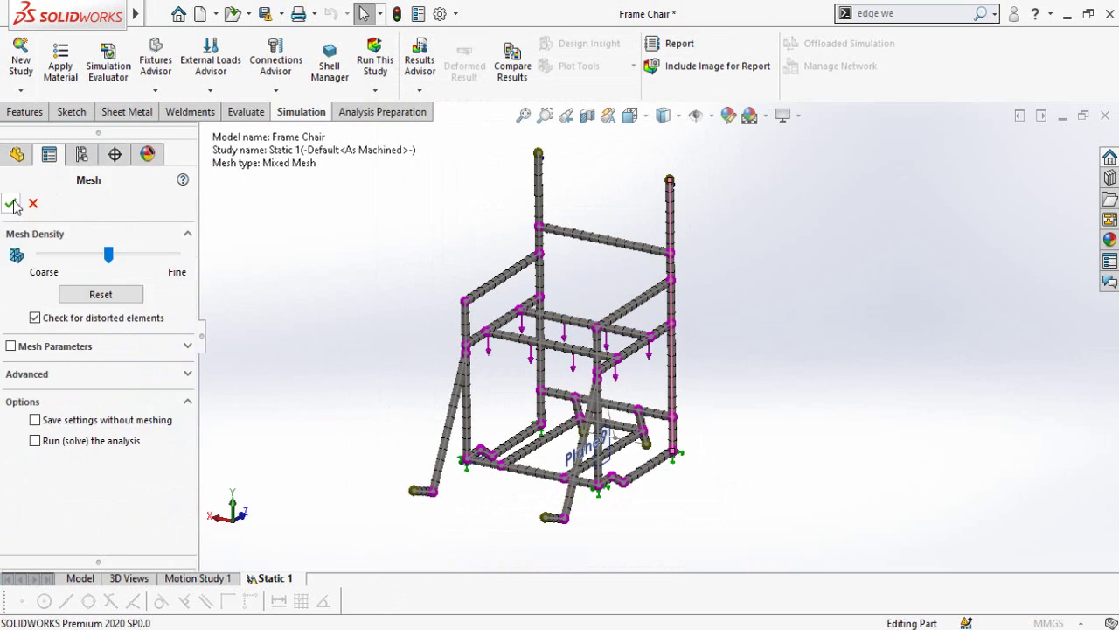
left_click(14, 208)
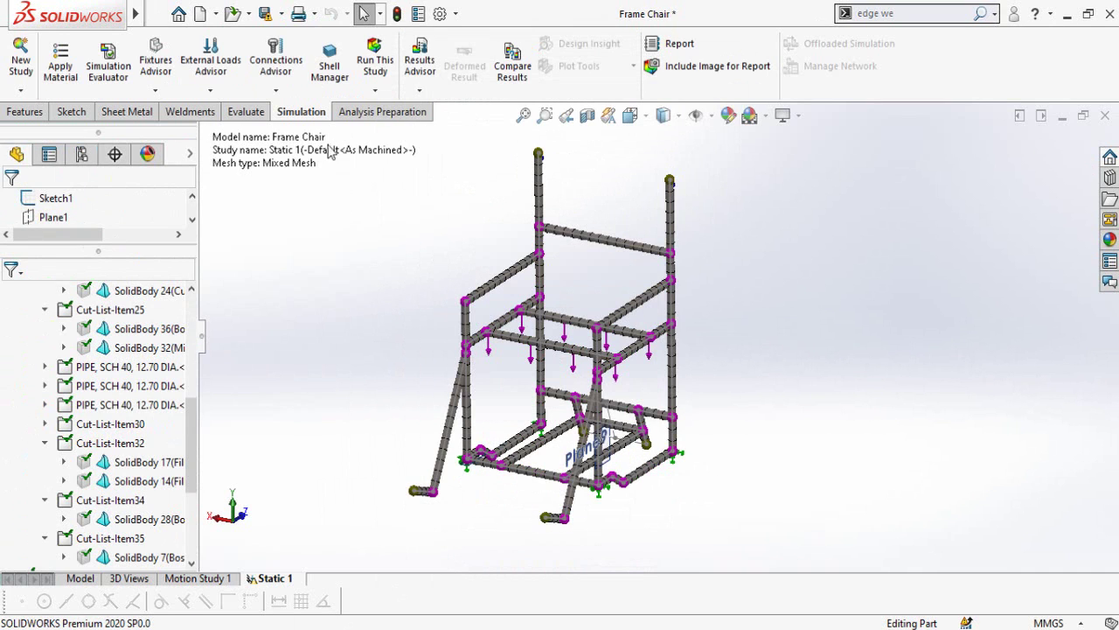
left_click(375, 65)
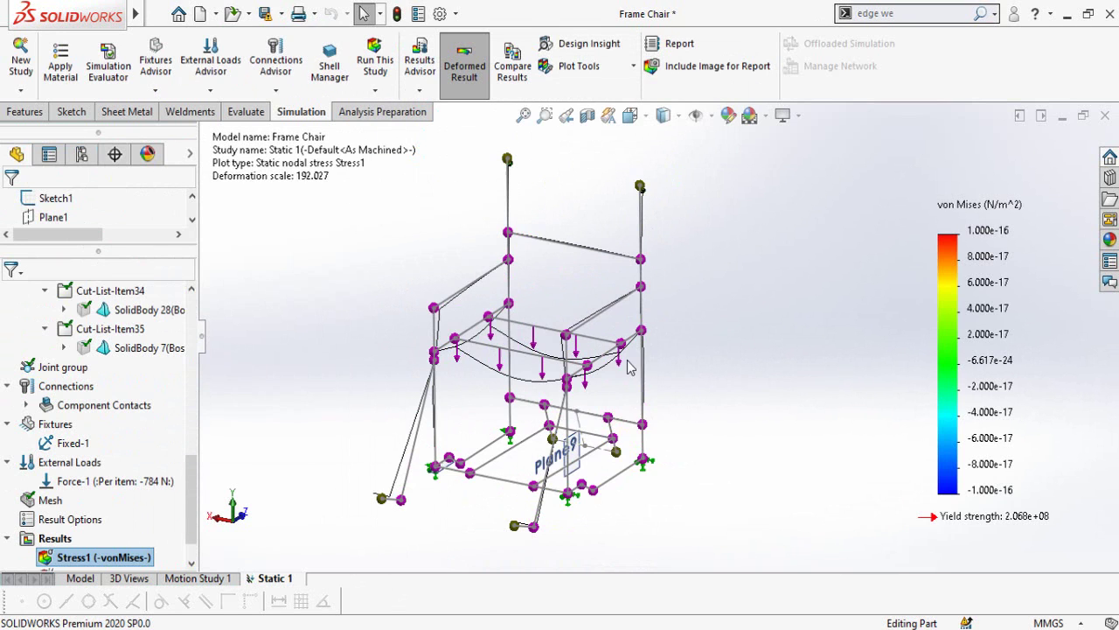
- Show the Displacement1 plot, peaking at 0.4368 mm sag mid-seat
scroll(88, 490, "down", 1)
double_click(90, 539)
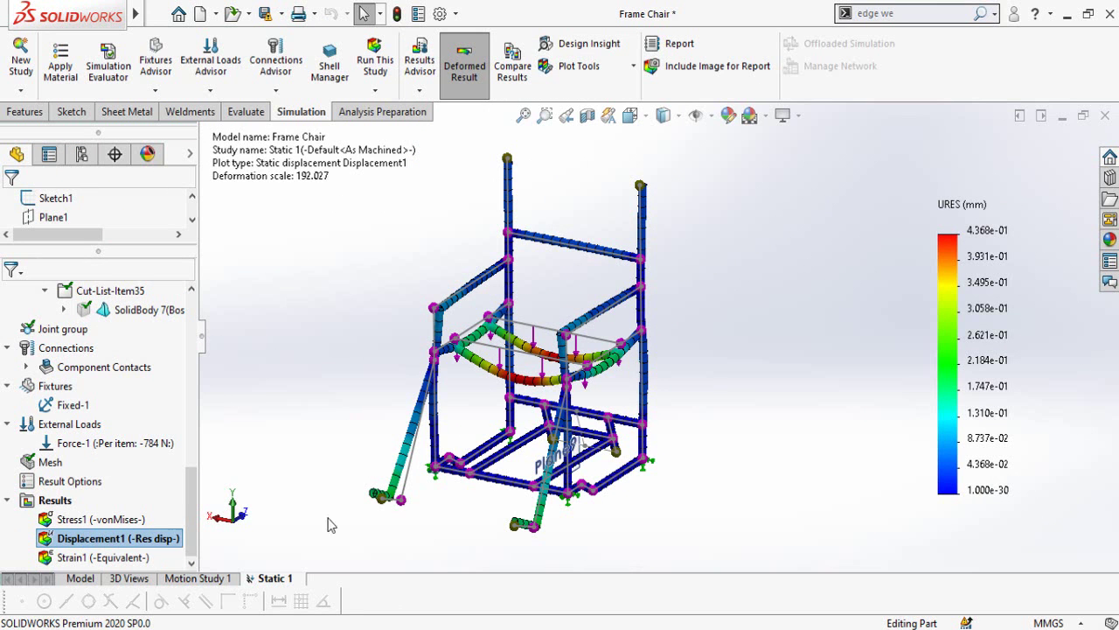
scroll(559, 420, "down", 3)
scroll(553, 426, "up", 3)
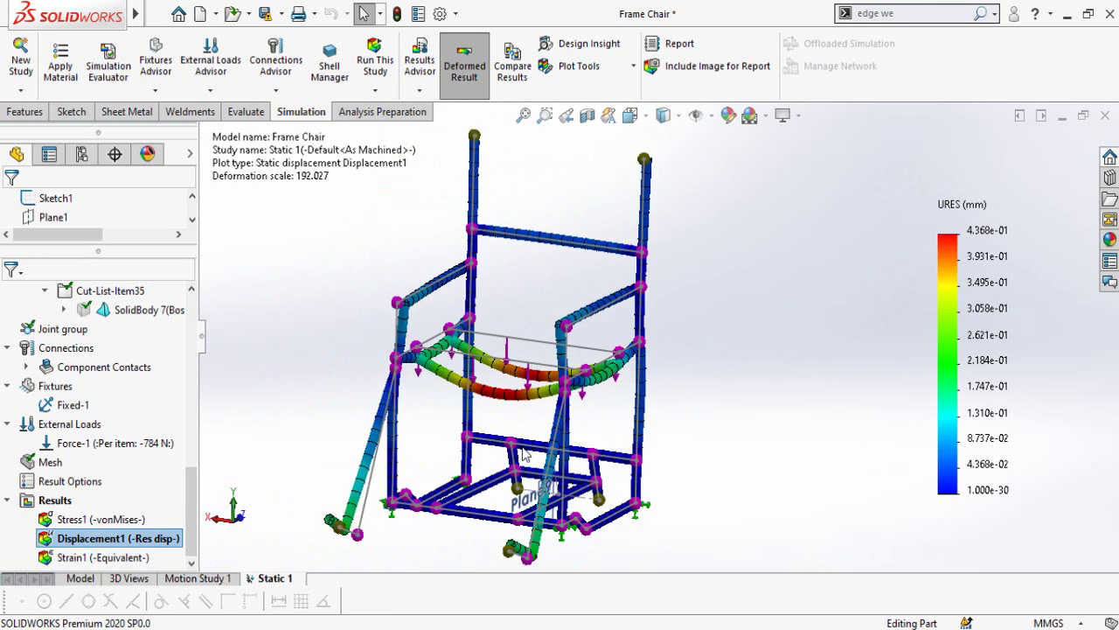
scroll(524, 350, "down", 2)
left_click(54, 541)
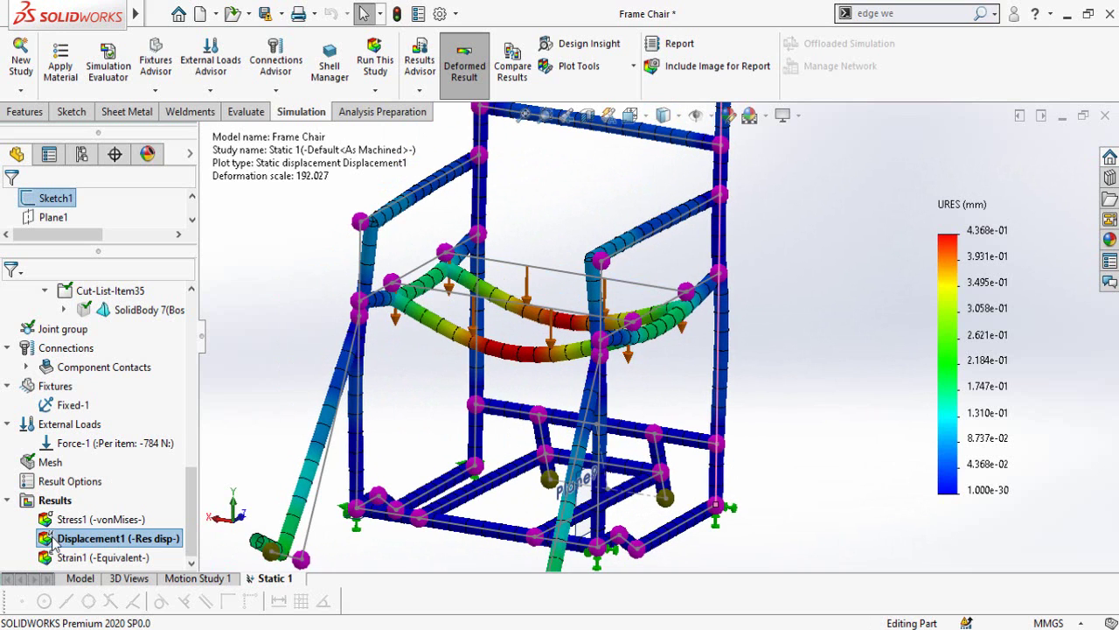
left_click(61, 539)
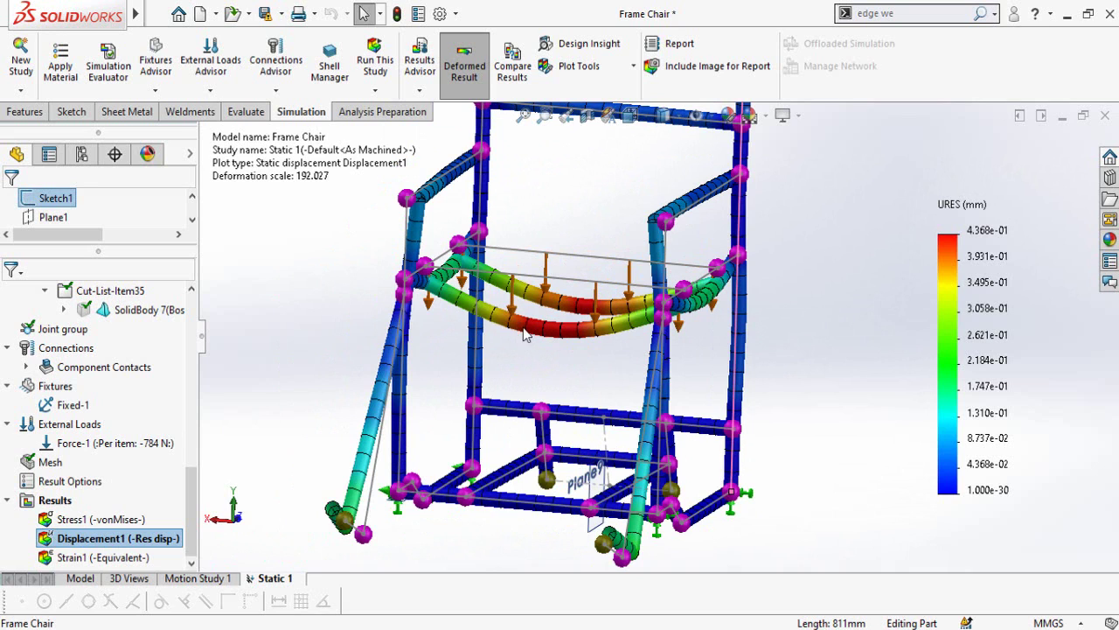
- Set Displacement1's deformed shape to True scale (deformation scale 1)
right_click(50, 540)
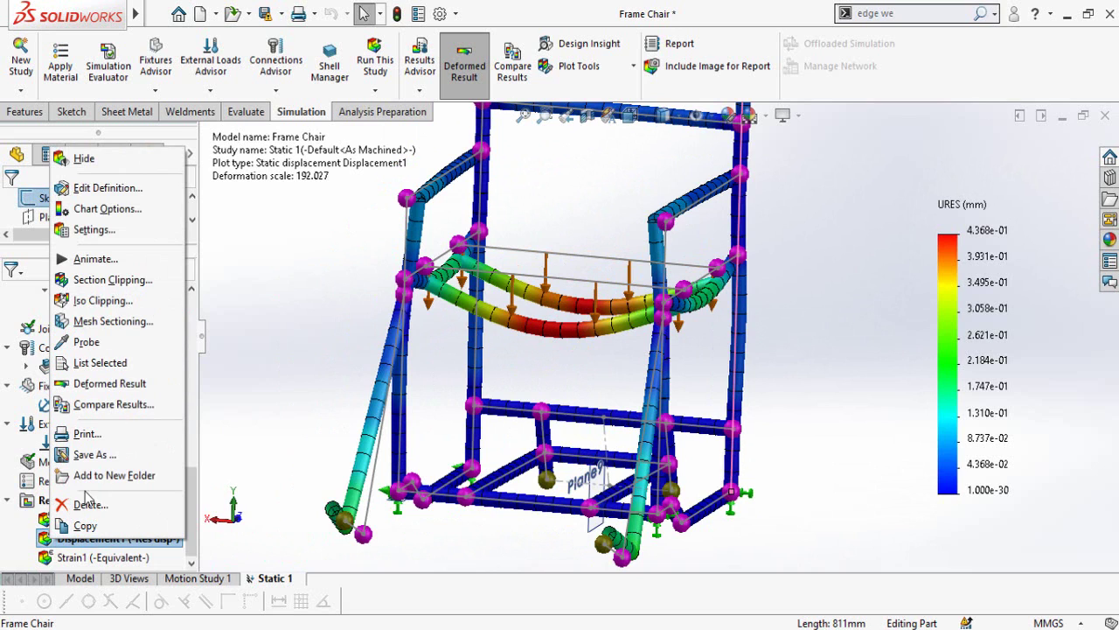
left_click(85, 188)
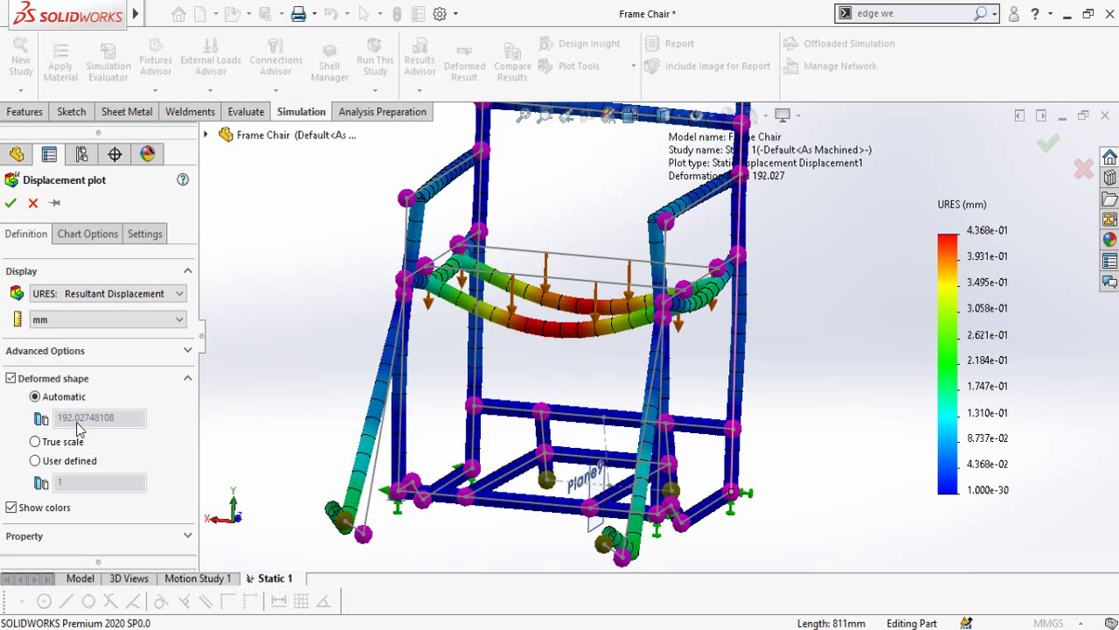
left_click(49, 447)
scroll(627, 349, "up", 4)
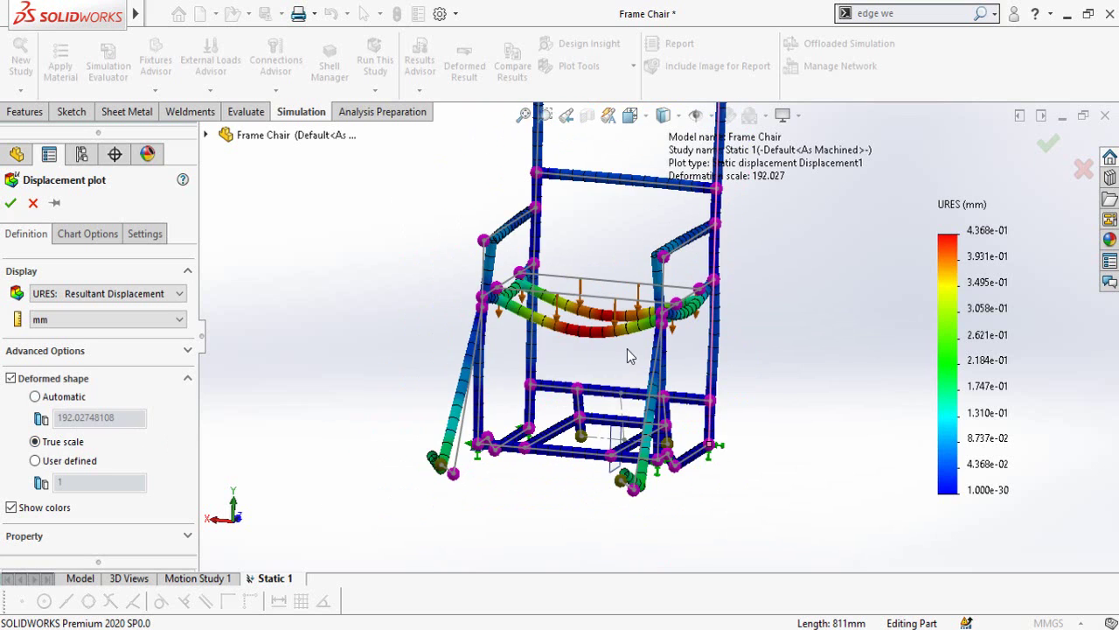
scroll(722, 317, "down", 3)
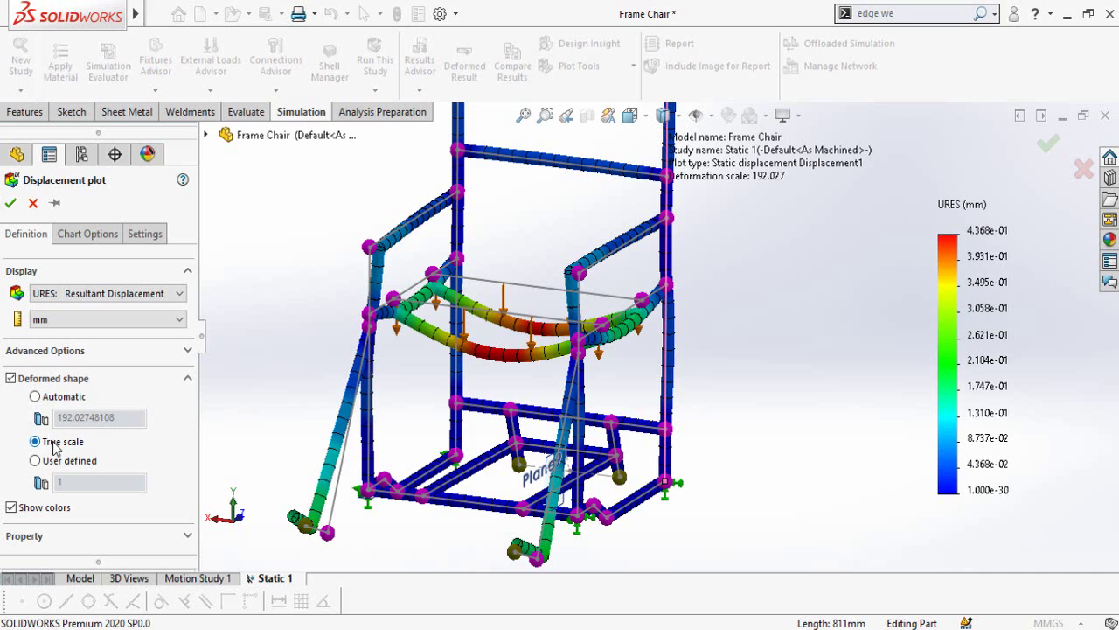
left_click(11, 202)
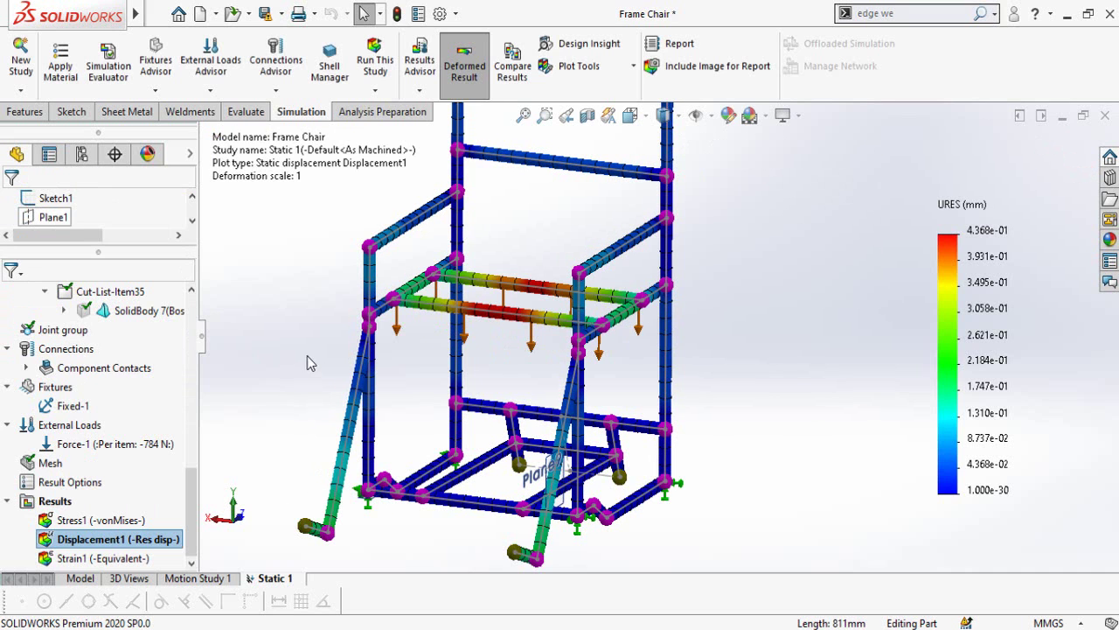
scroll(559, 332, "down", 2)
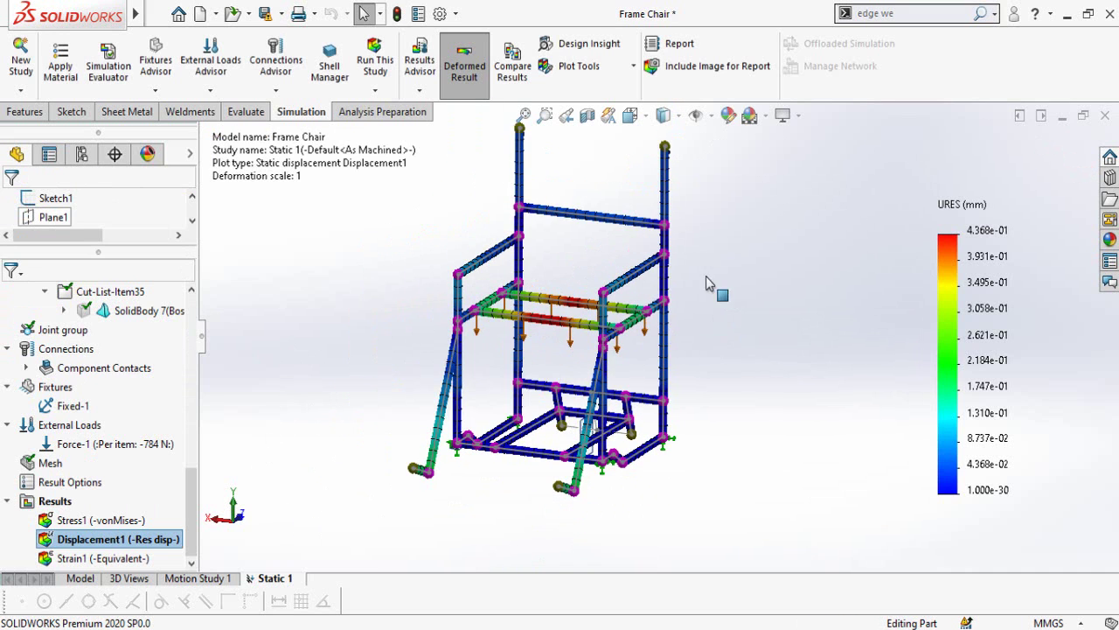
scroll(479, 374, "up", 3)
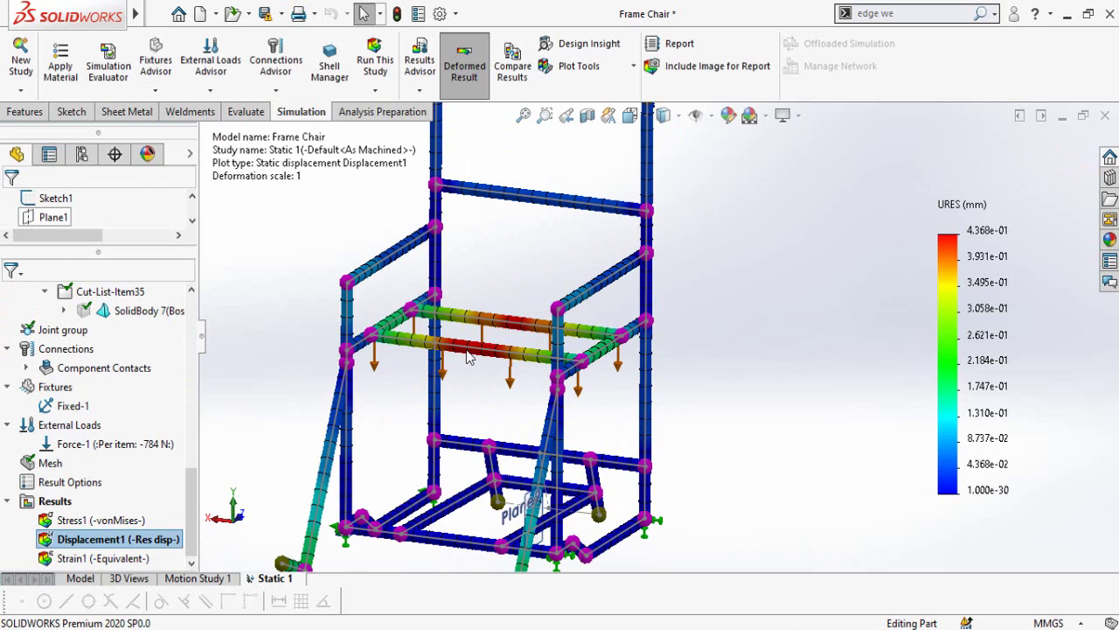
right_click(50, 545)
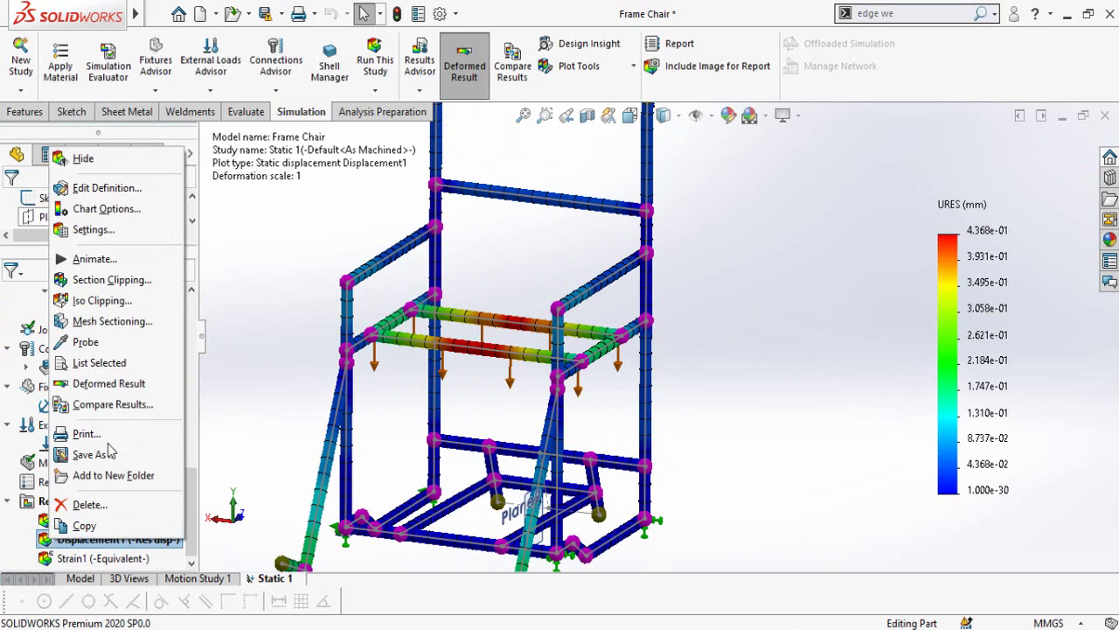
left_click(95, 259)
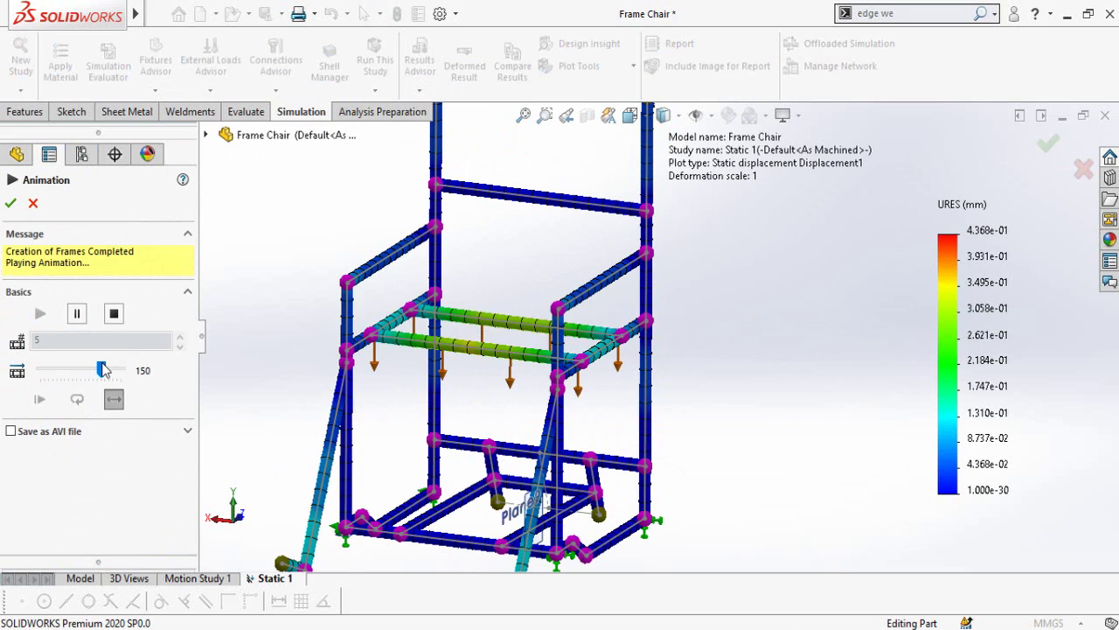
left_click_drag(103, 374, 53, 372)
scroll(525, 350, "down", 5)
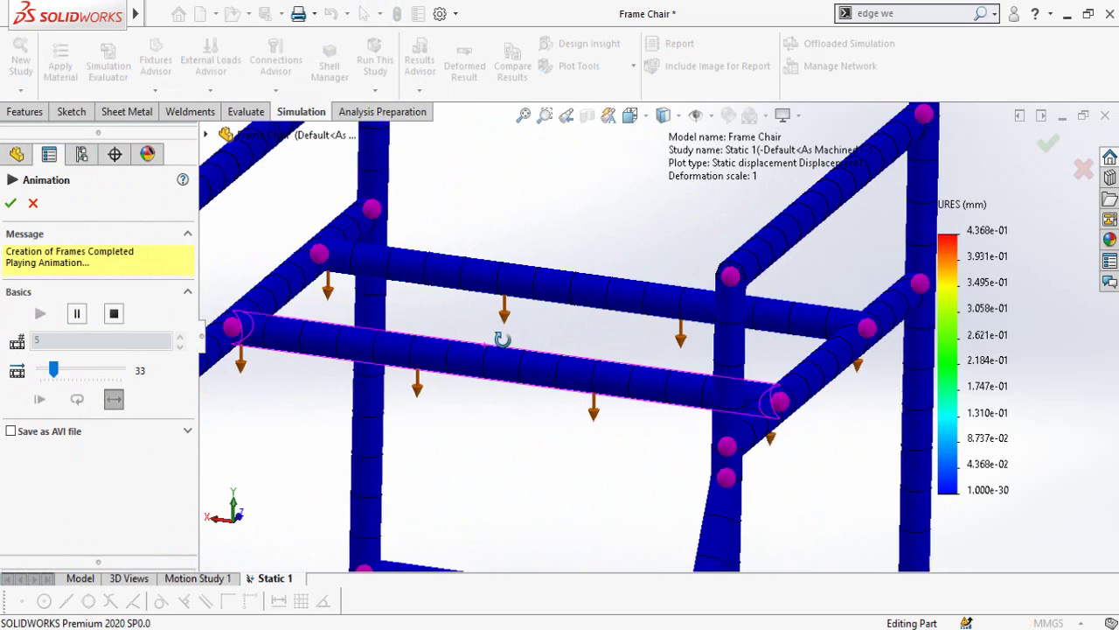
scroll(499, 332, "up", 2)
scroll(548, 437, "up", 2)
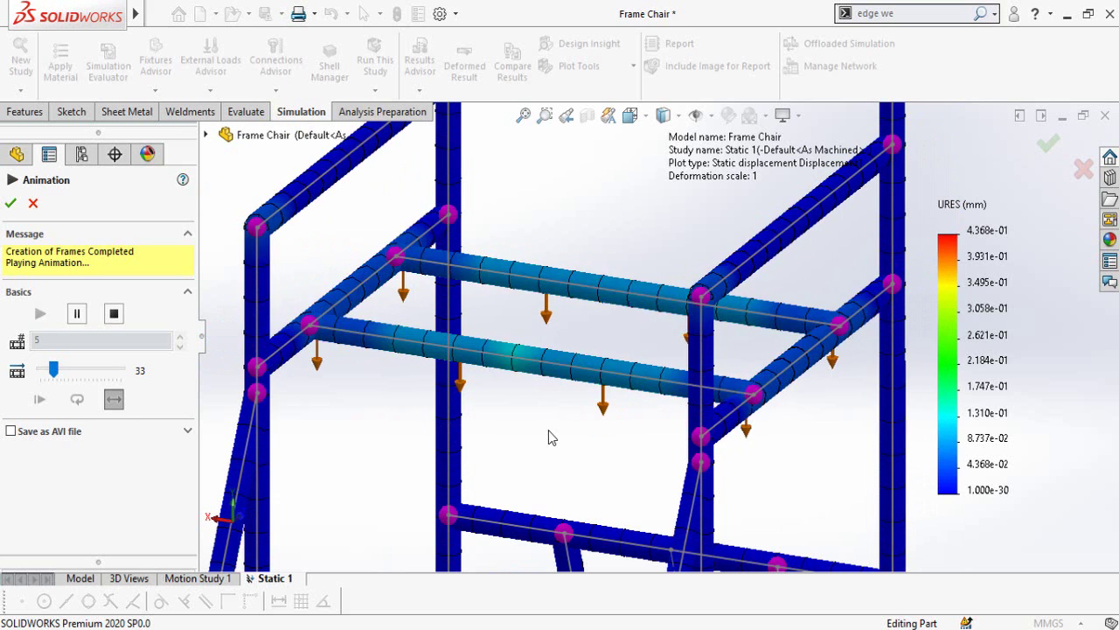
key("Escape")
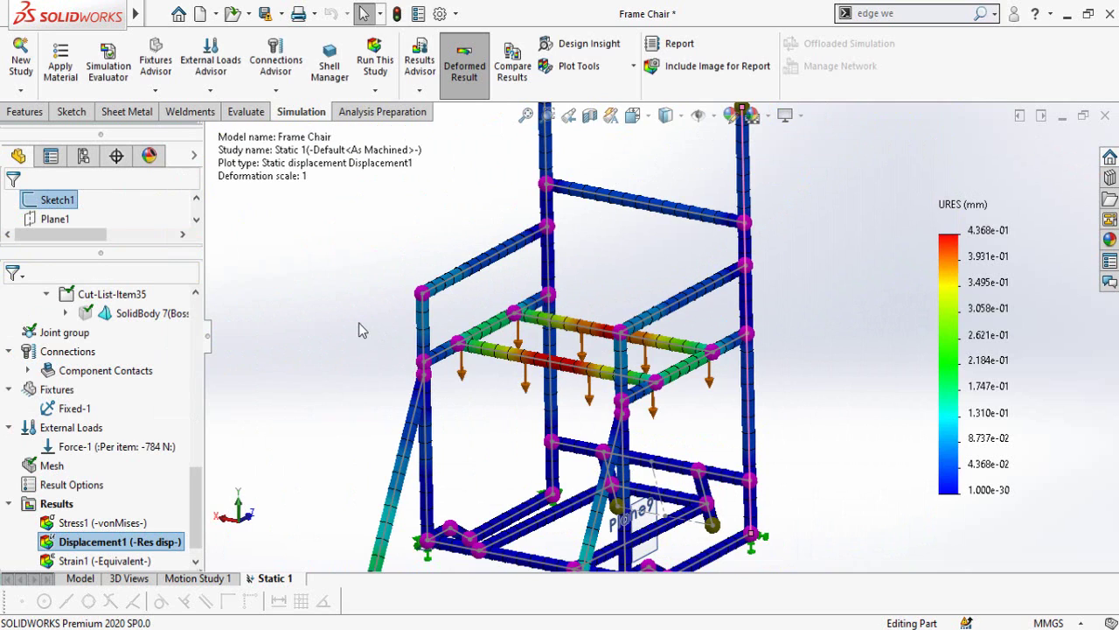
- Define a Factor of Safety plot for all bodies with automatic criterion, showing minimum FOS 5.2
middle_click_drag(362, 328, 393, 330)
middle_click_drag(757, 306, 626, 297)
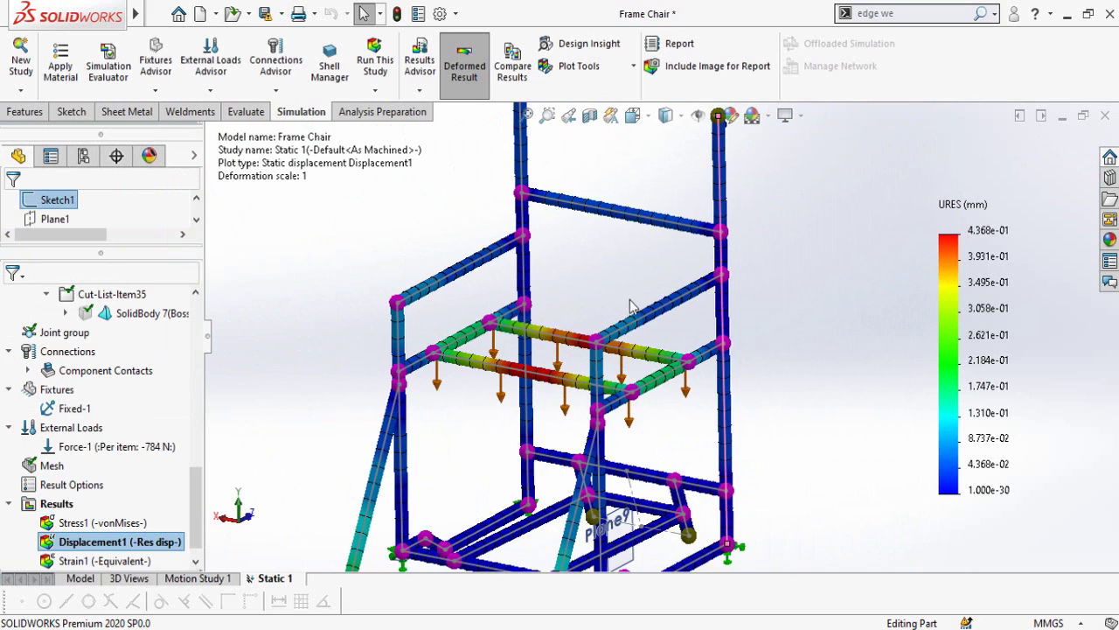
scroll(627, 298, "down", 3)
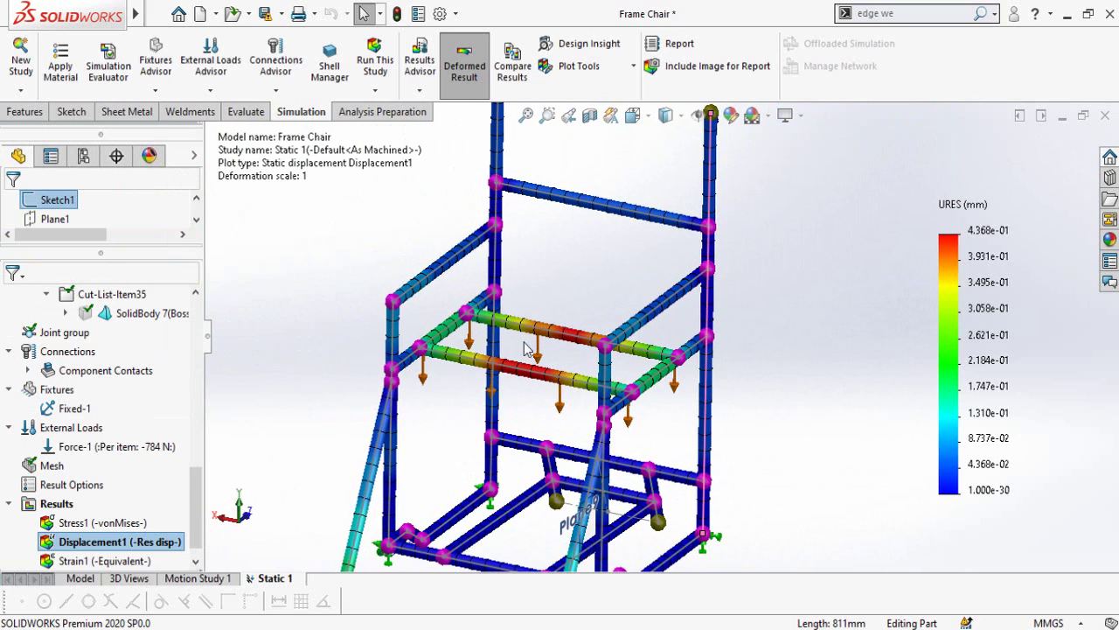
mouse_move(351, 347)
middle_mouse_down()
mouse_move(352, 385)
mouse_move(411, 390)
middle_mouse_up()
left_click(337, 384)
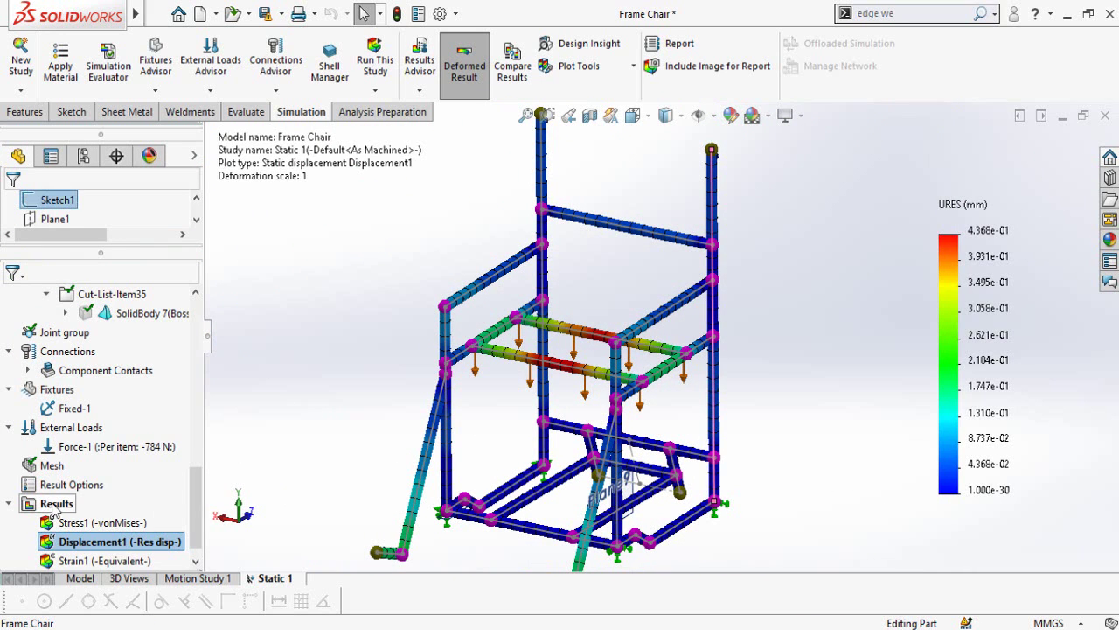
right_click(54, 508)
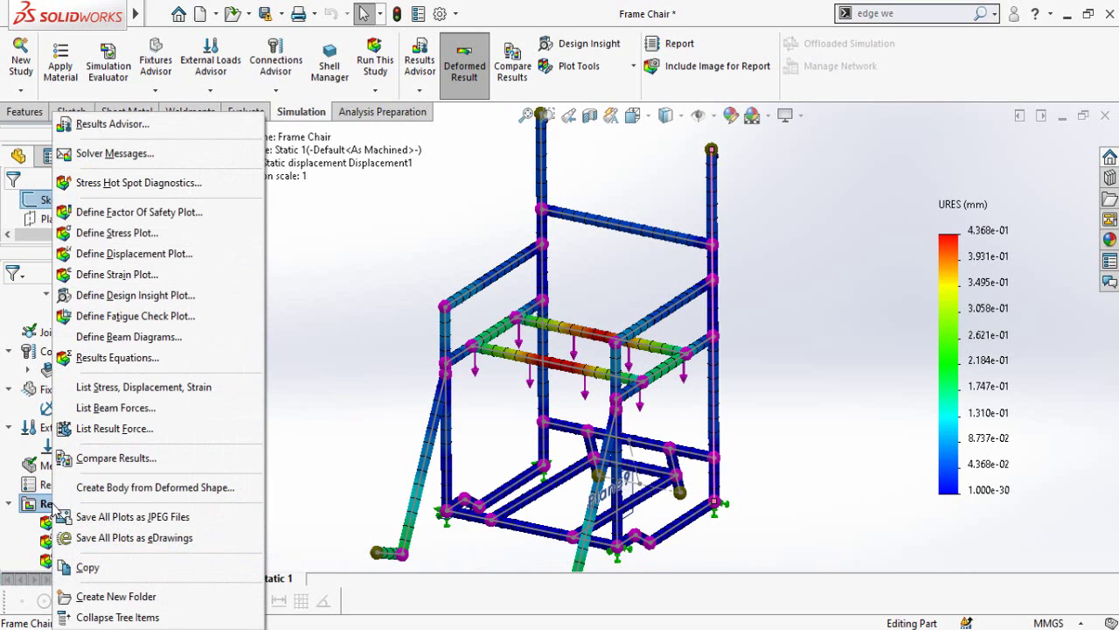
left_click(33, 507)
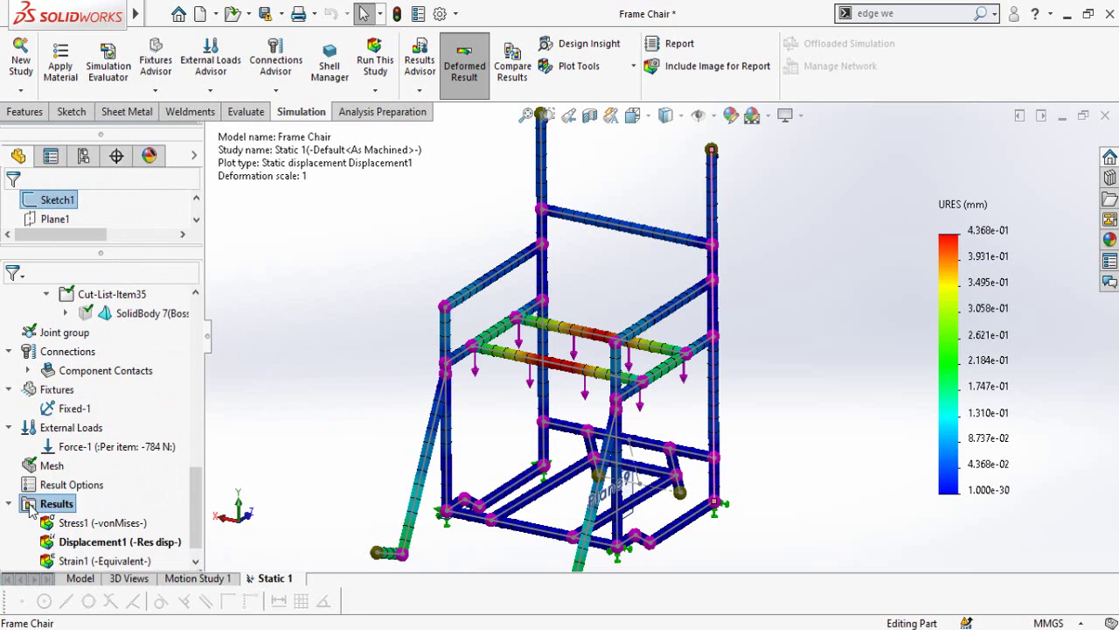
right_click(26, 505)
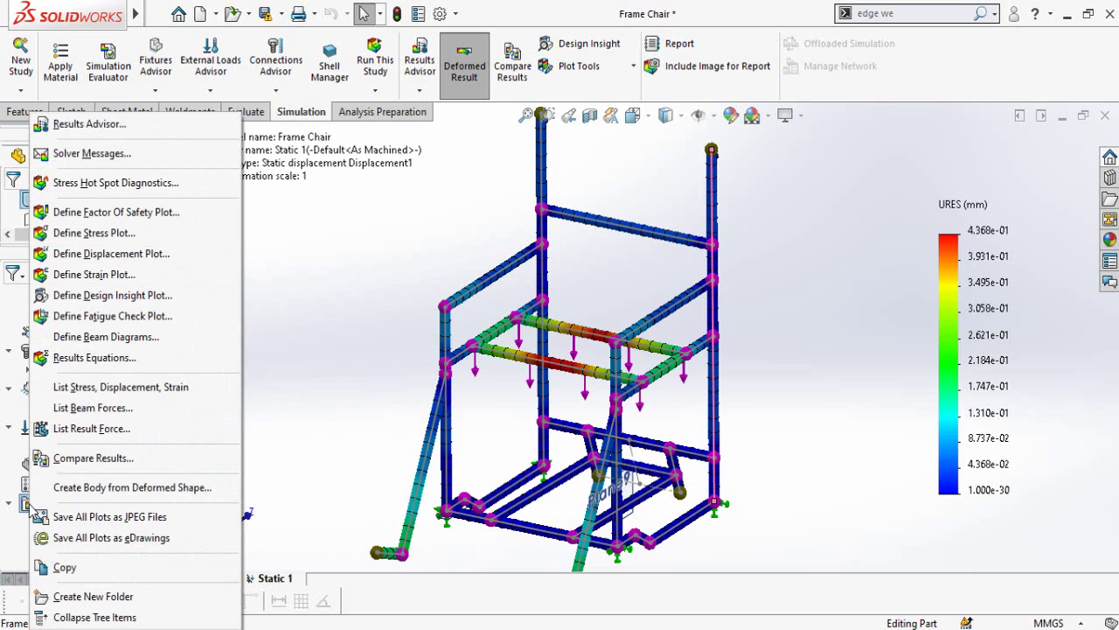
left_click(97, 214)
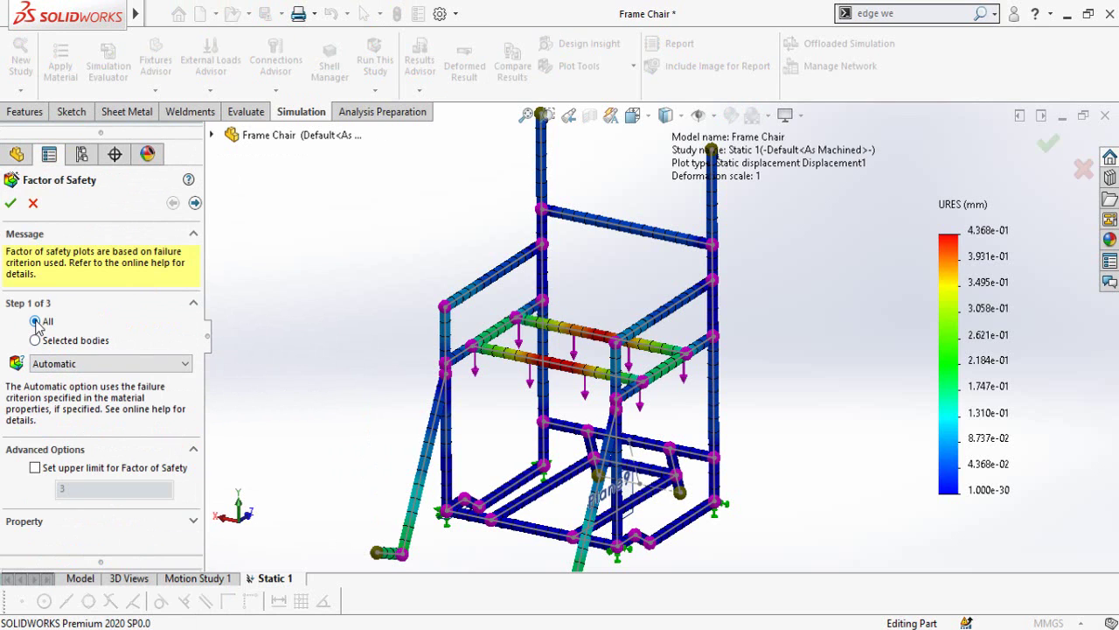
left_click(195, 204)
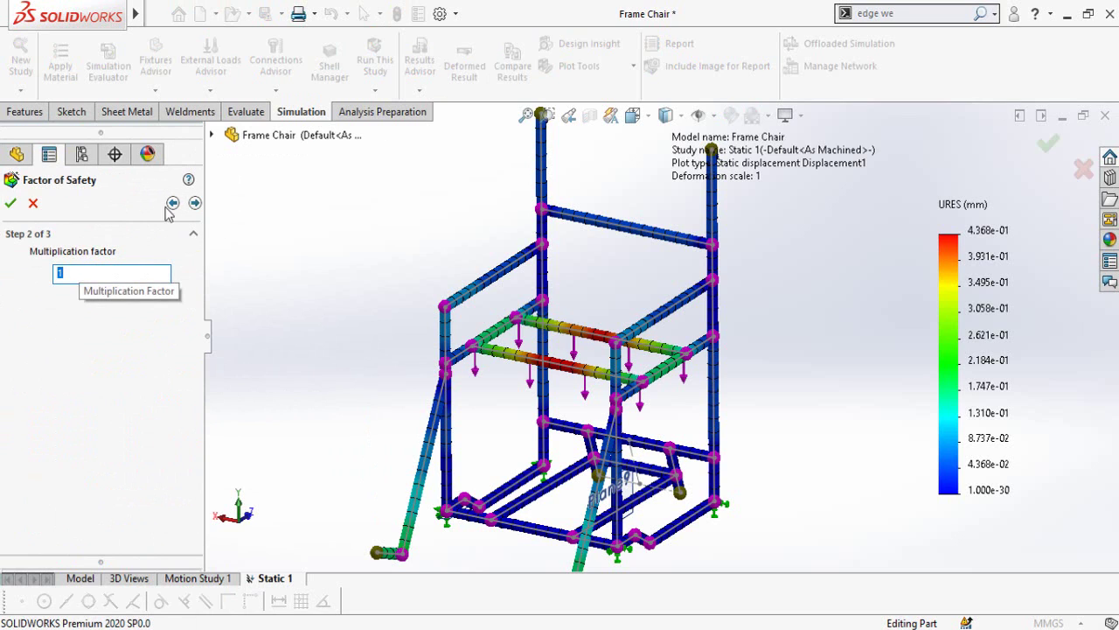
left_click(194, 206)
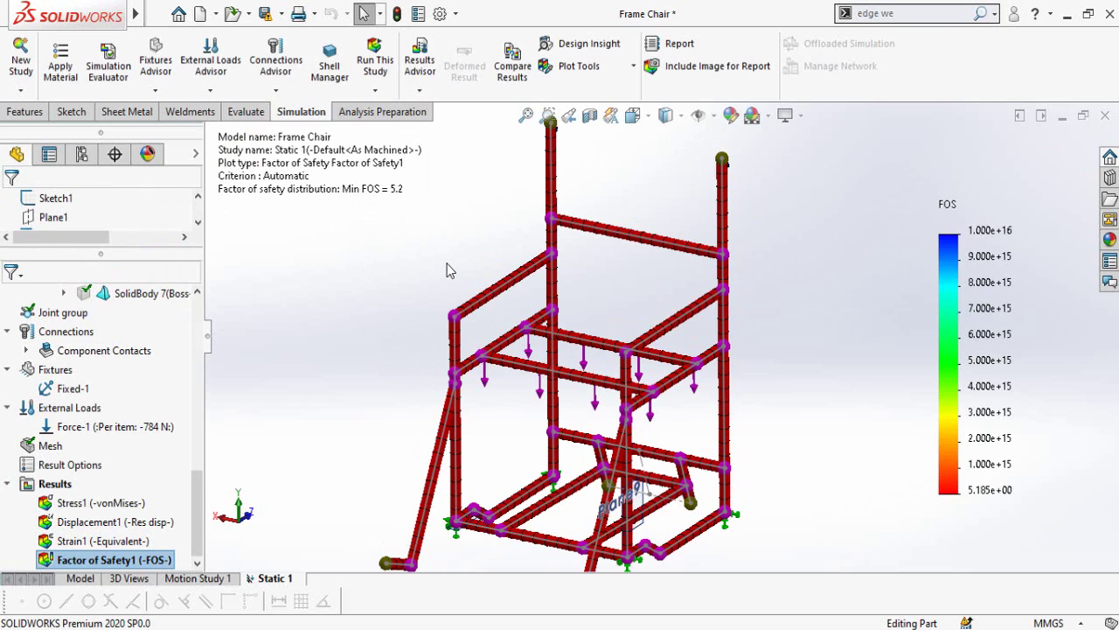
middle_click_drag(447, 271, 607, 315)
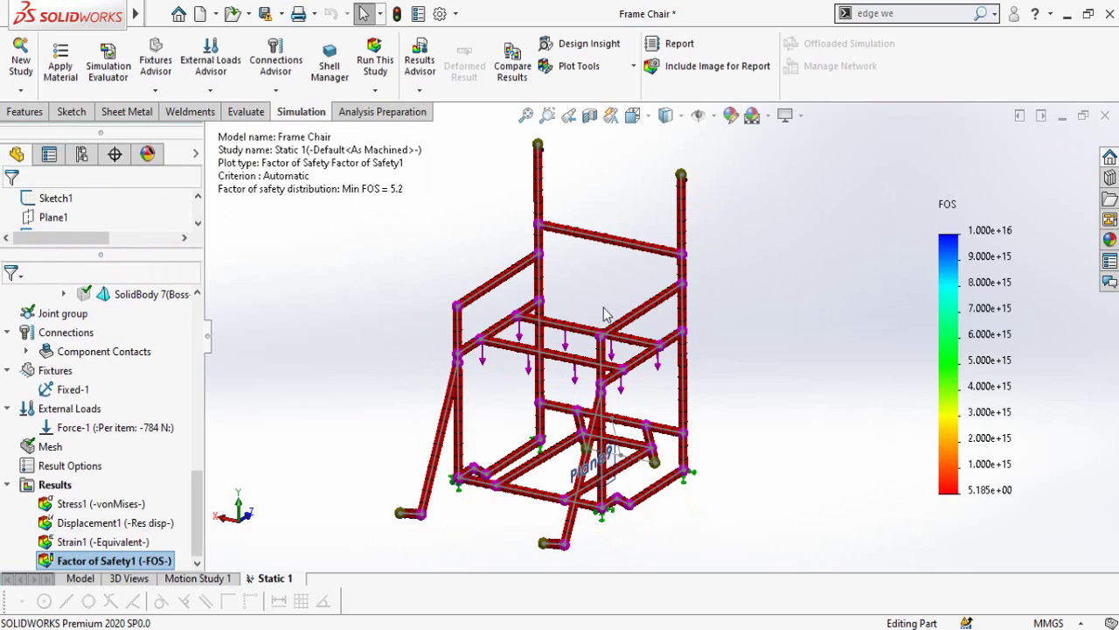
- Change Force-1 from 784 N to 784*4 (3136 N per bar) and re-solve Static 1
left_click(160, 437)
right_click(131, 428)
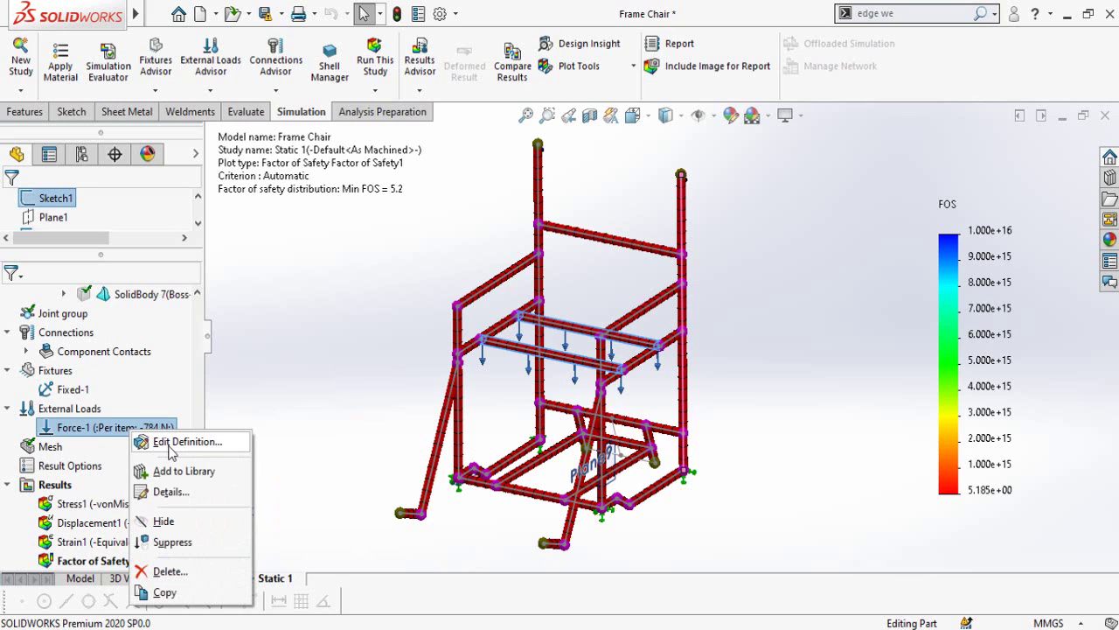
left_click(171, 444)
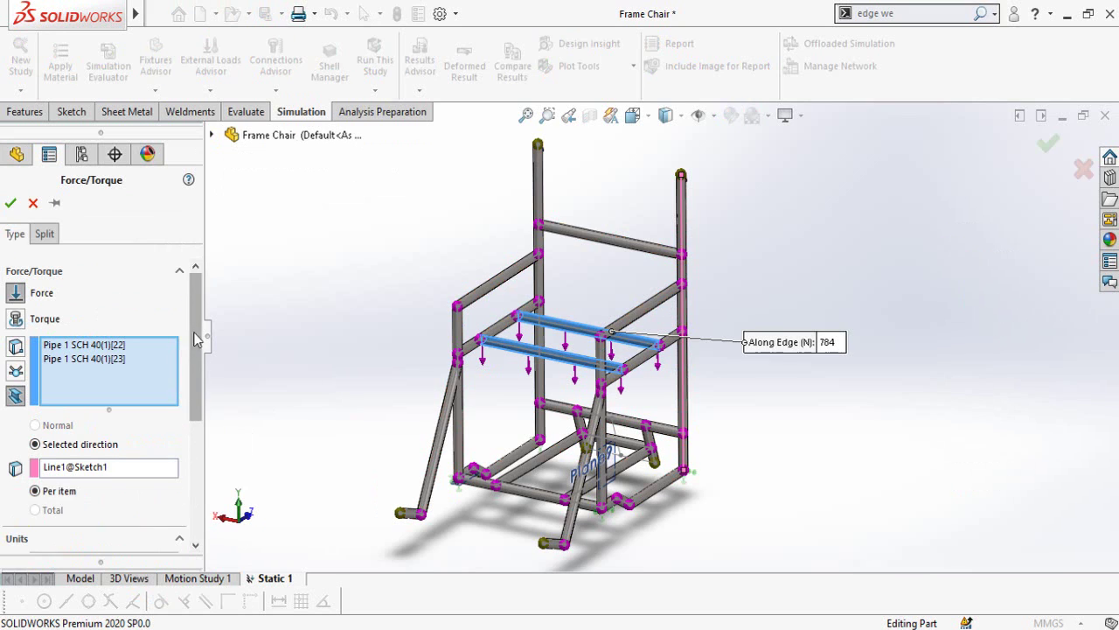
left_click_drag(198, 340, 165, 446)
double_click(83, 420)
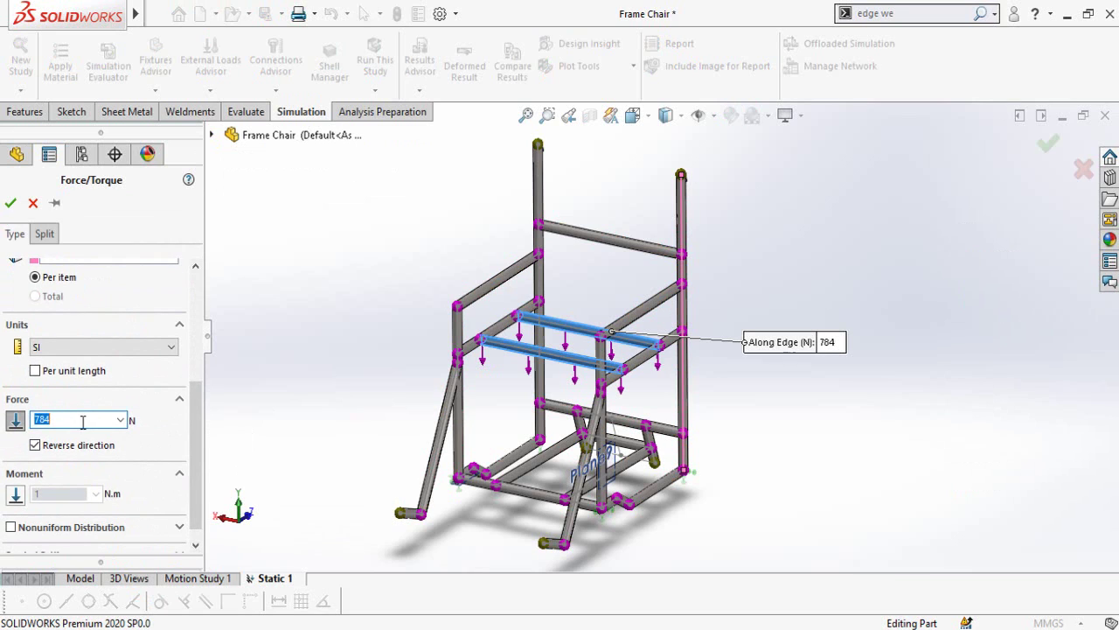
left_click(66, 421)
key("Return")
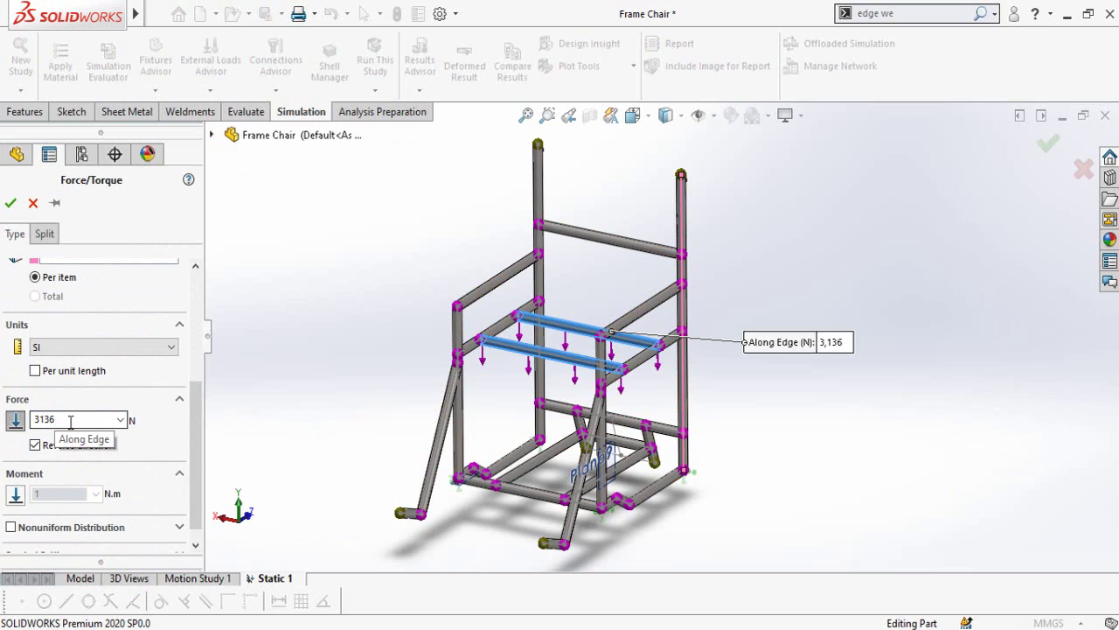
left_click(11, 203)
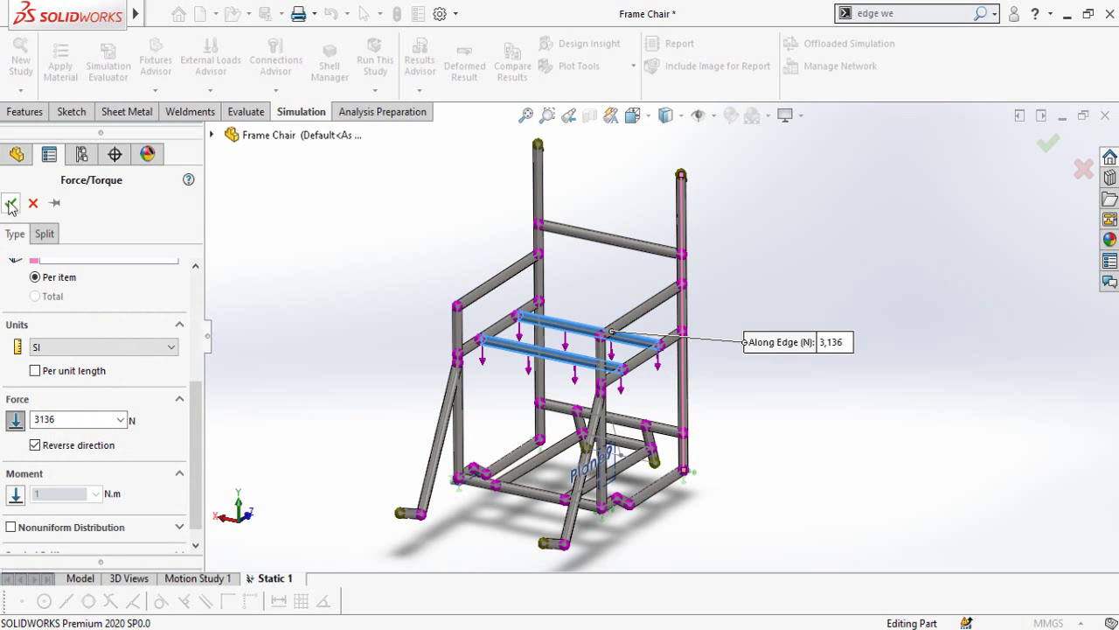
left_click(377, 77)
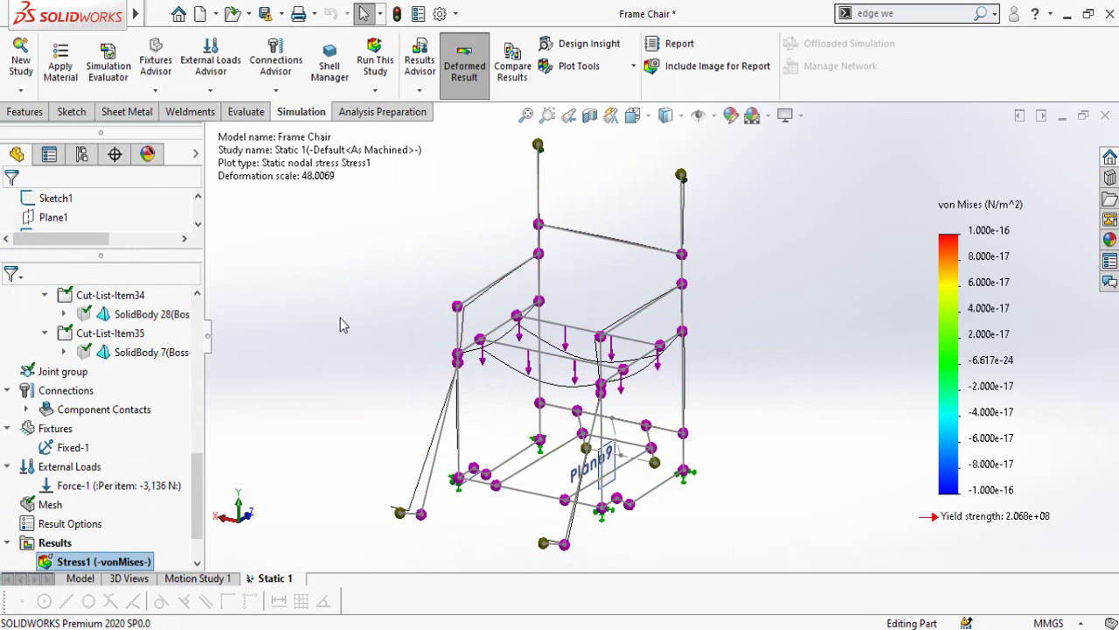
- Show Displacement1 under the 3136 N load and play its animation
scroll(197, 509, "down", 1)
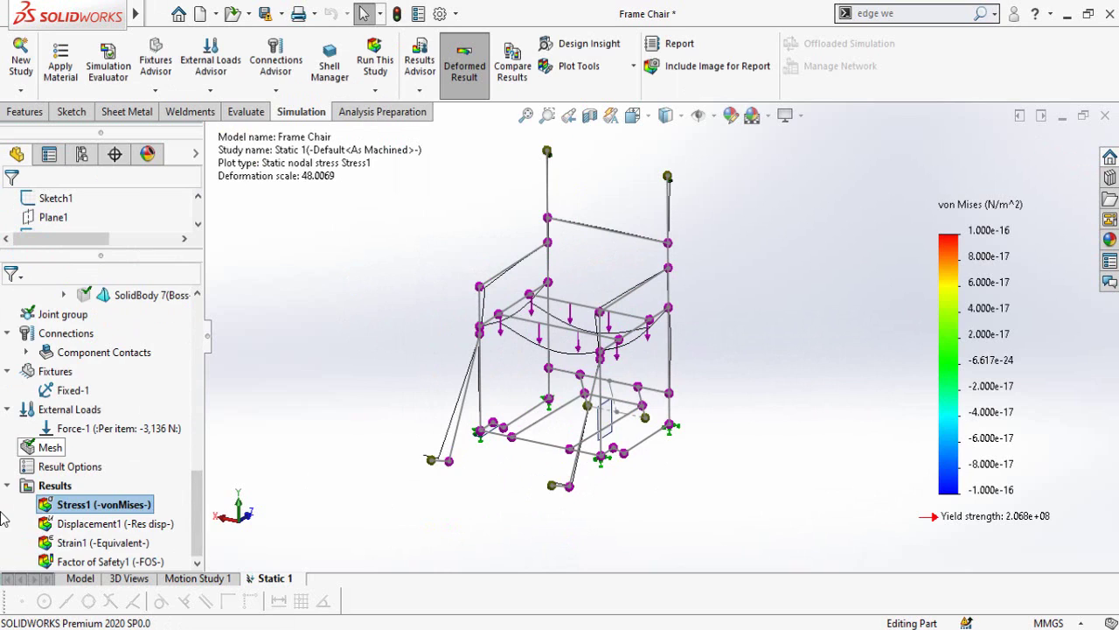
double_click(58, 562)
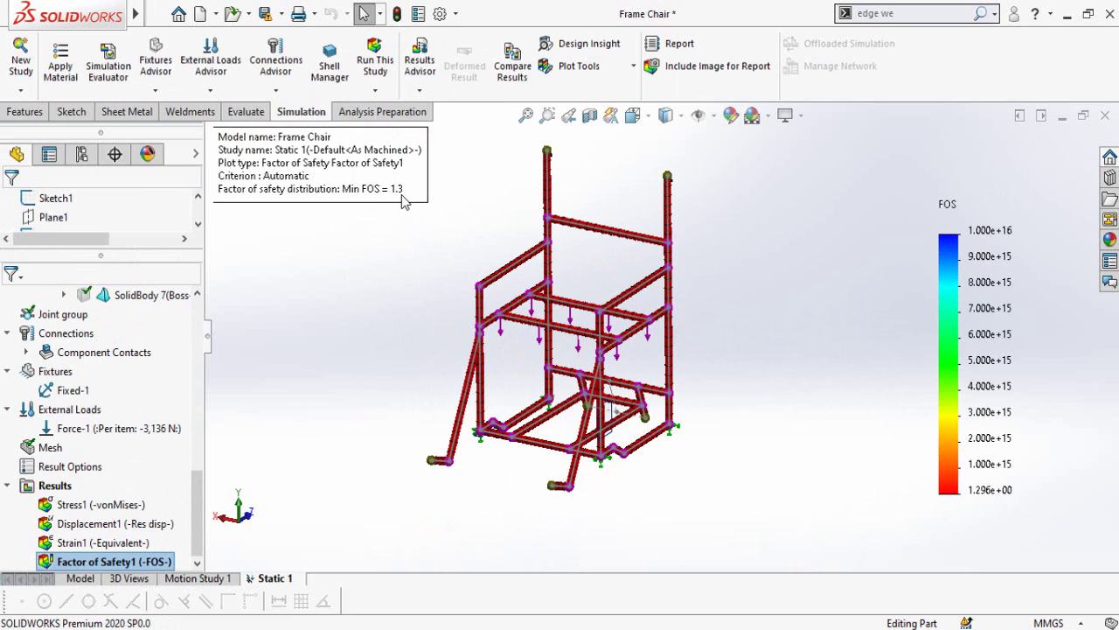
double_click(119, 523)
scroll(612, 302, "down", 5)
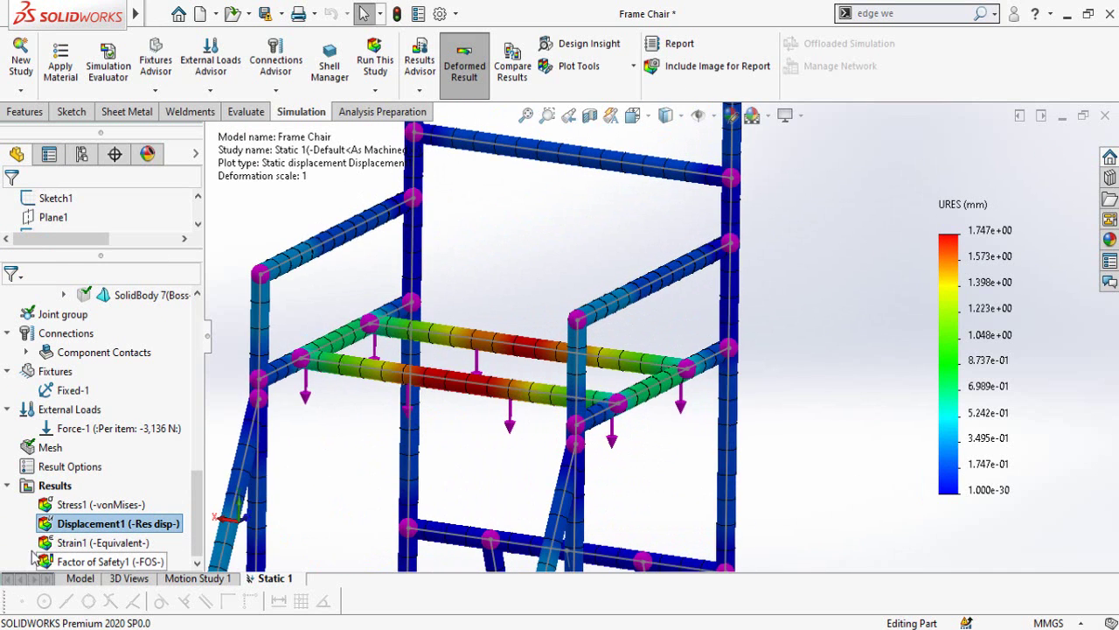
right_click(87, 522)
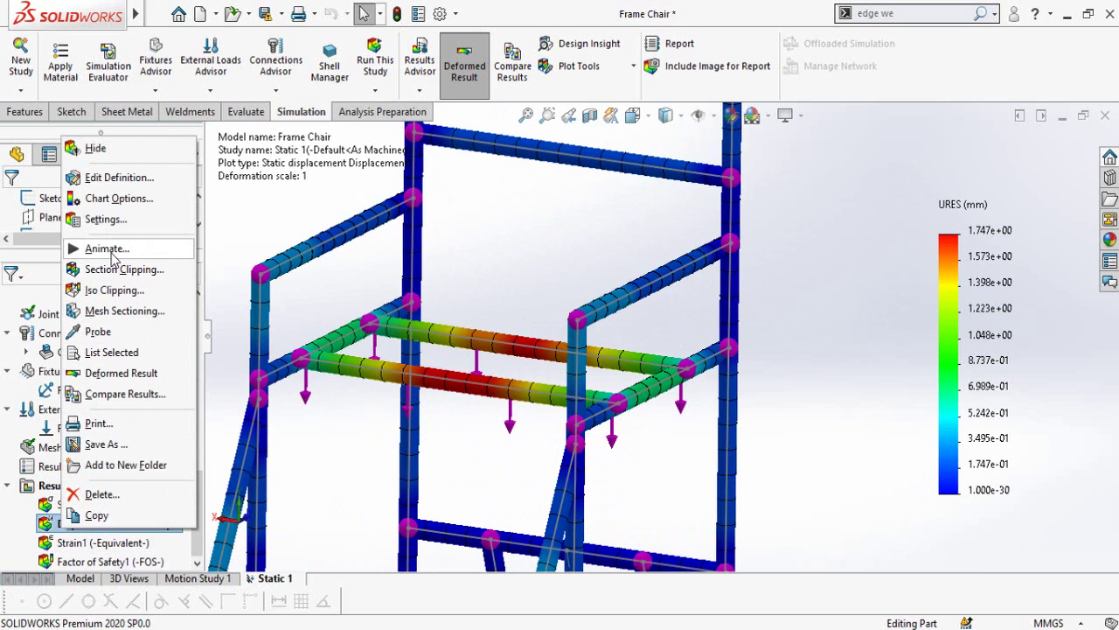
left_click(97, 248)
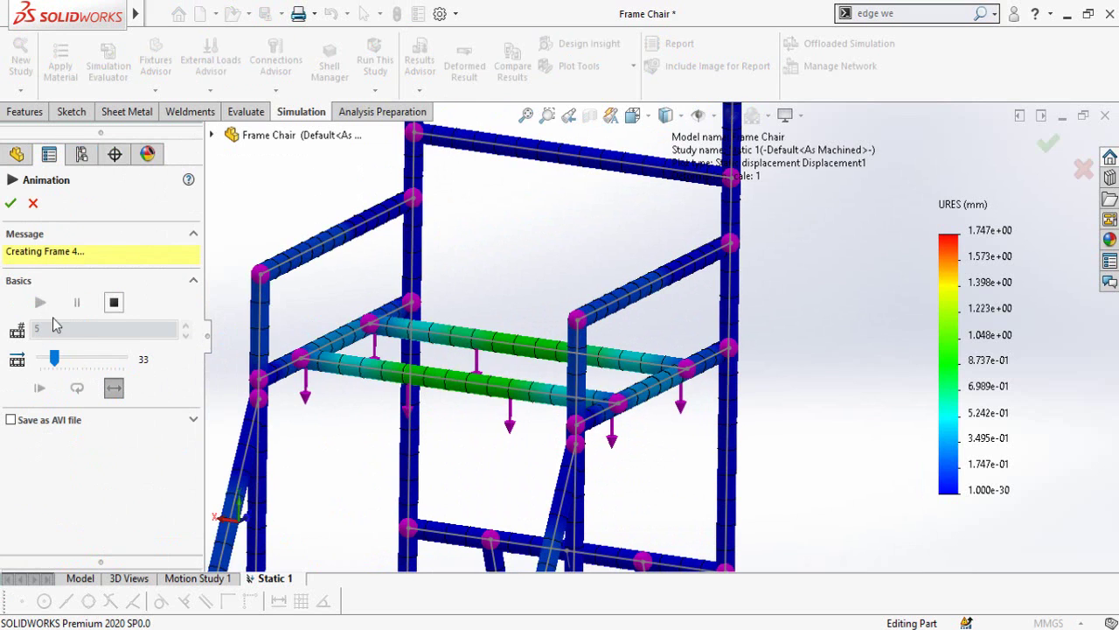
scroll(429, 402, "down", 6)
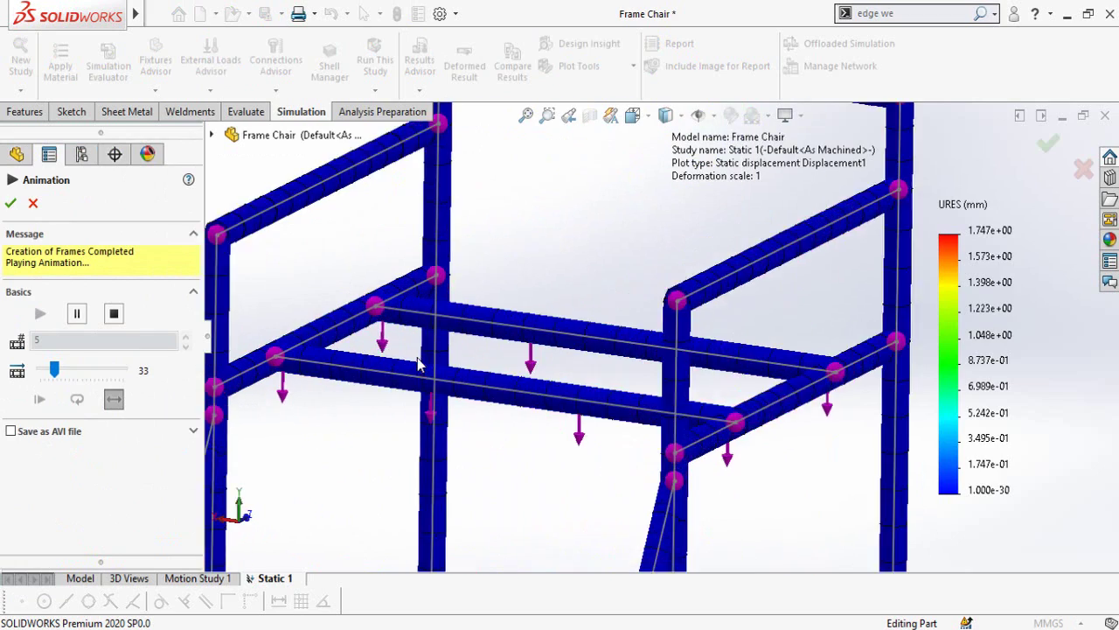
scroll(387, 393, "up", 6)
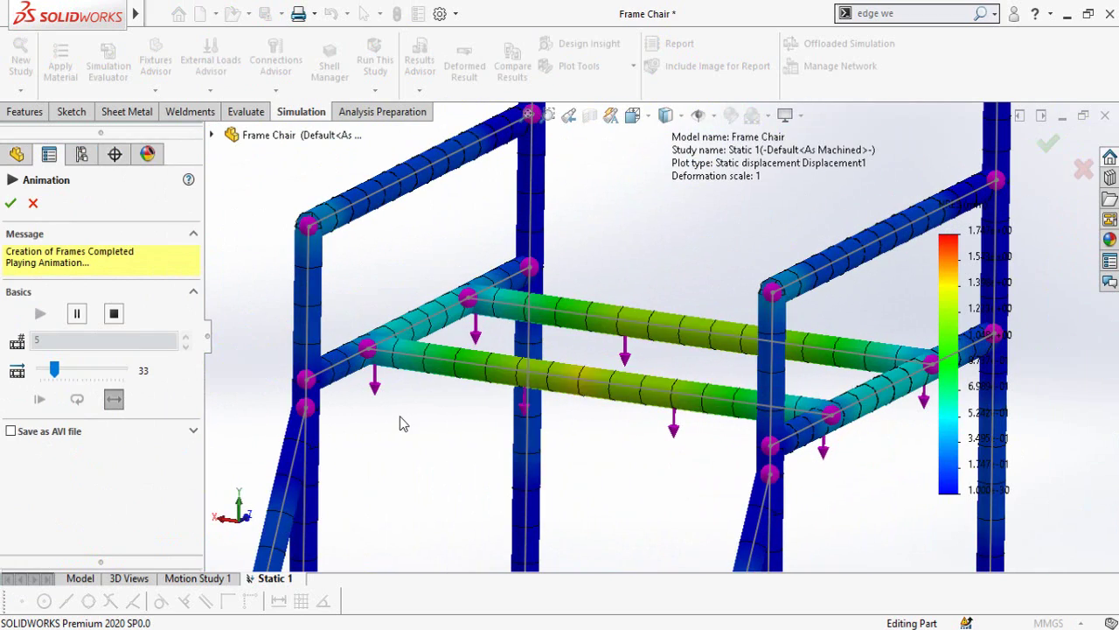
left_click(32, 202)
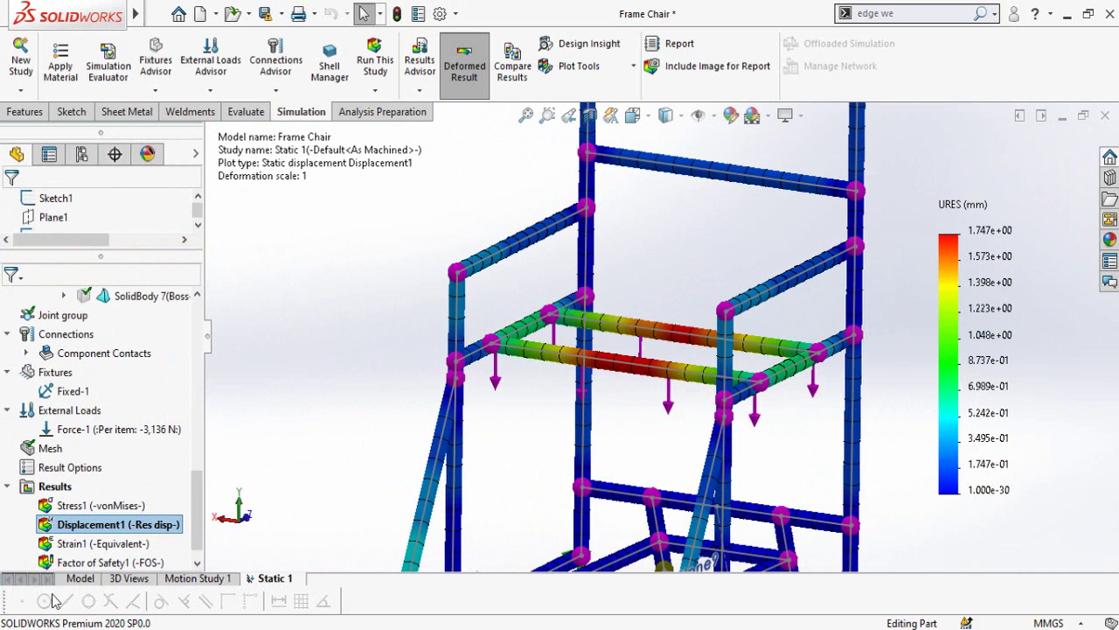
- Display the Factor of Safety1 plot, now at minimum FOS 1.3
double_click(78, 562)
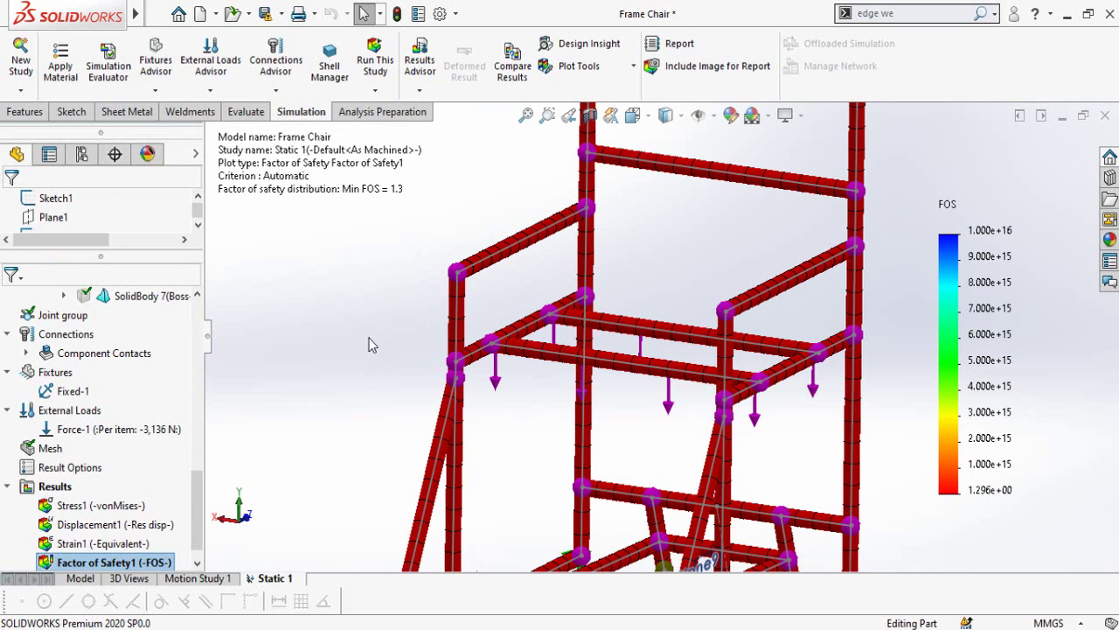
scroll(370, 342, "up", 5)
scroll(813, 306, "down", 5)
scroll(551, 304, "down", 2)
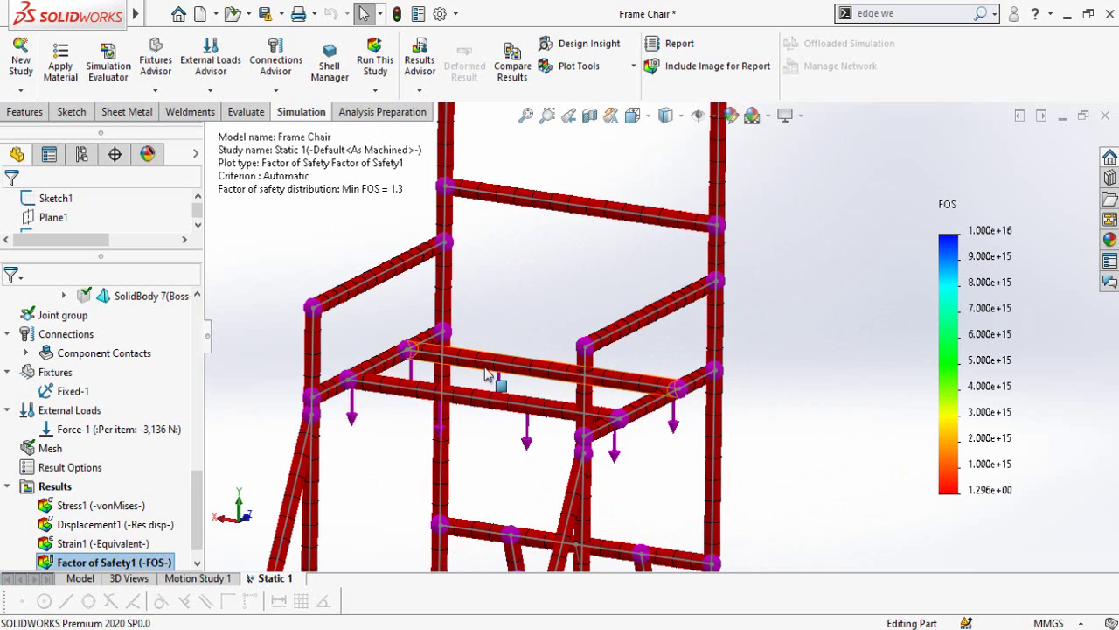
- Change Force-1 to 3136*2 (6272 N per bar) and re-run the study
right_click(103, 431)
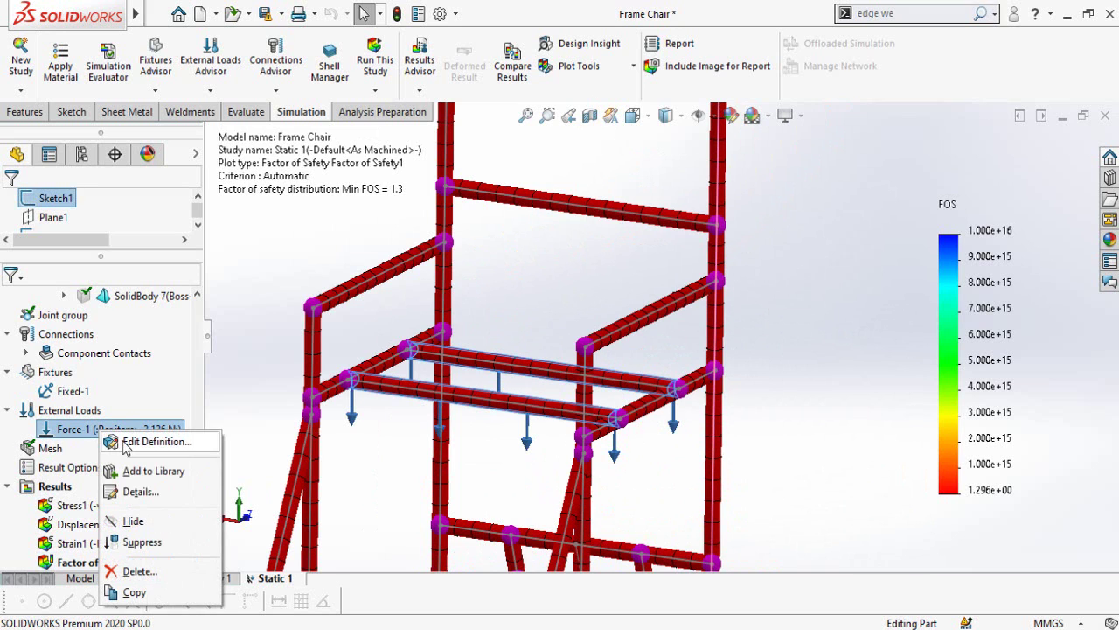
left_click(114, 442)
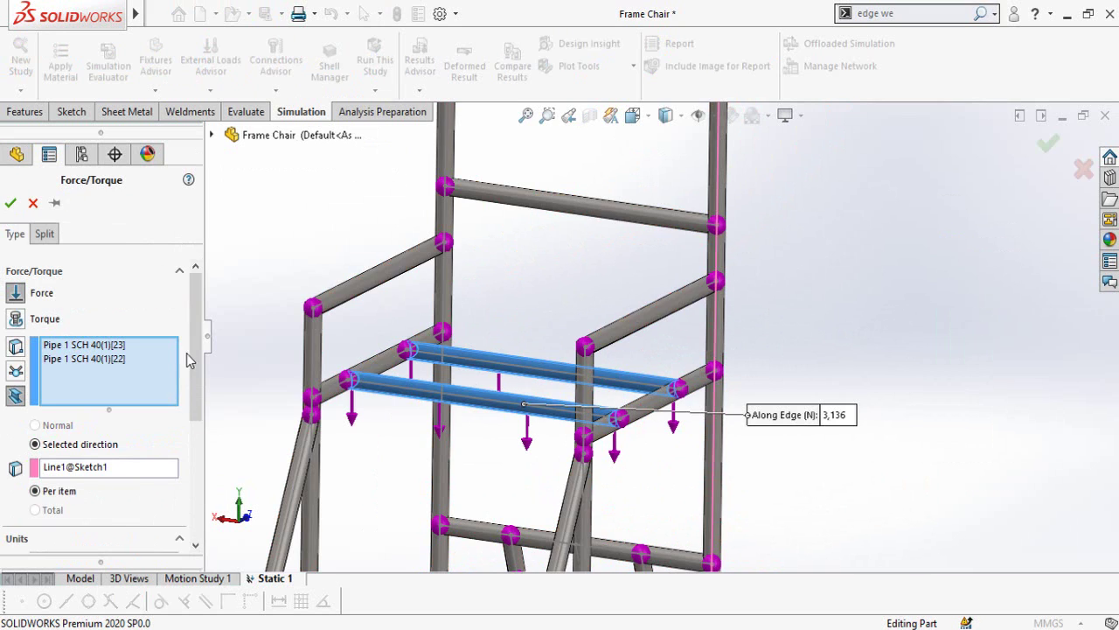
scroll(175, 454, "down", 5)
double_click(73, 409)
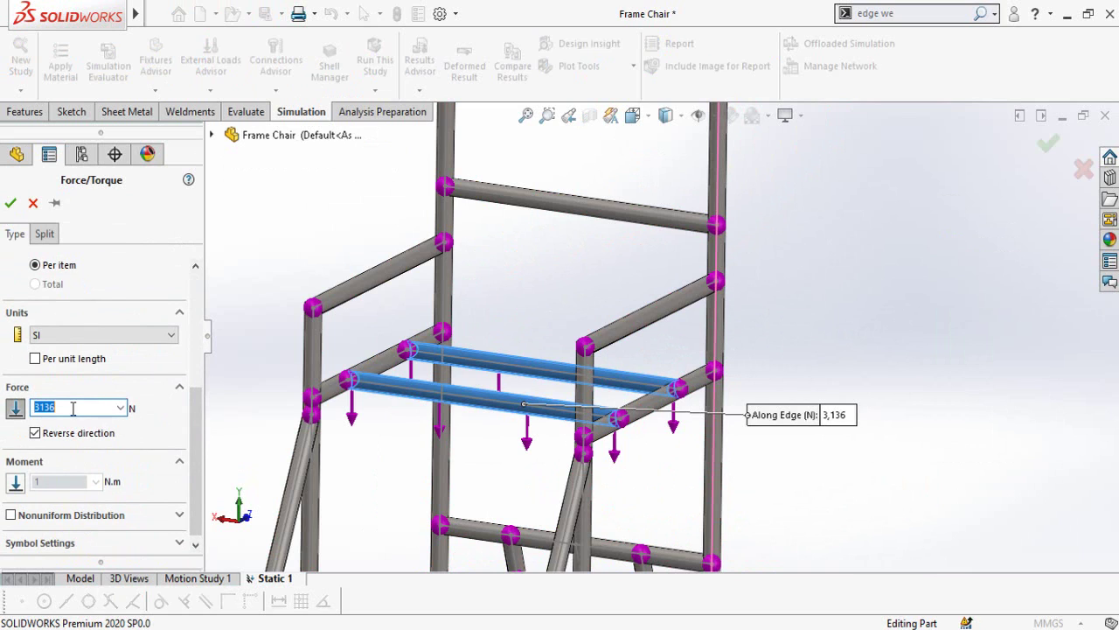
left_click(73, 409)
key("Tab")
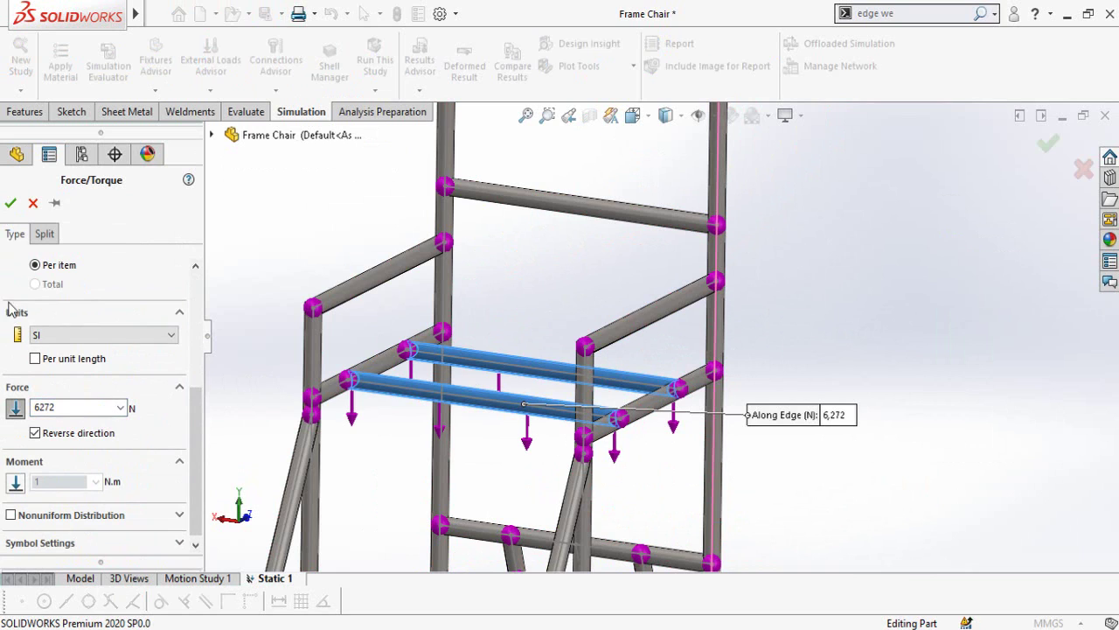
left_click(10, 203)
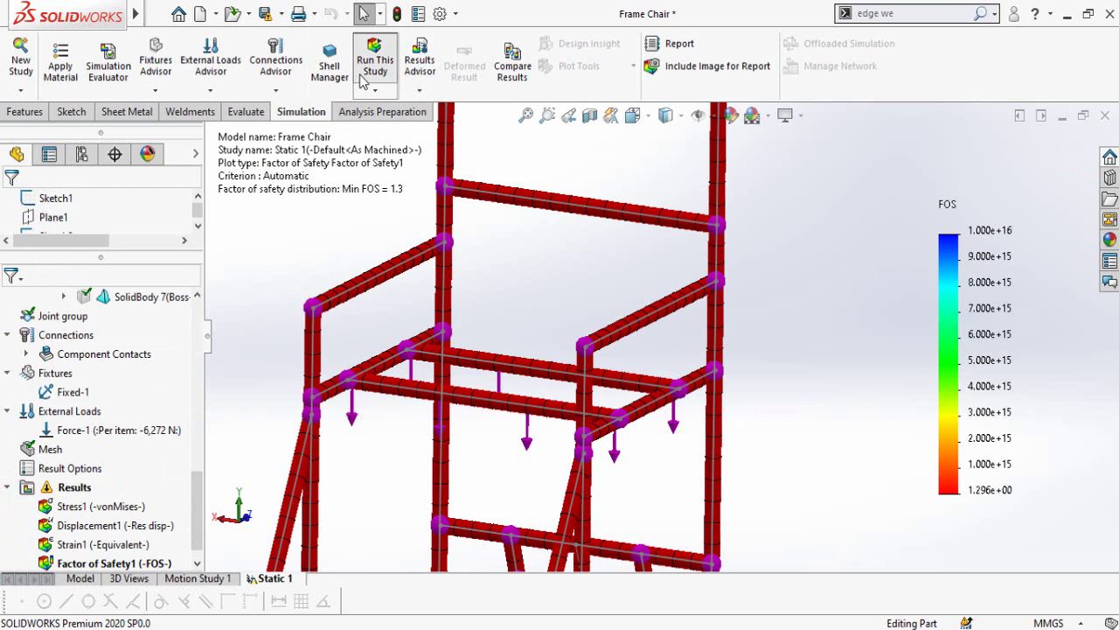
left_click(364, 81)
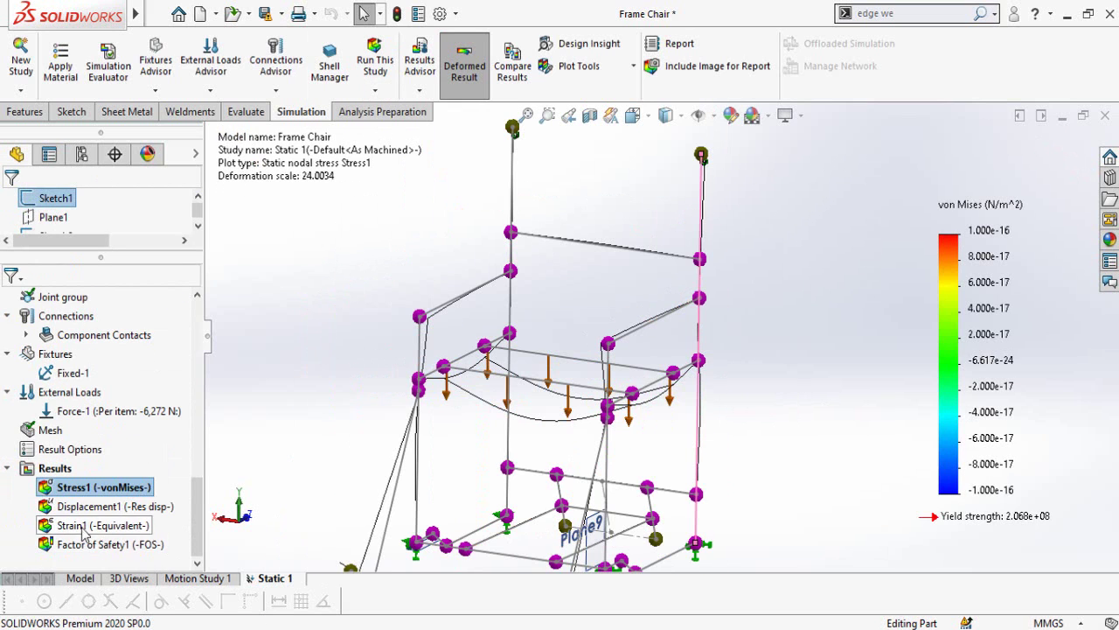
- Show the new Displacement1 result and play its animation
double_click(88, 508)
scroll(577, 398, "down", 6)
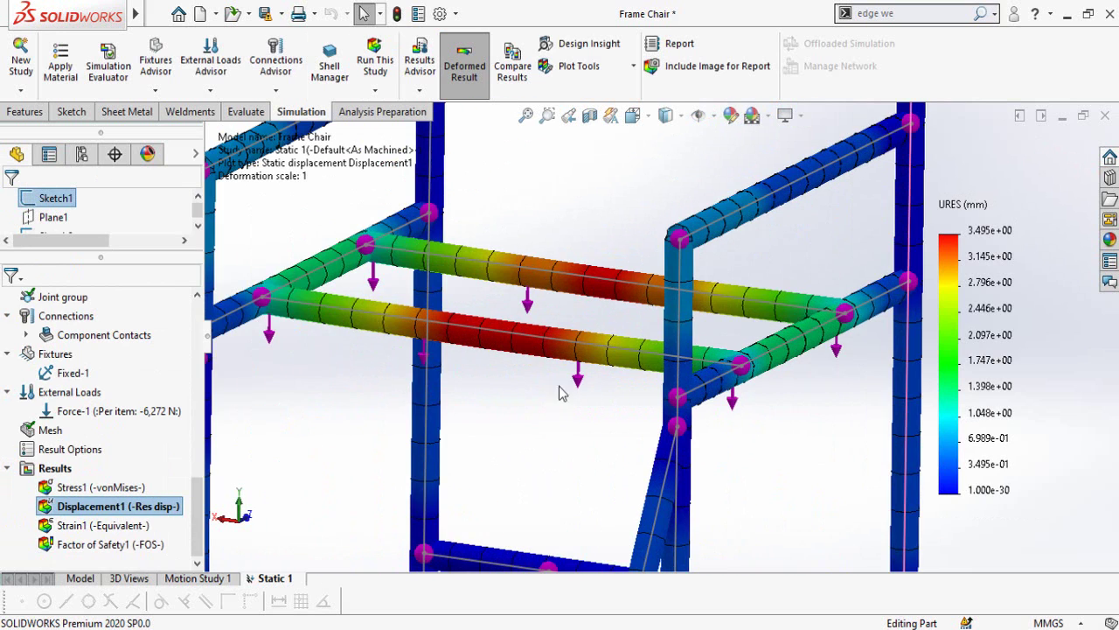
right_click(54, 508)
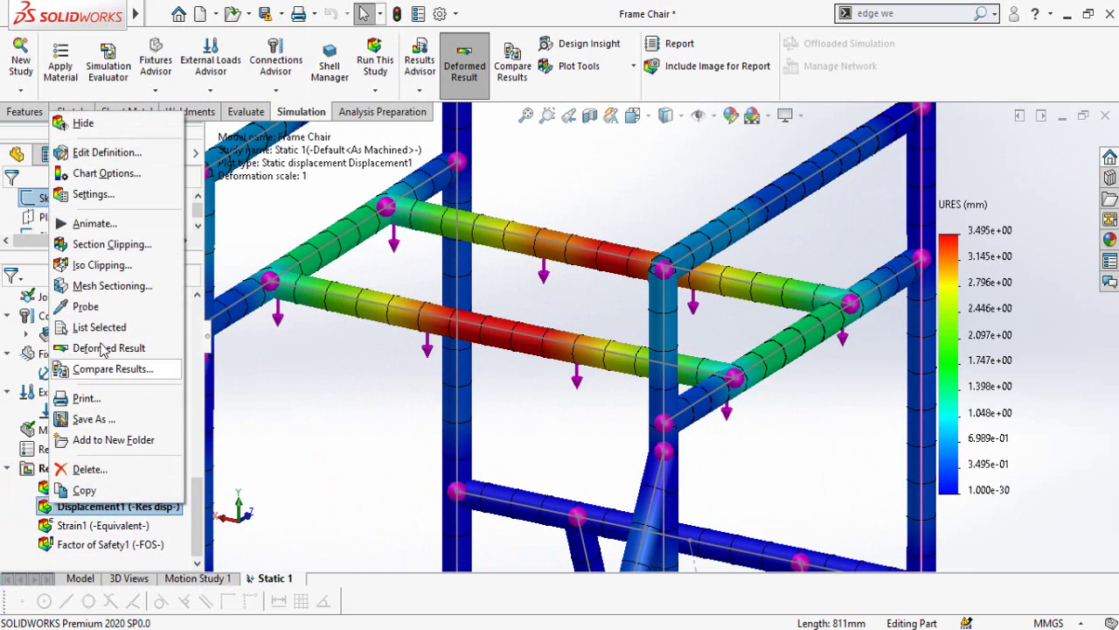
left_click(95, 223)
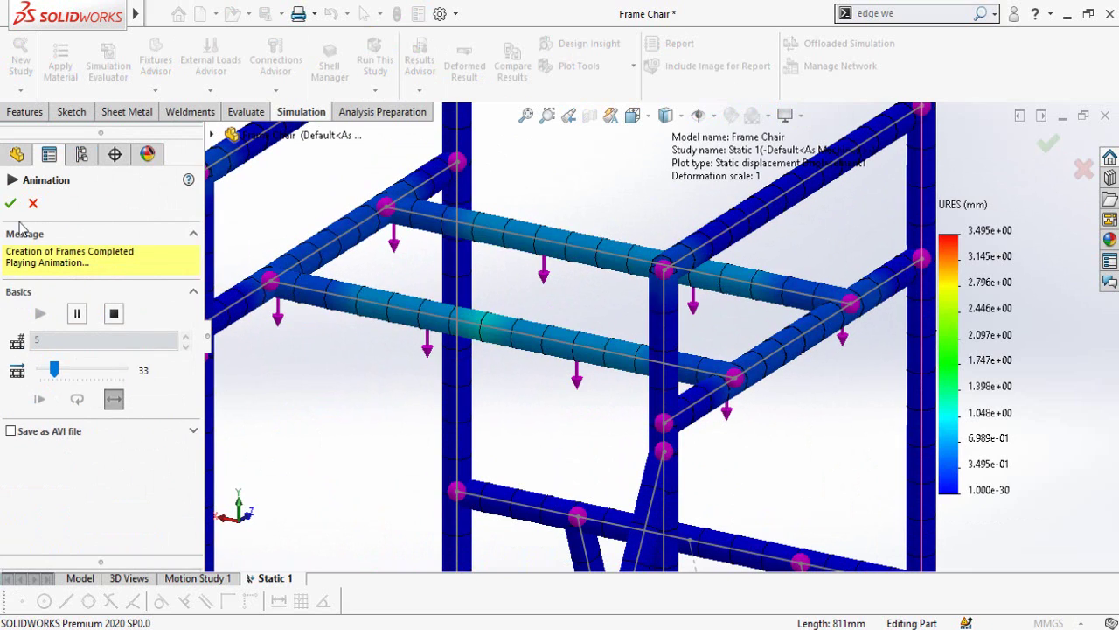
left_click(10, 202)
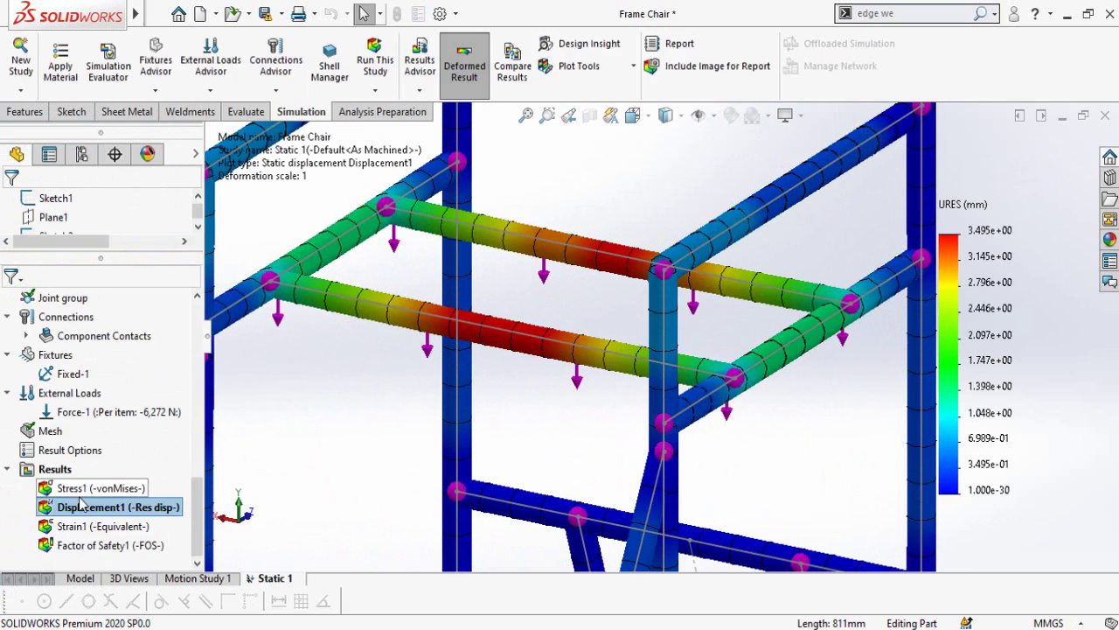
- Display Factor of Safety1, now at minimum FOS 0.65, and orbit the chair to inspect it
left_click(79, 545)
scroll(429, 210, "up", 5)
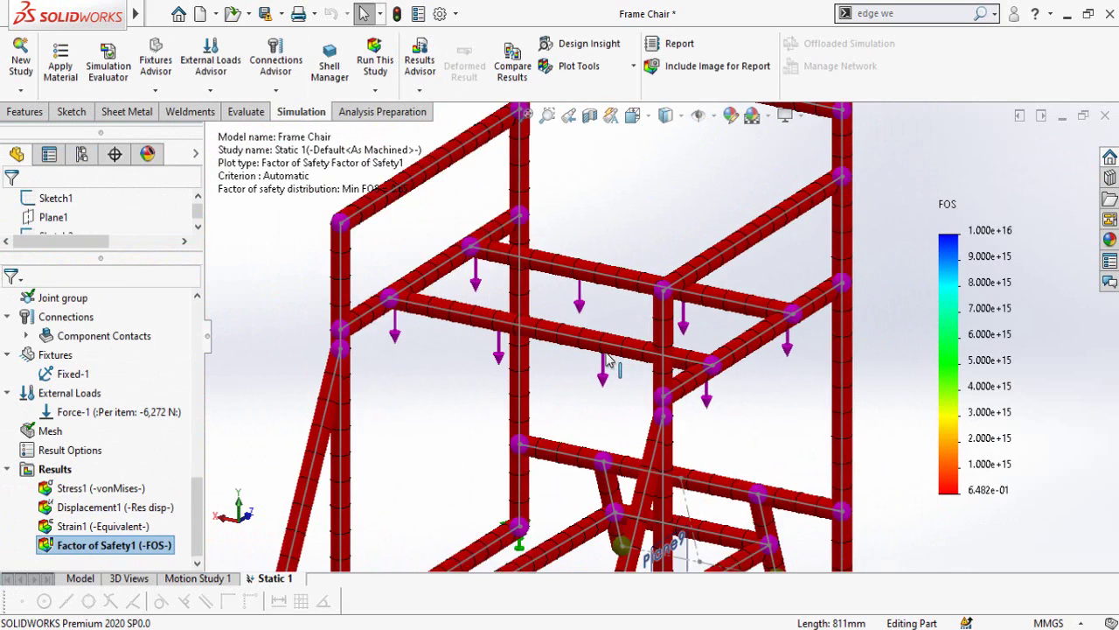
scroll(424, 205, "down", 4)
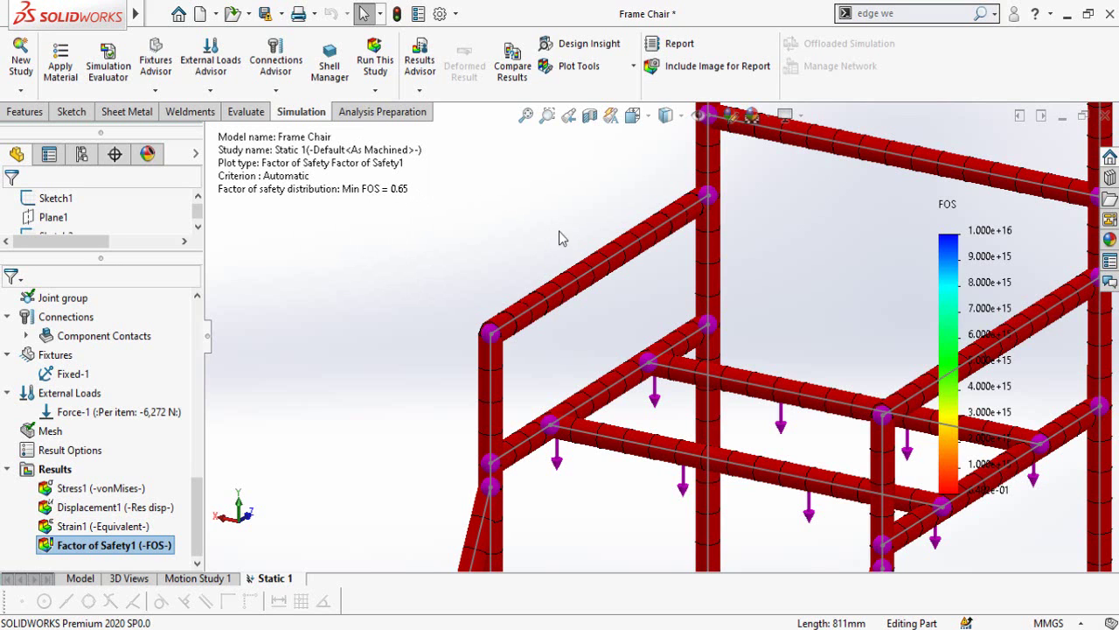
middle_click_drag(564, 238, 505, 269)
scroll(548, 285, "up", 3)
scroll(851, 377, "down", 3)
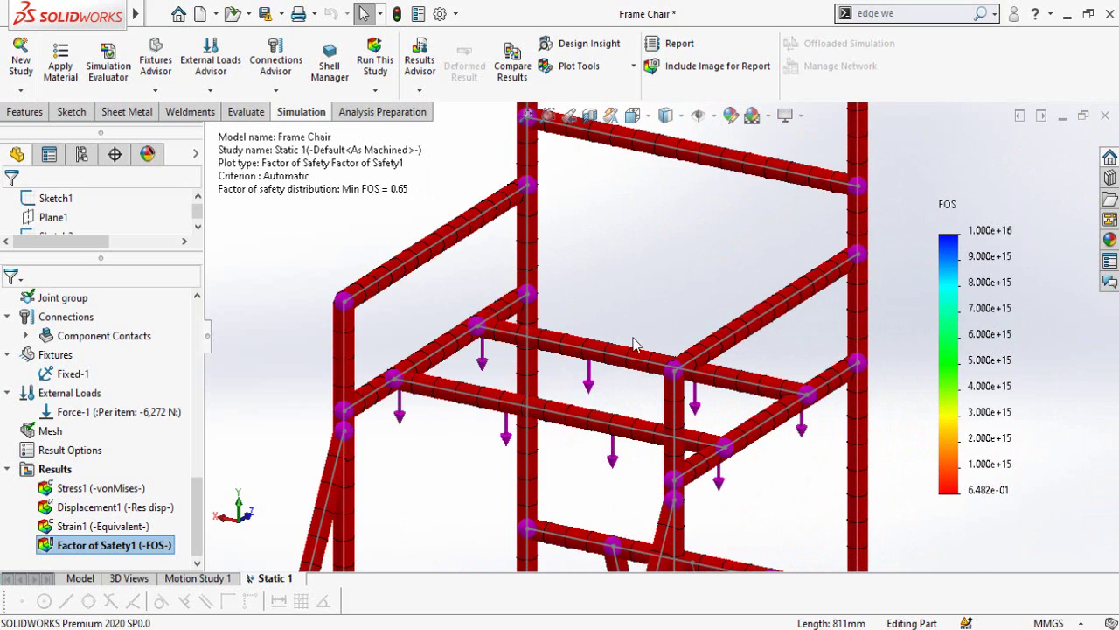
middle_click_drag(639, 324, 643, 324)
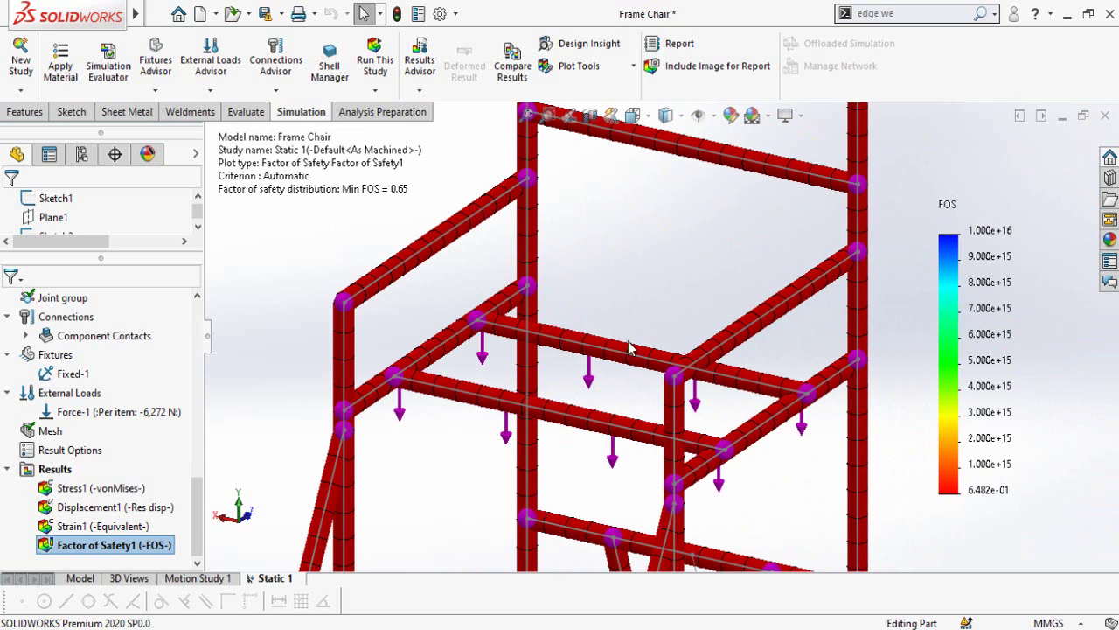
scroll(478, 428, "up", 2)
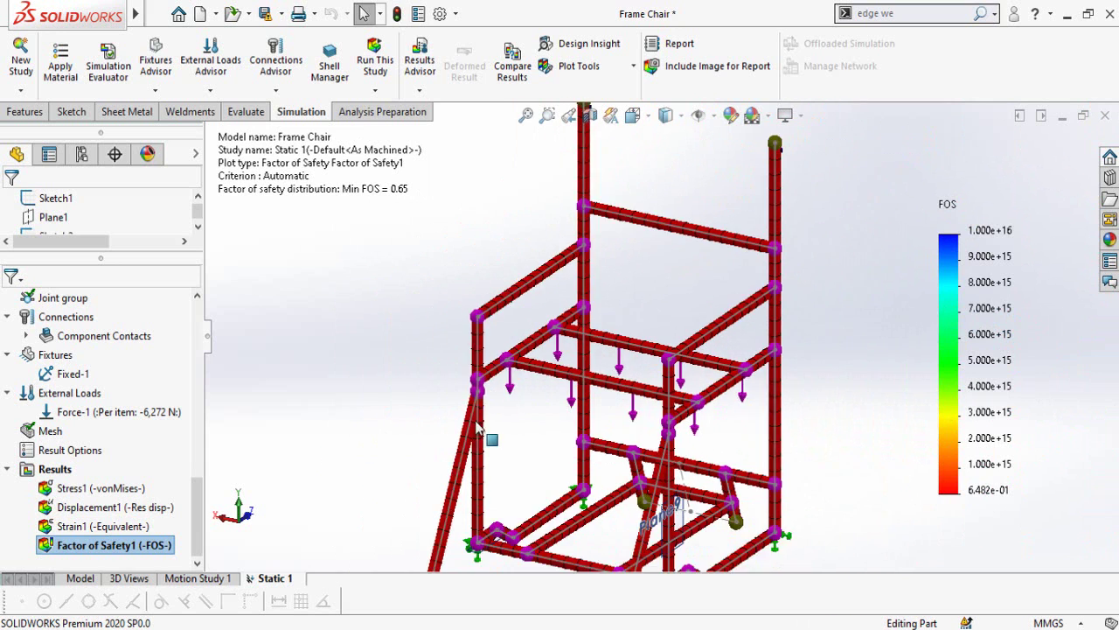
scroll(717, 441, "up", 2)
scroll(829, 400, "down", 2)
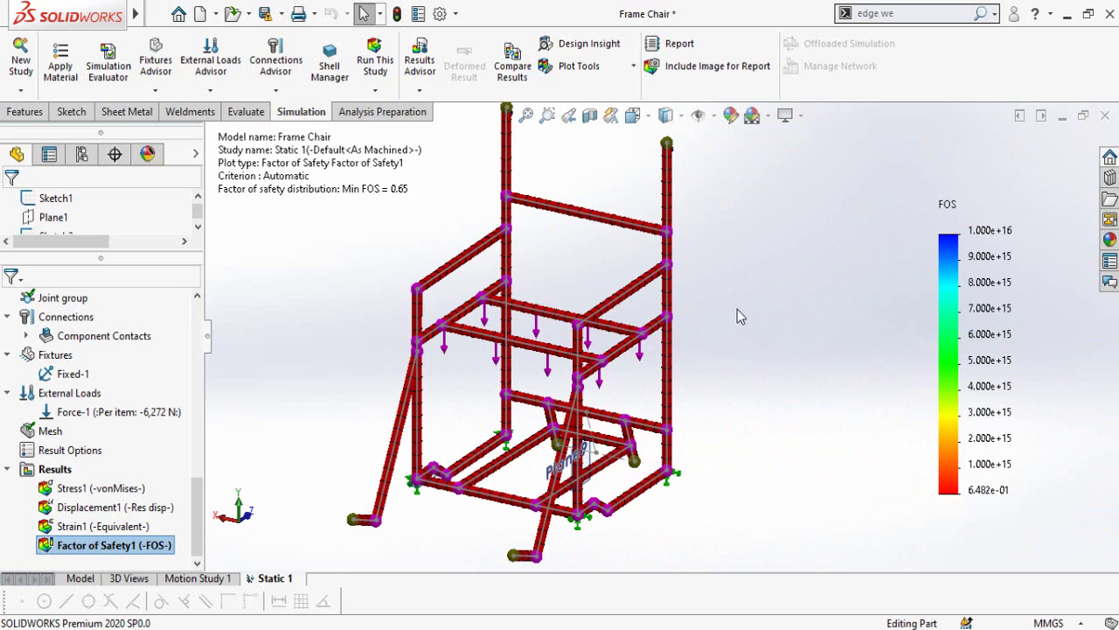
scroll(612, 328, "up", 1)
scroll(647, 301, "down", 3)
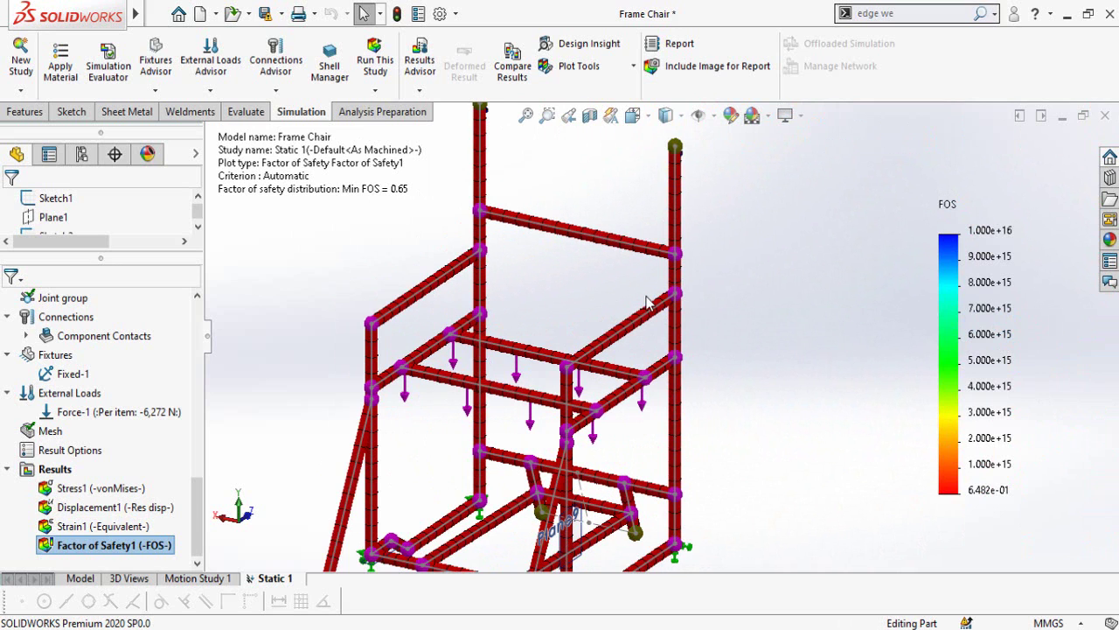